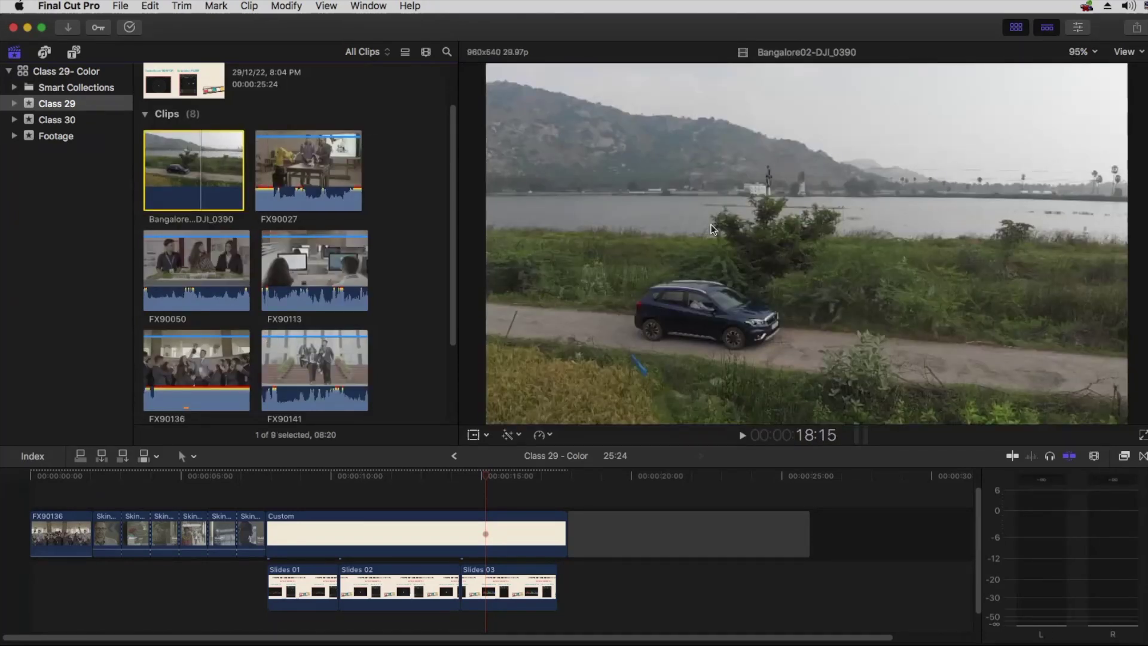
Append the Bangalore02-DJI_0390 clip to the end of the Class 29 - Color timeline and park the playhead on it.
drag(711, 229, 571, 534)
click(601, 499)
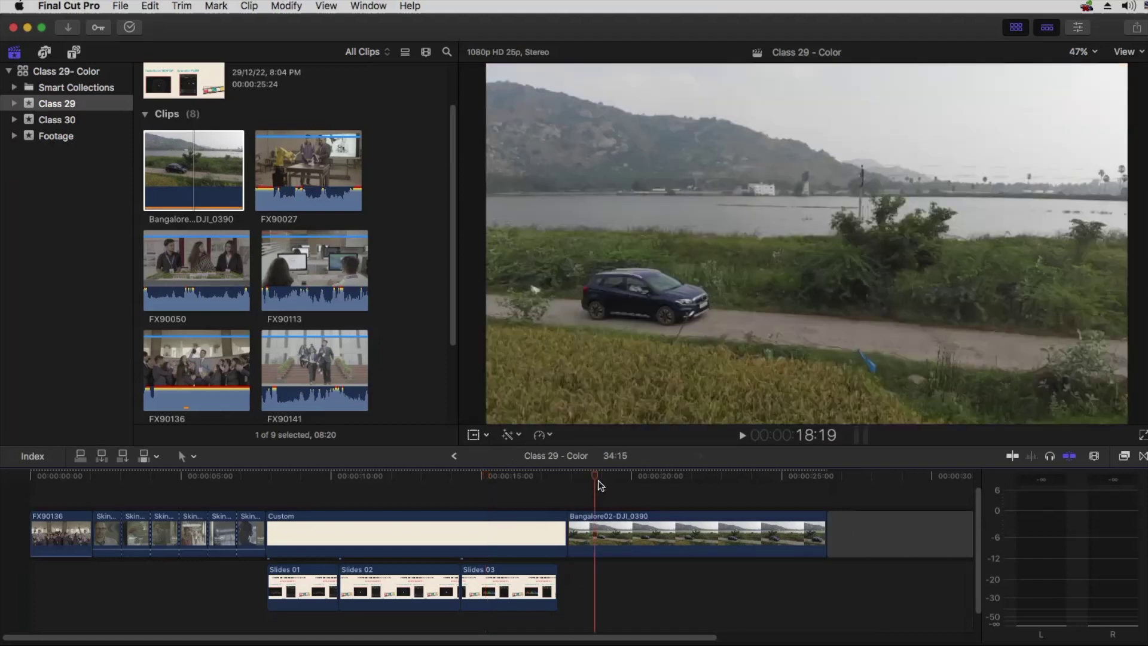
click(610, 472)
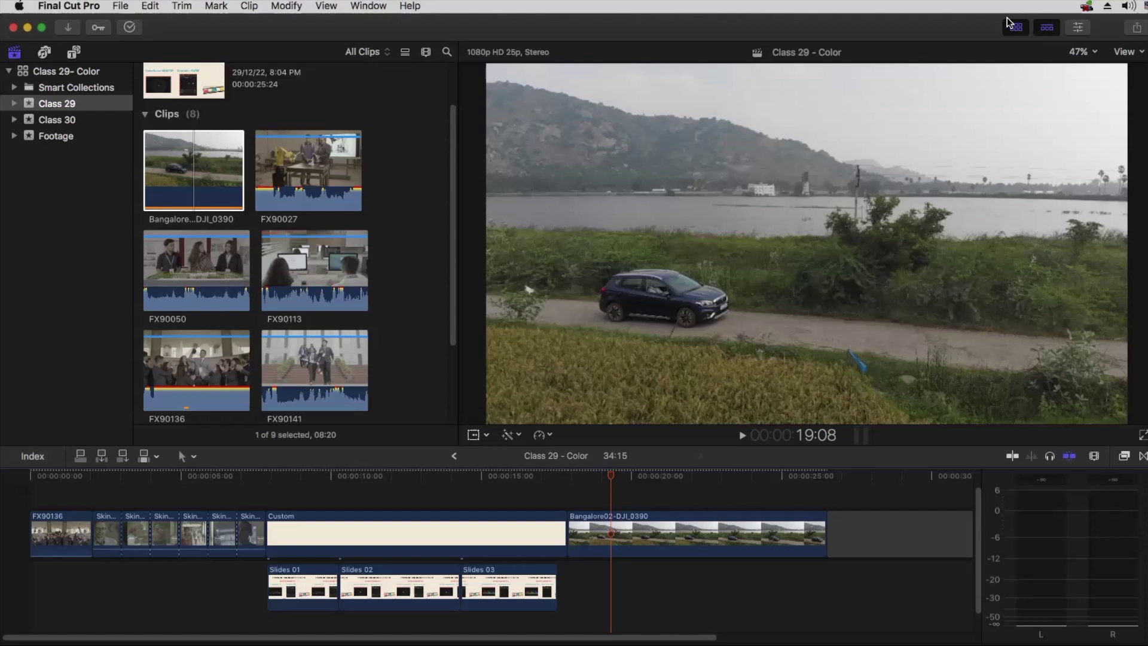
Set up the workspace for color correction by hiding the browser and showing the inspector and video scopes.
key(ctrl+super+1)
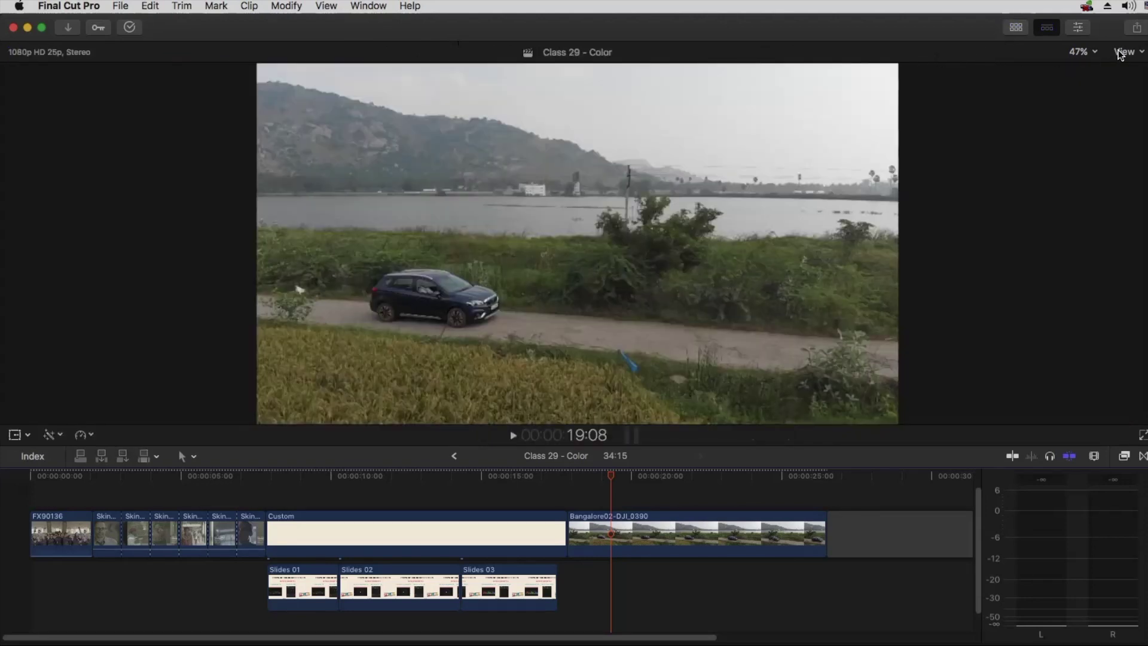
click(1078, 28)
click(842, 53)
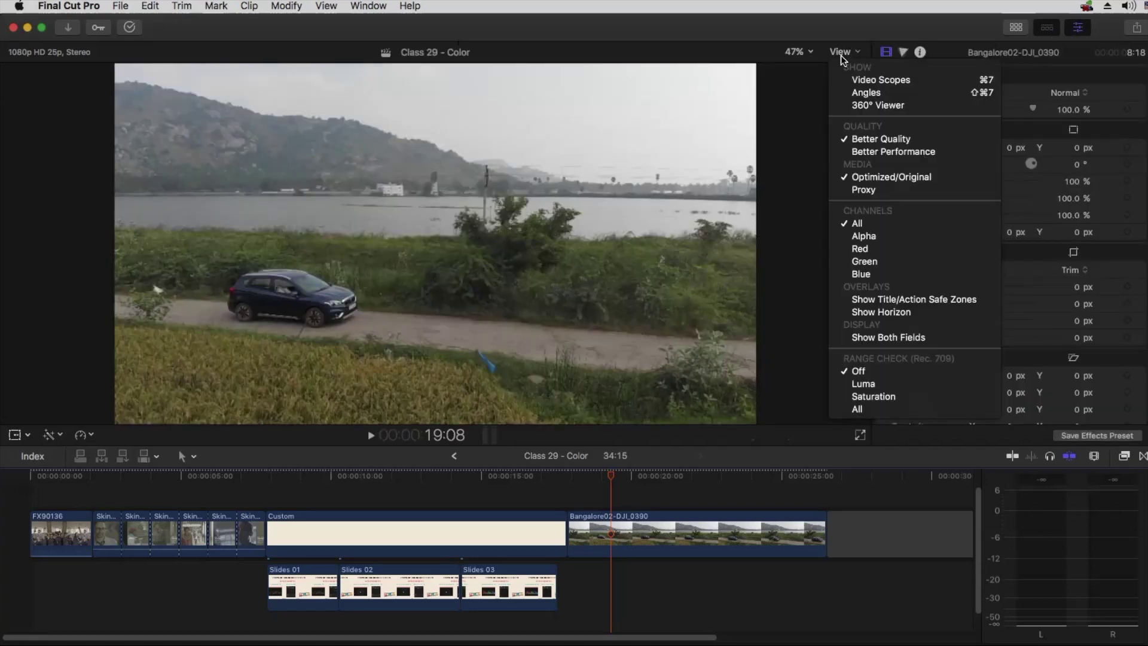
click(877, 82)
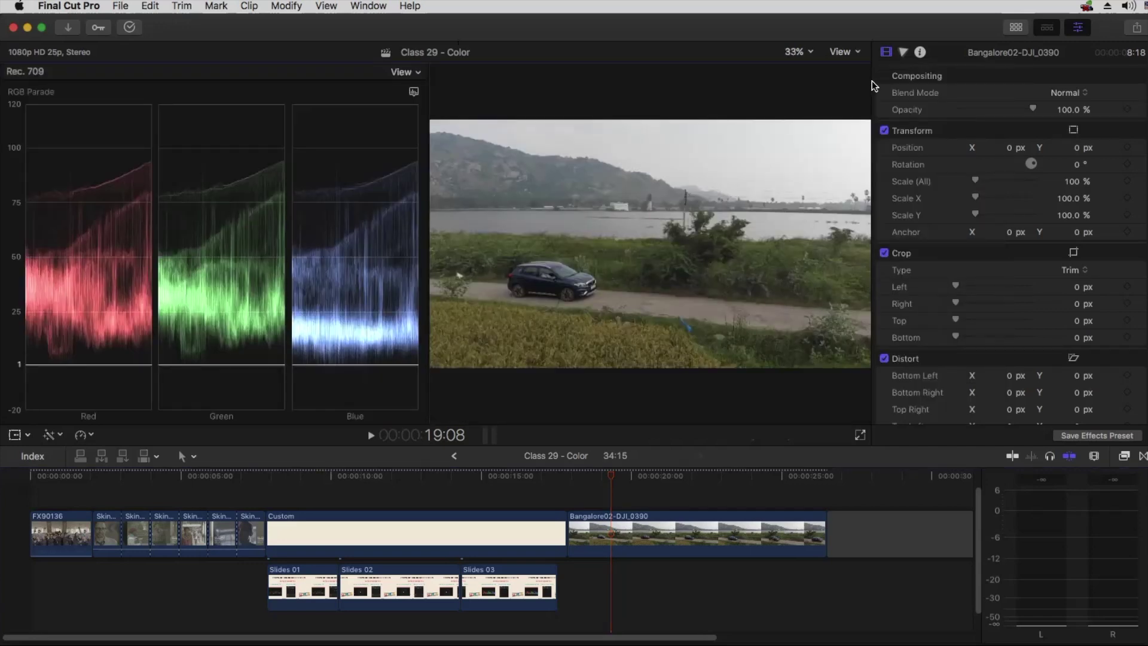
With the playhead on the first slide, set the waveform scope's channel display to Luma.
click(292, 475)
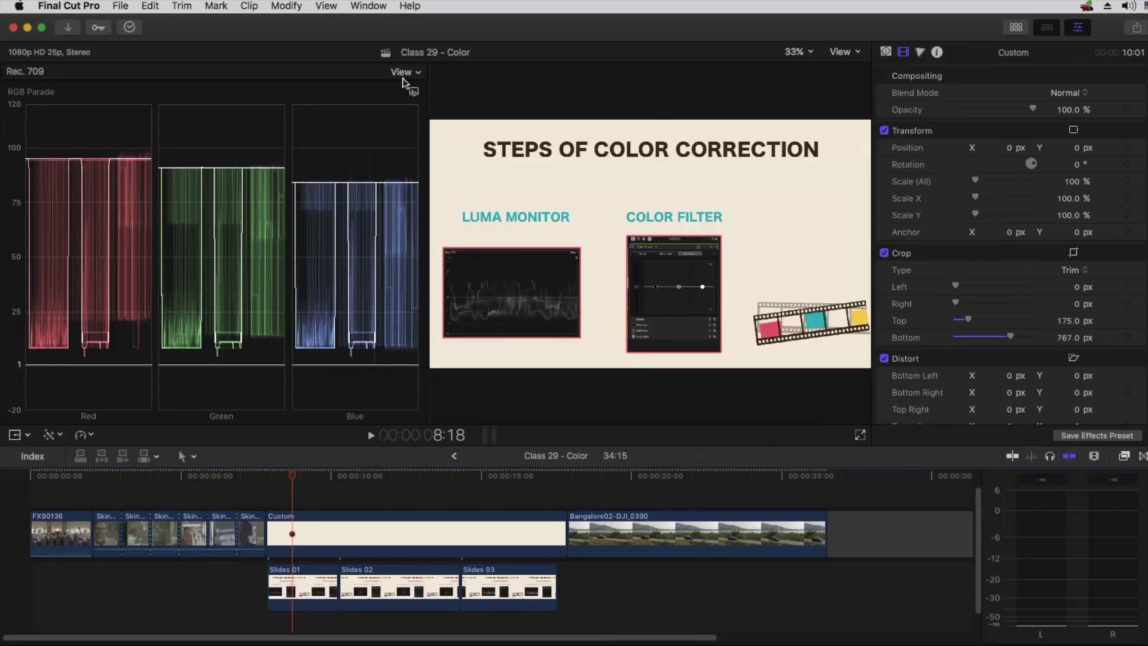
click(415, 93)
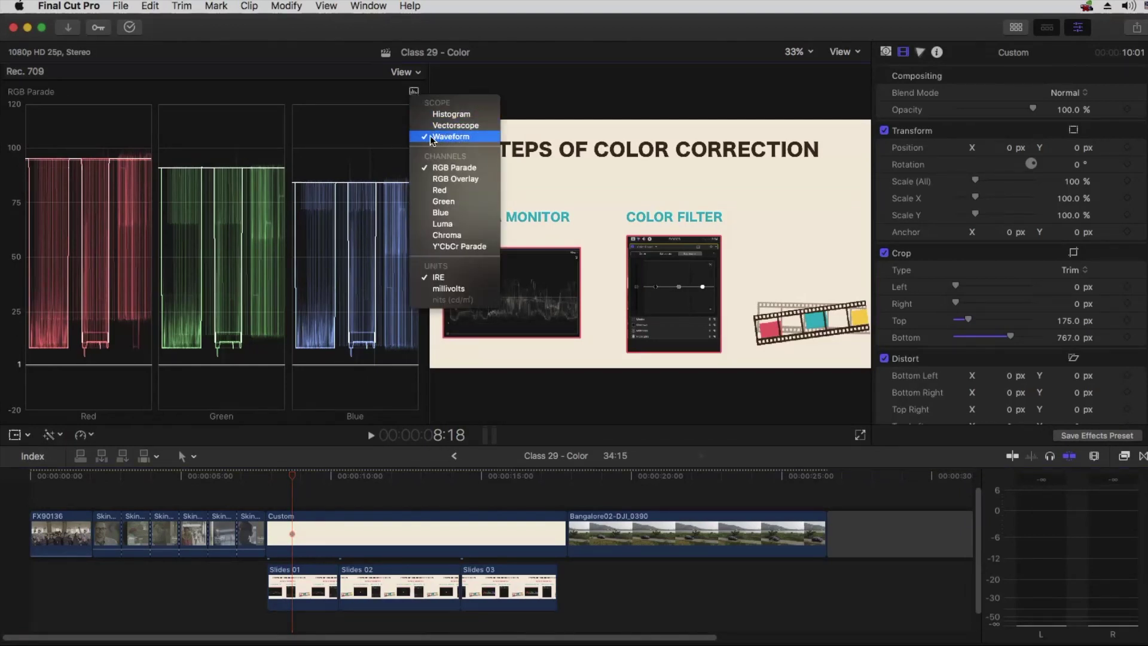
click(443, 228)
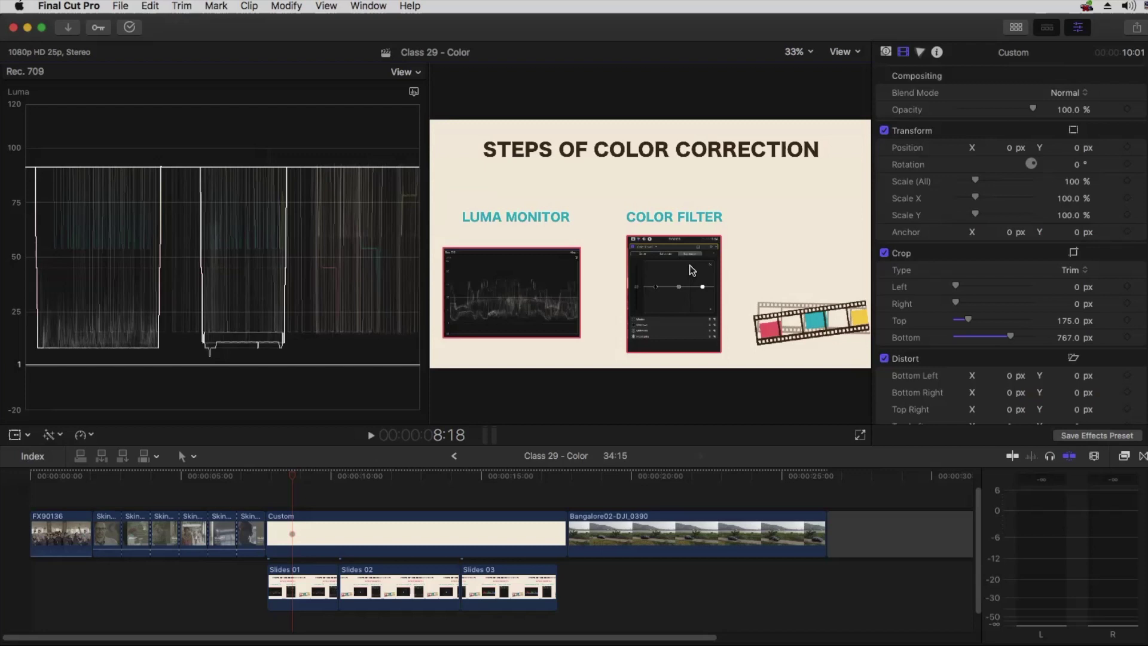
Add a Color Board correction to the Custom clip and show its Exposure controls.
click(920, 53)
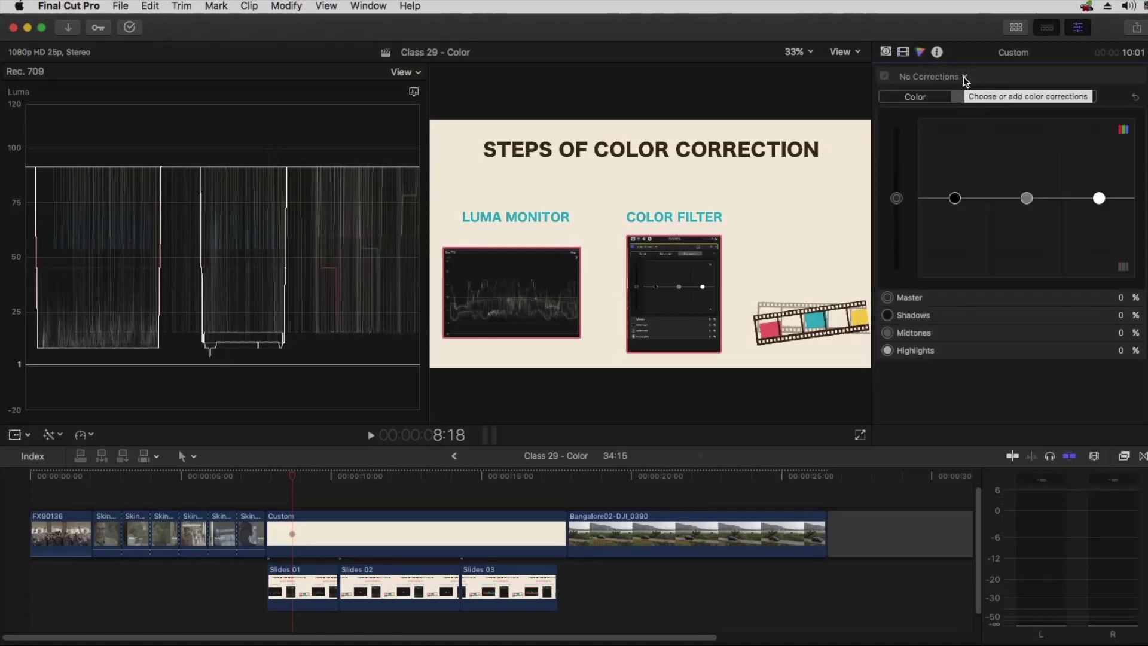
click(964, 76)
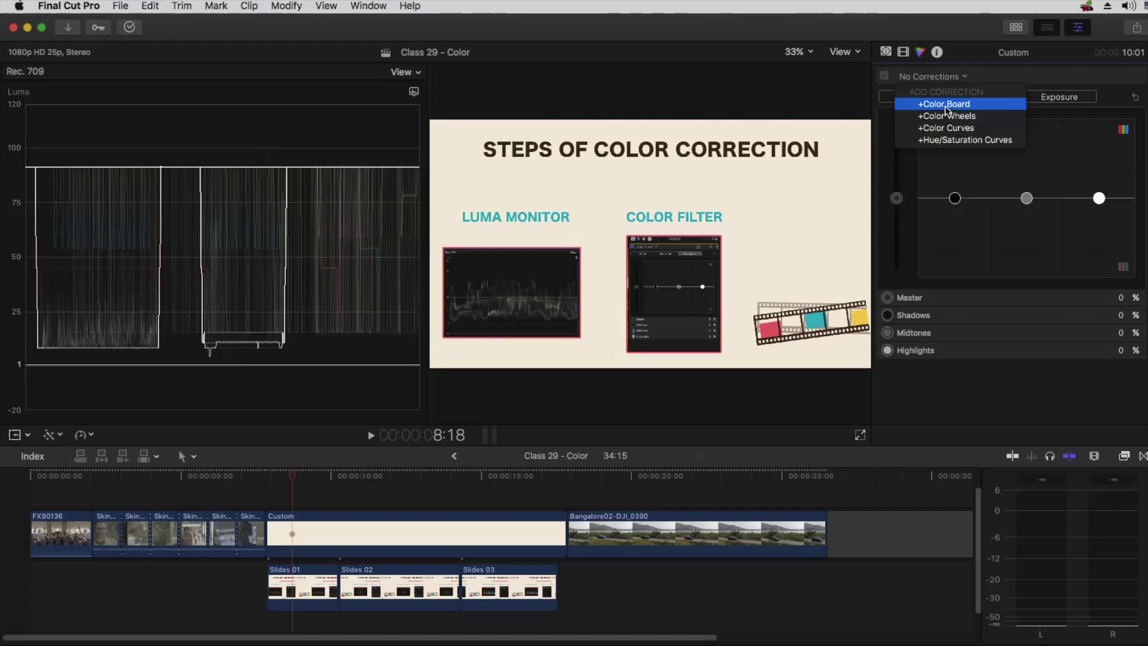
click(944, 106)
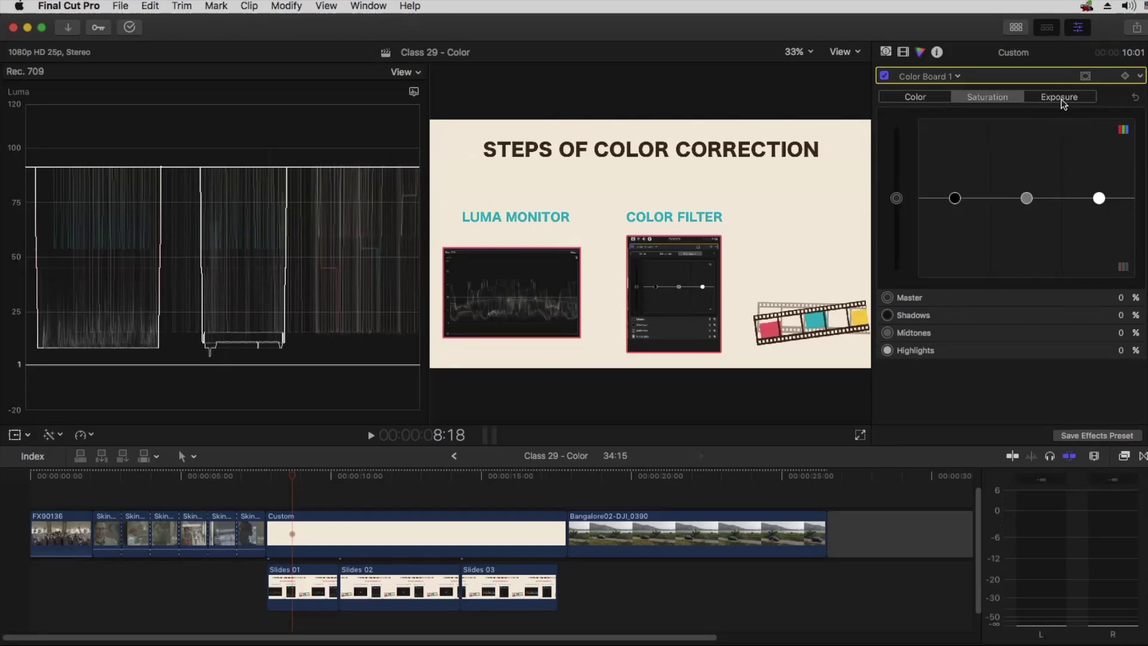
click(1078, 99)
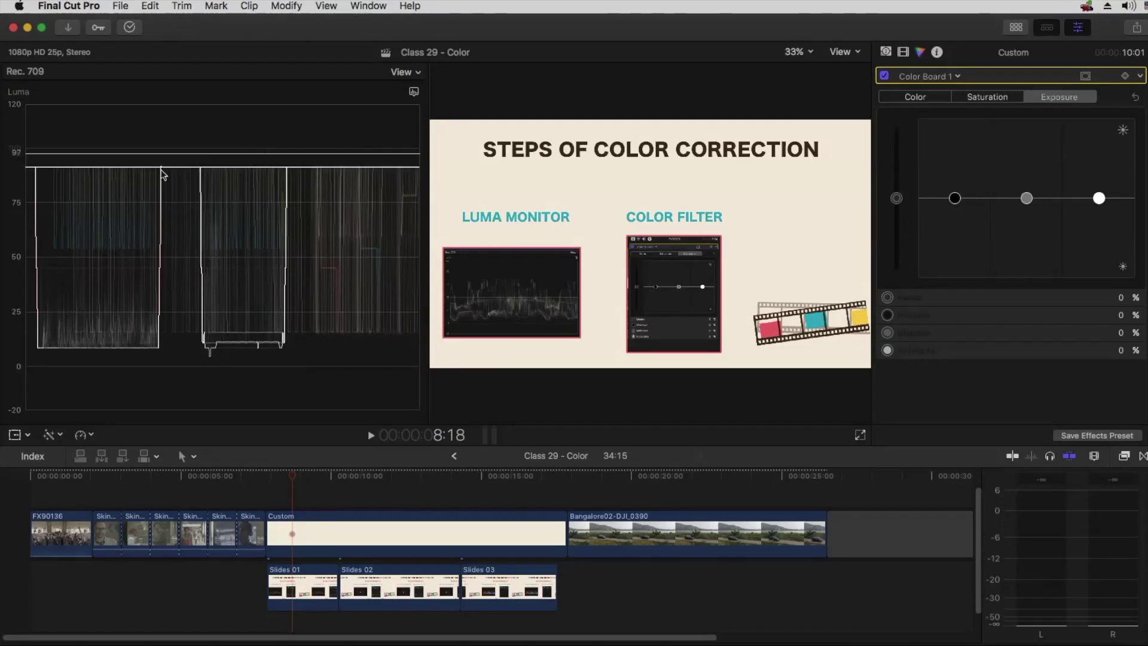
Park the playhead on the Bangalore02-DJI_0390 clip, try its master exposure at -27%, and reset the exposure.
click(625, 477)
click(644, 512)
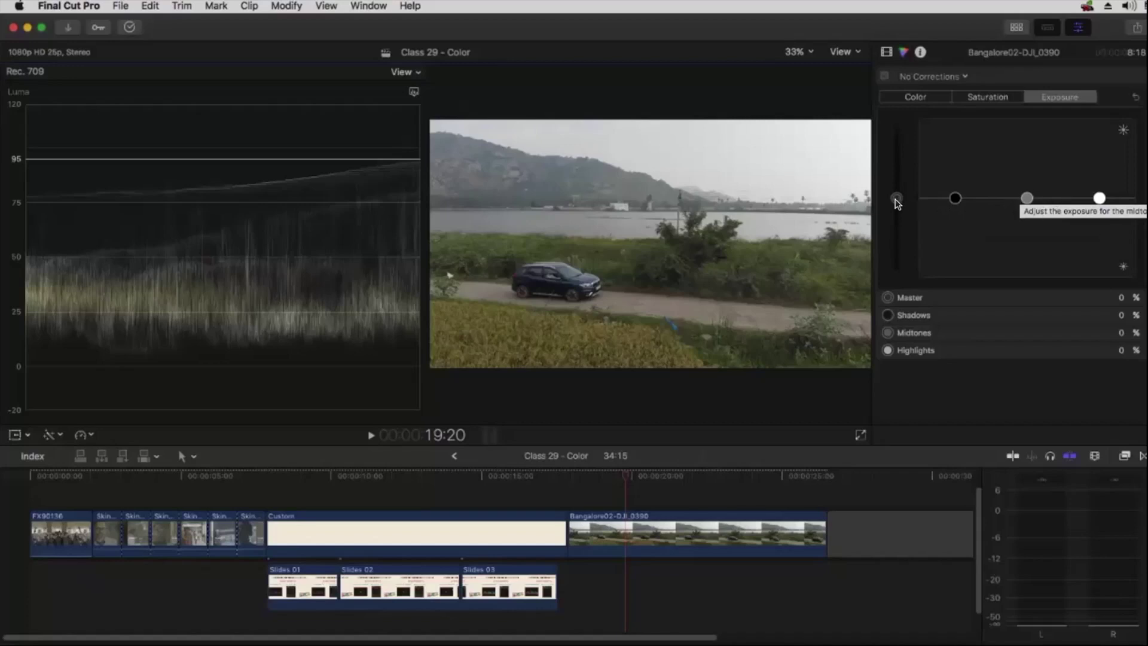
drag(896, 197, 898, 229)
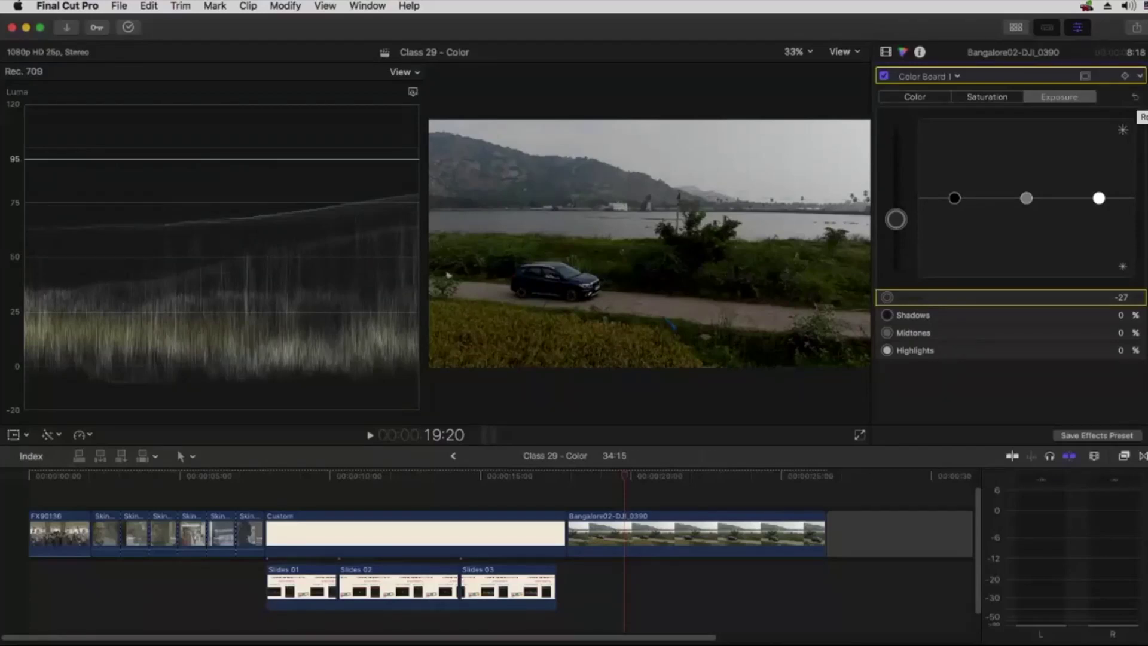
click(1135, 97)
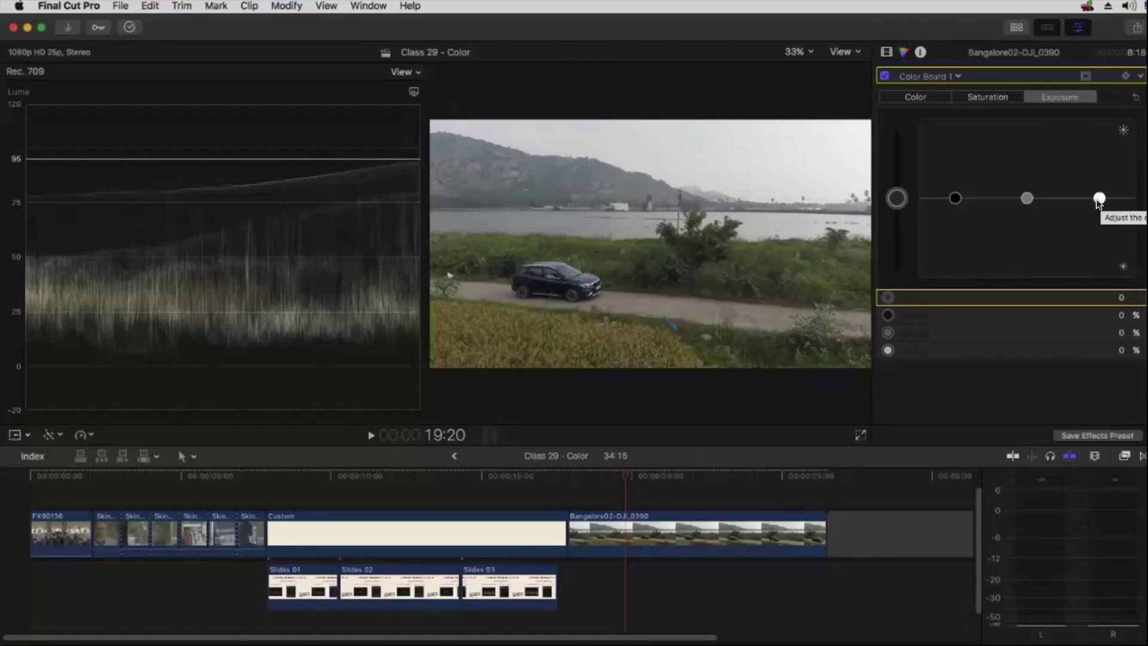
Try raising and lowering the drone clip's highlights exposure against the 95 luma level and settle on 2%.
drag(1099, 198, 1093, 252)
mouse_move(386, 255)
mouse_down()
mouse_move(389, 151)
mouse_move(397, 244)
mouse_up()
drag(1101, 253, 1089, 160)
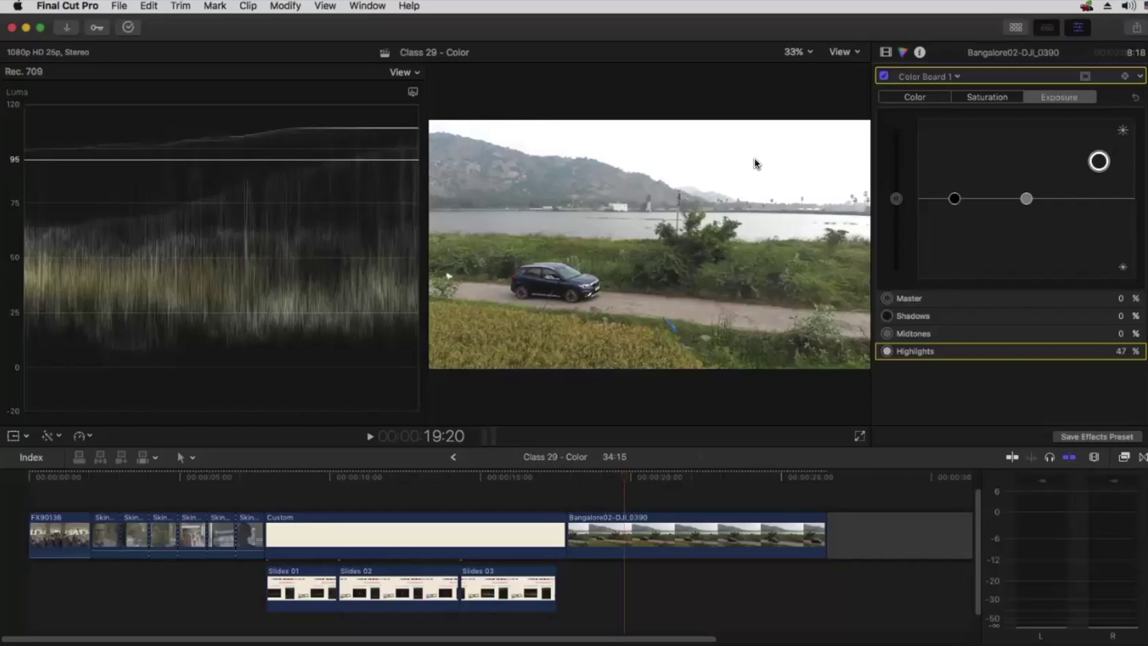
drag(327, 159, 367, 159)
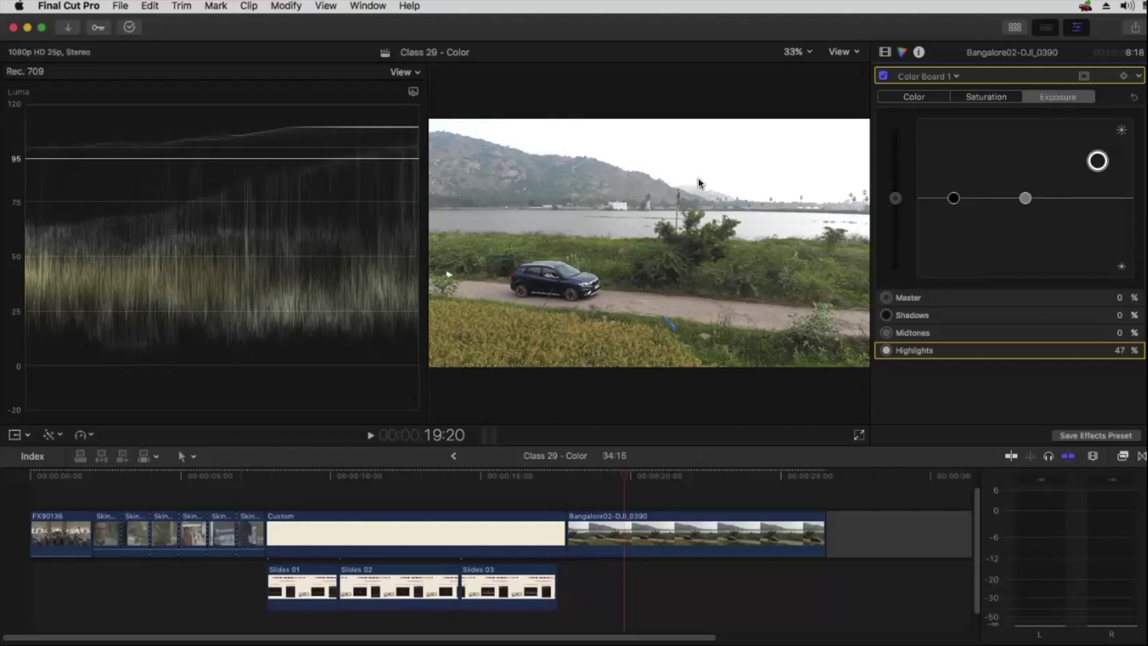
drag(1097, 160, 1094, 188)
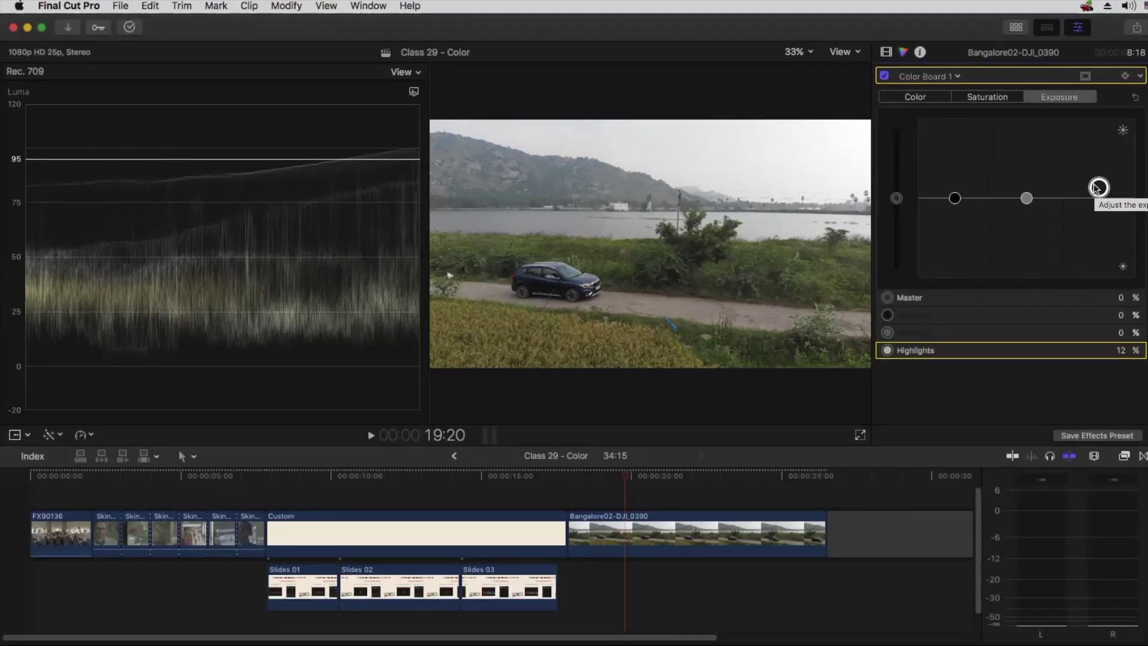
drag(1095, 187, 1095, 210)
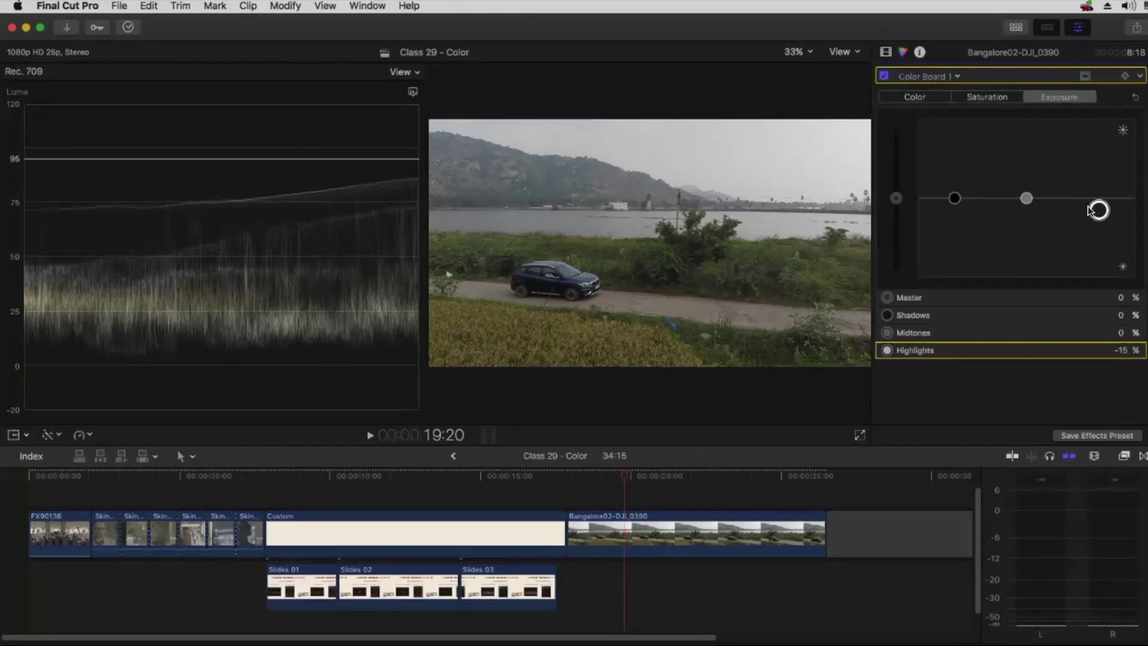
drag(1098, 210, 1095, 200)
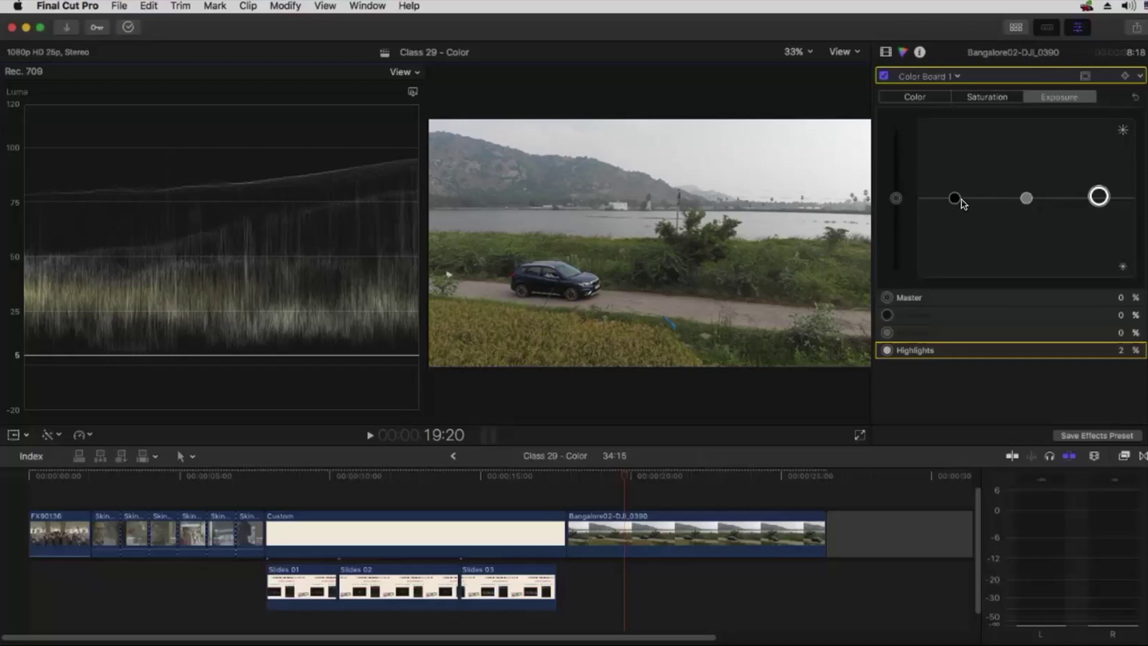
Set the drone clip's shadows exposure to 10% and check the luma waveform against the 95 and 5 levels.
drag(947, 197, 946, 191)
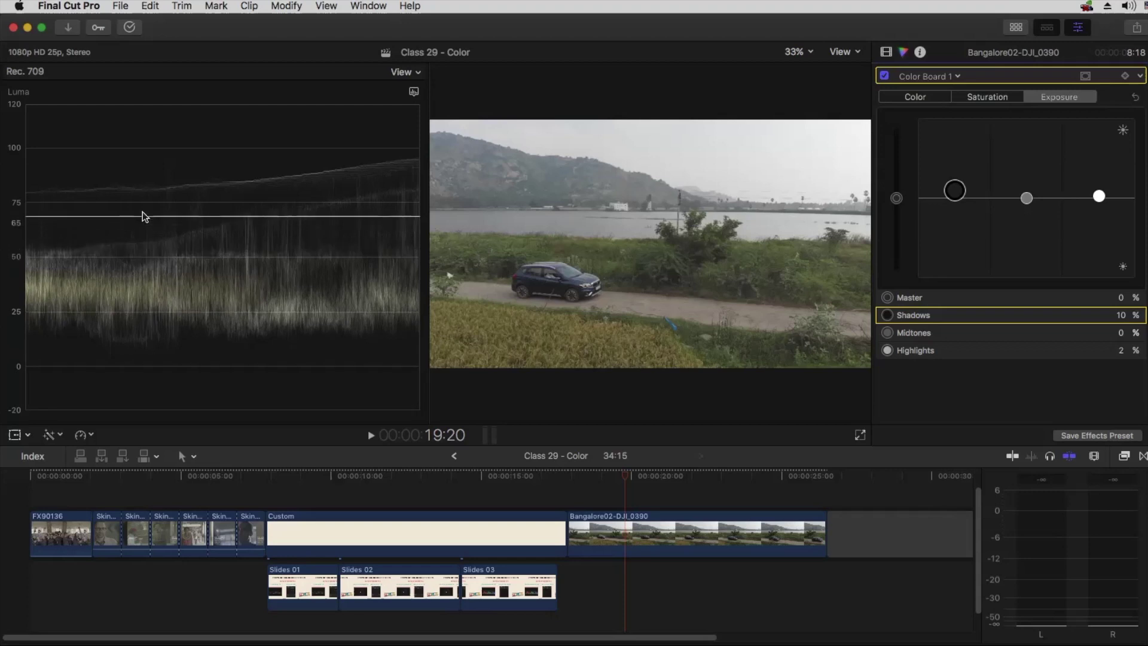
drag(142, 203, 145, 160)
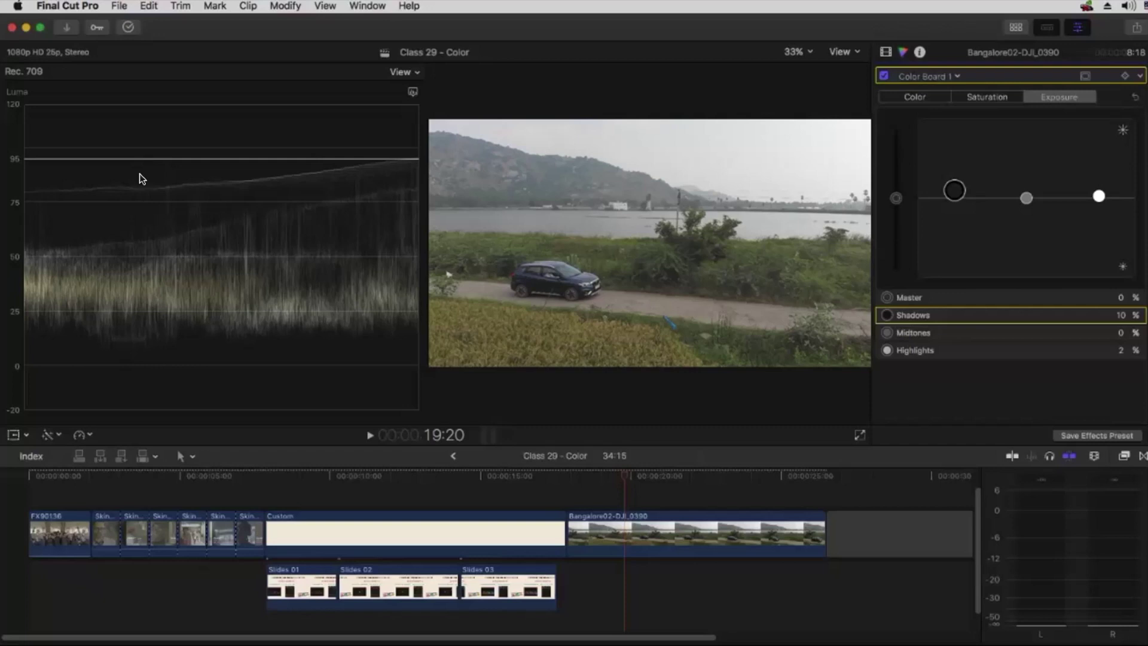
drag(134, 248, 138, 354)
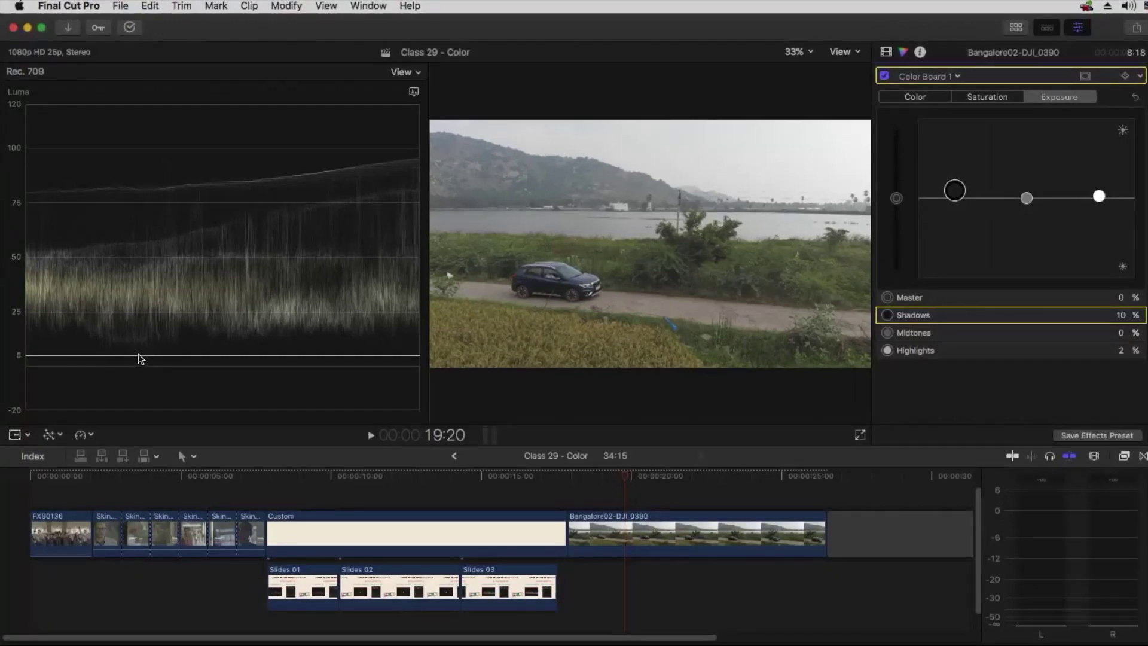
drag(138, 308, 146, 247)
Try the drone clip's midtones exposure at -72% and 39%, reset it to 0%, and inspect the luma waveform.
drag(1027, 198, 1028, 258)
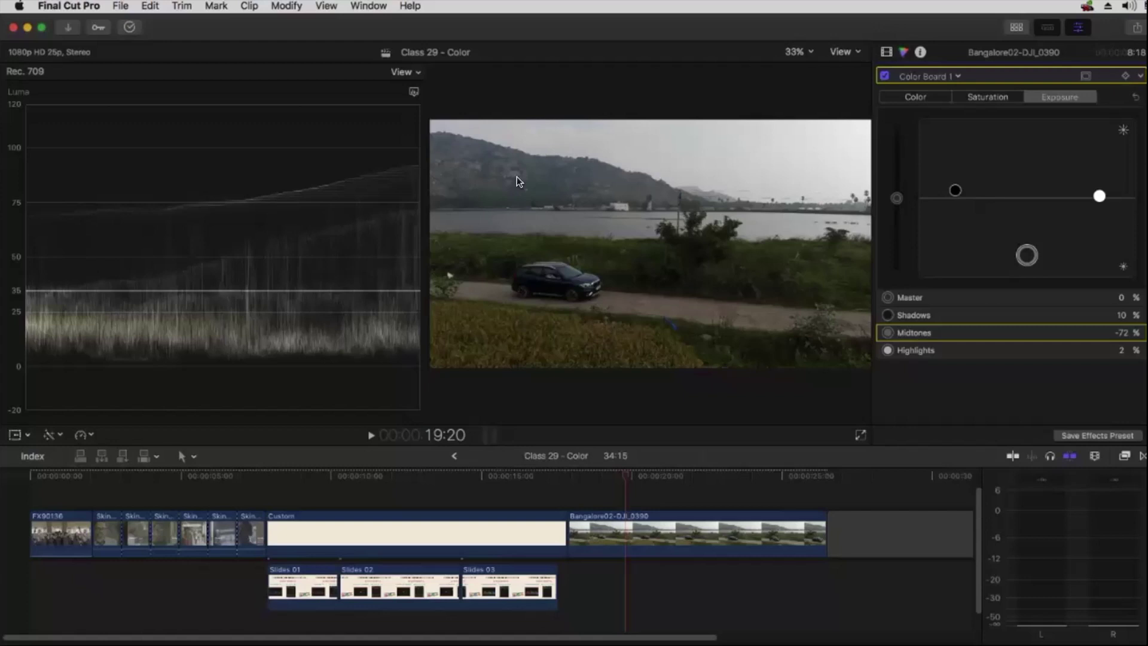
drag(1027, 255, 1026, 166)
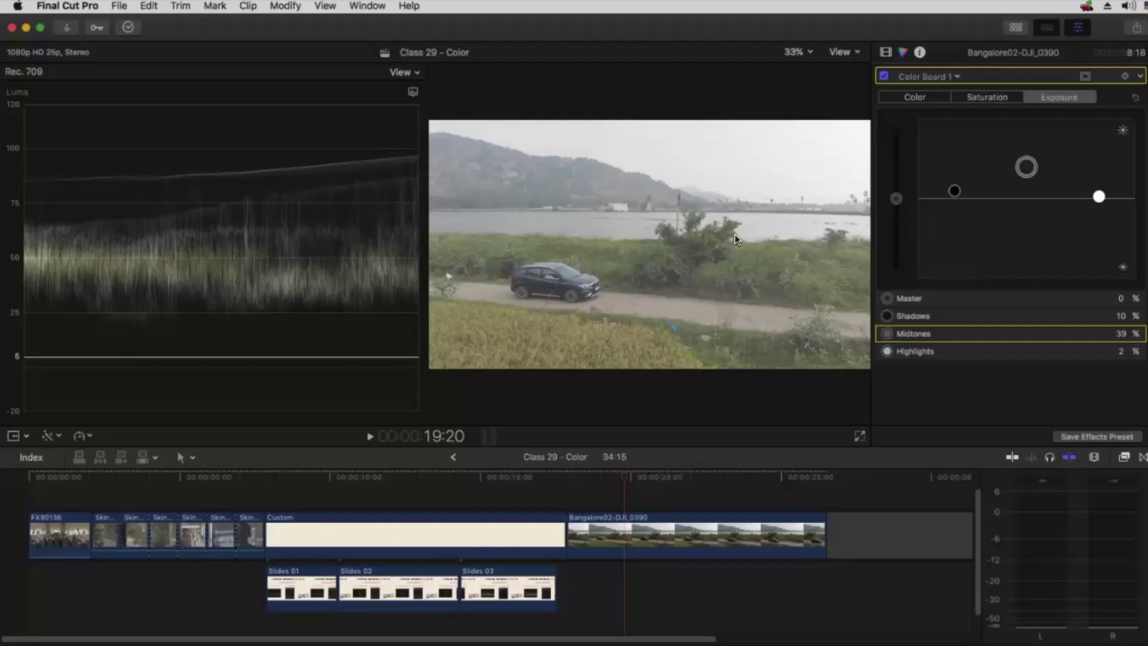
key(Delete)
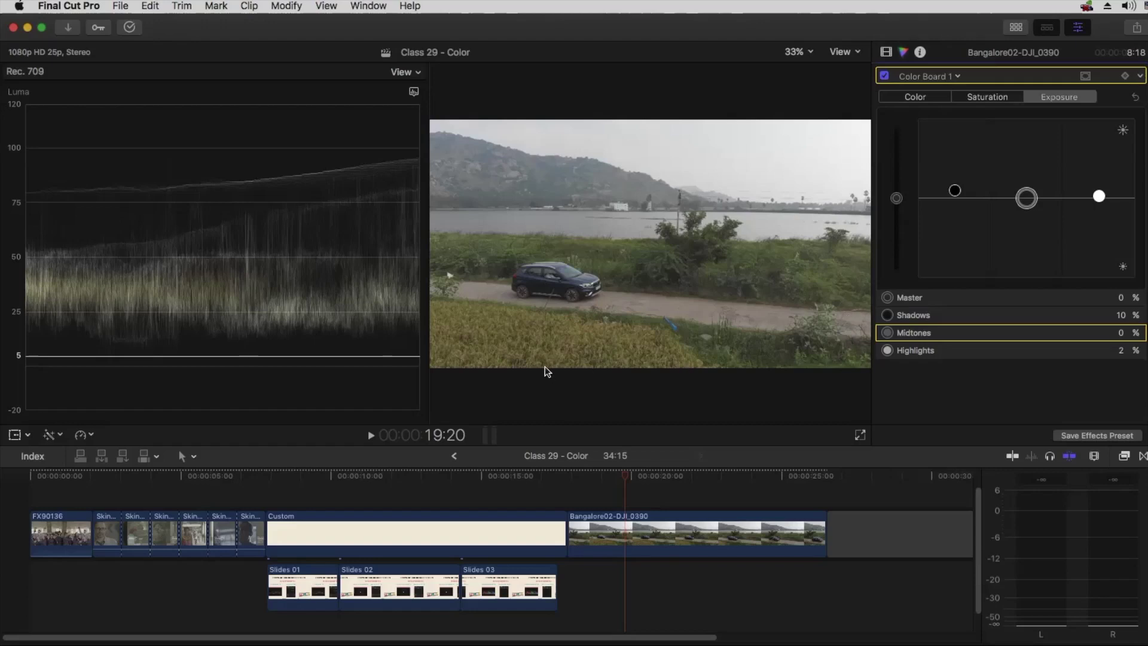
click(205, 277)
drag(177, 285, 377, 356)
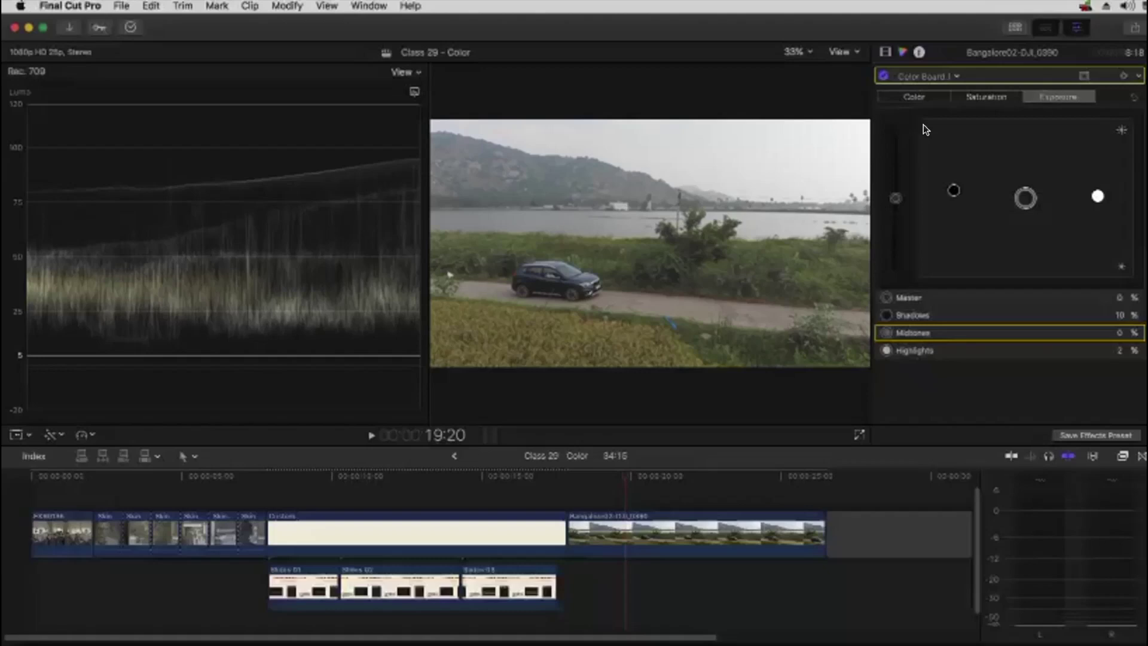
Crop the drone clip down to the car: left 175 px, right 580 px, top 303 px, bottom 140 px.
click(884, 50)
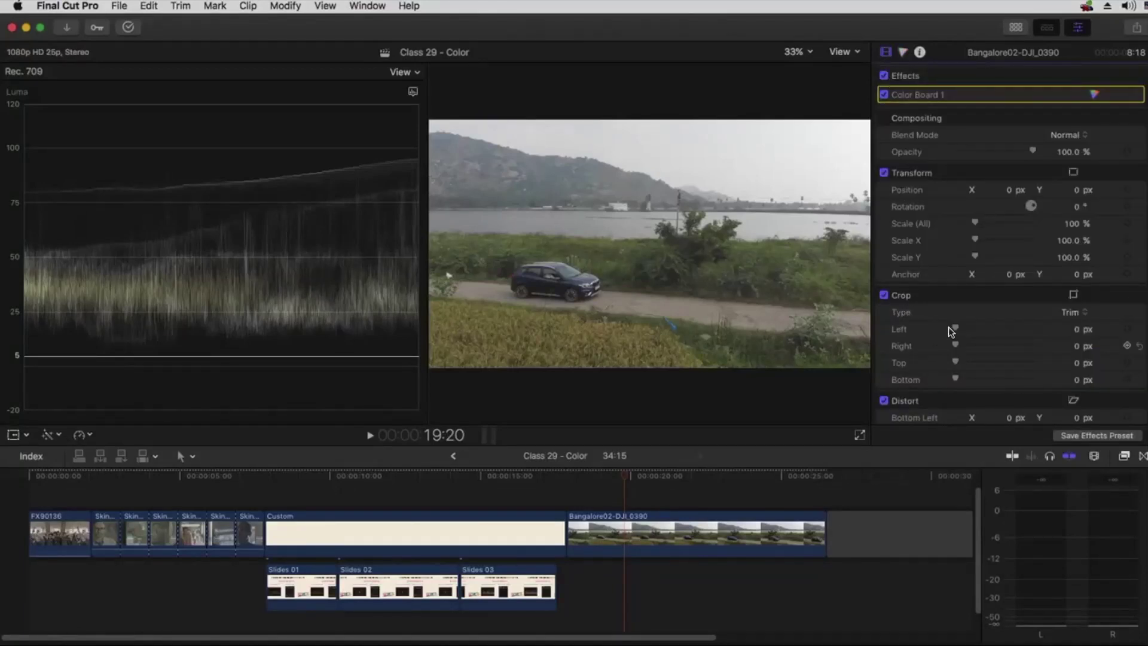
drag(956, 328, 980, 326)
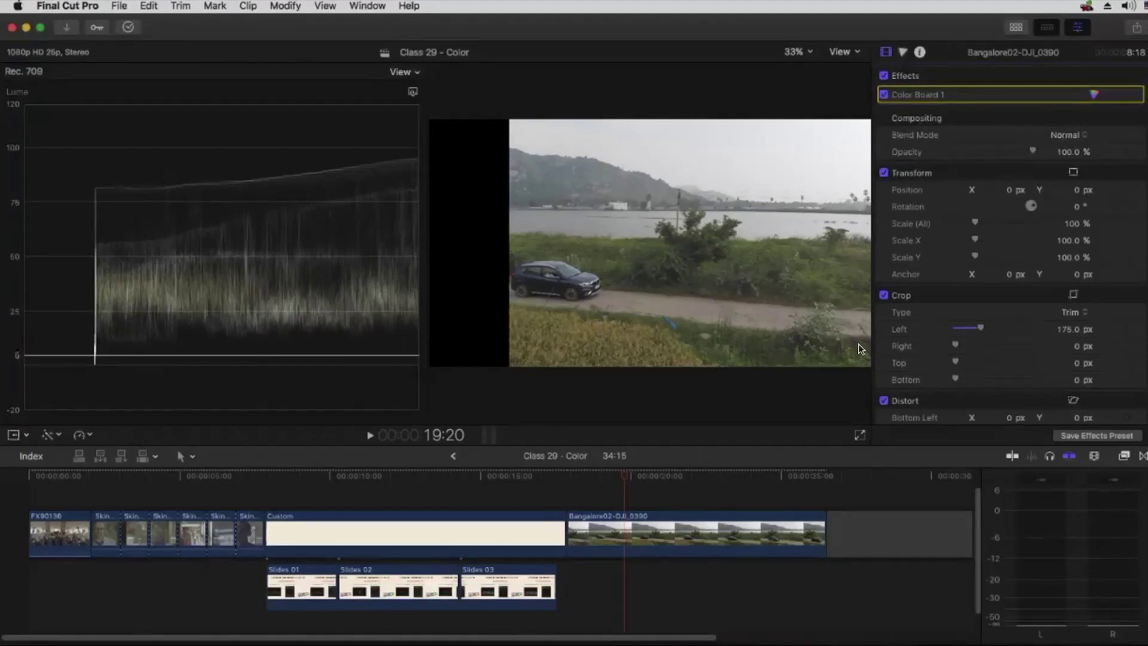
drag(956, 345, 1036, 339)
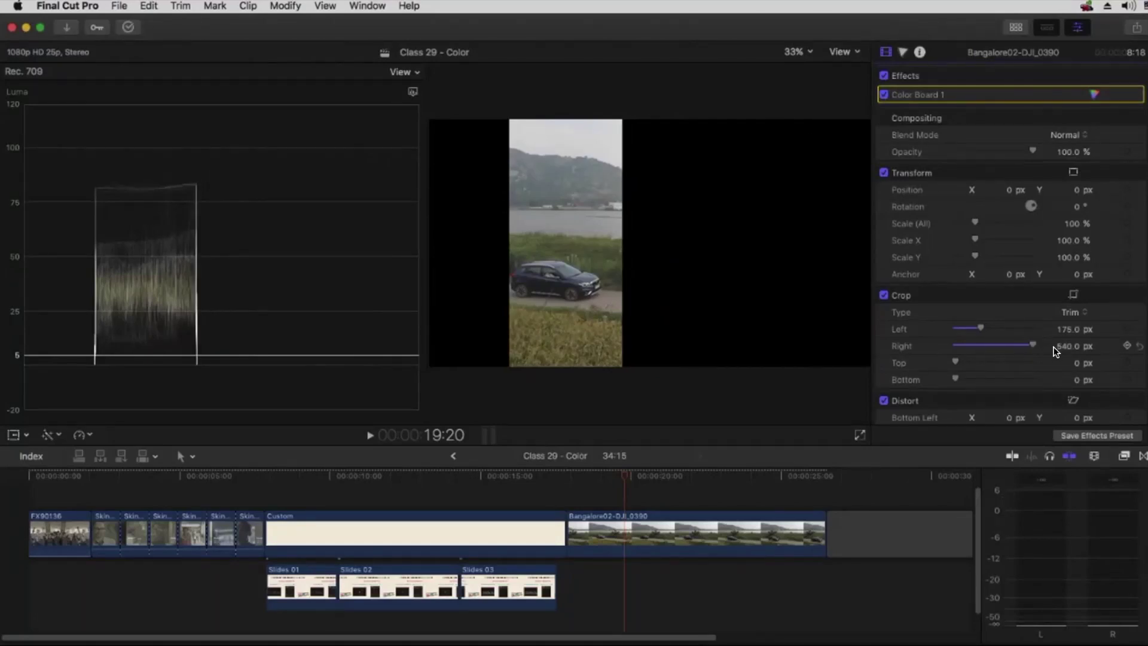
drag(1060, 345, 1072, 345)
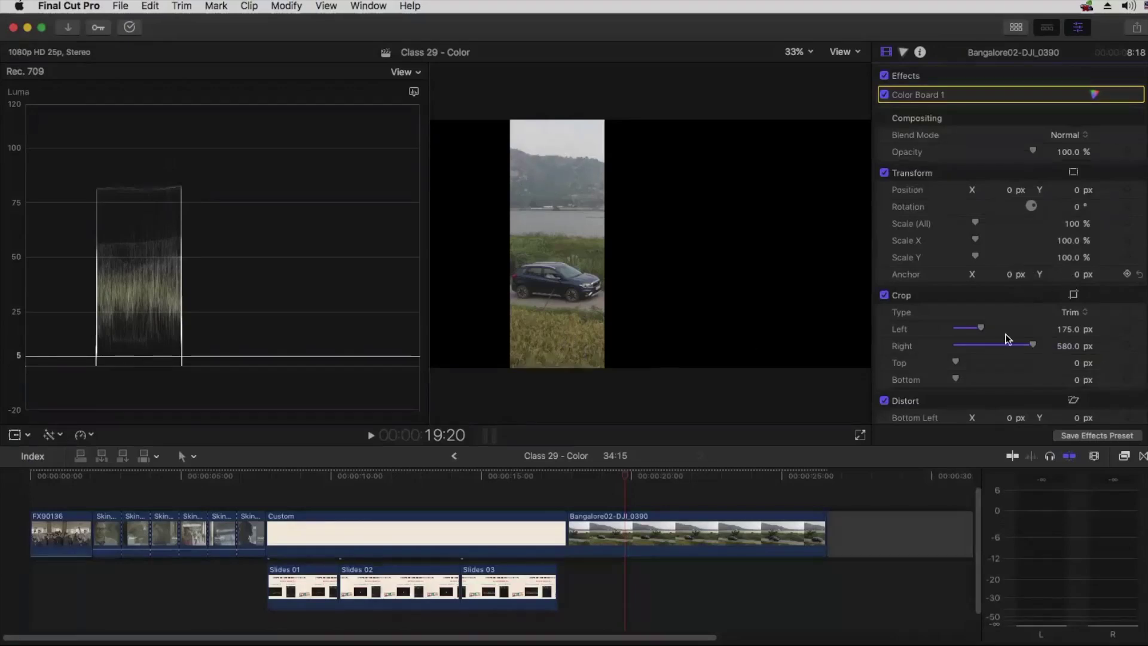
drag(962, 359, 979, 378)
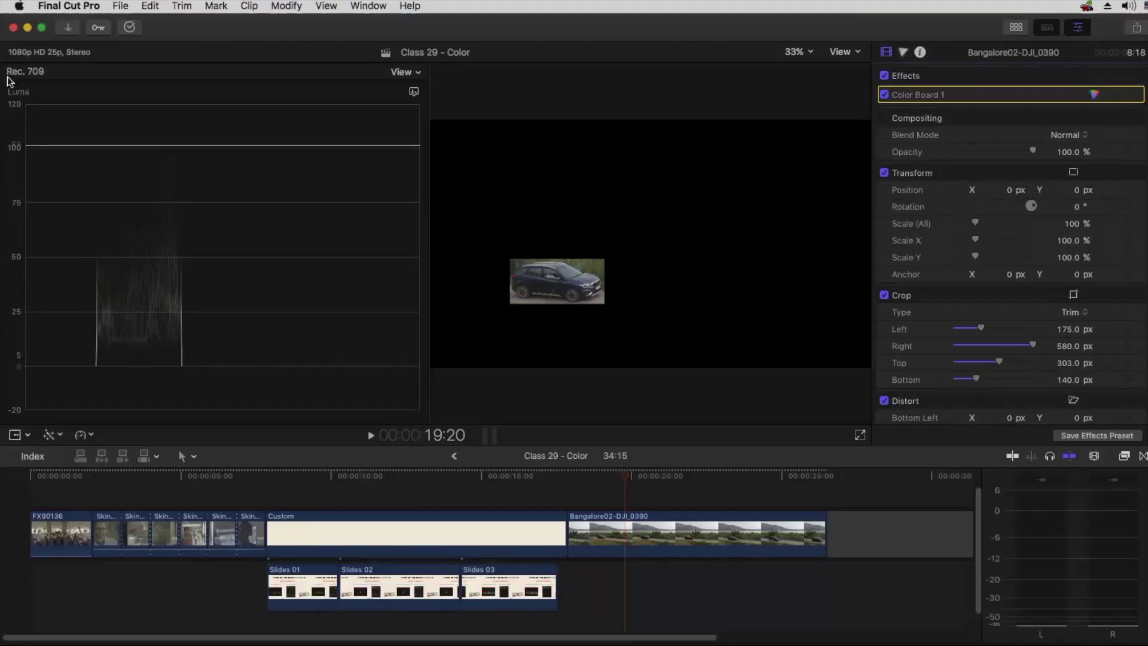
Place the luma guide line at 5, enlarge the viewer to 75%, and center the cropped car for inspection.
drag(222, 181, 251, 356)
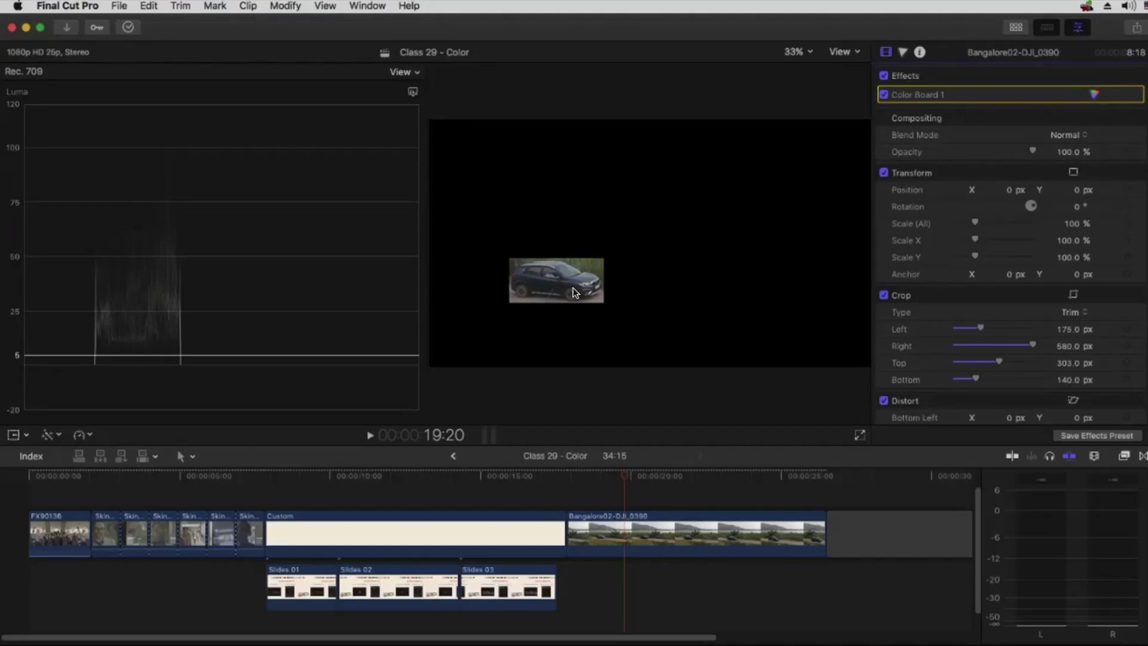
key(super+equal)
key(super+equal)
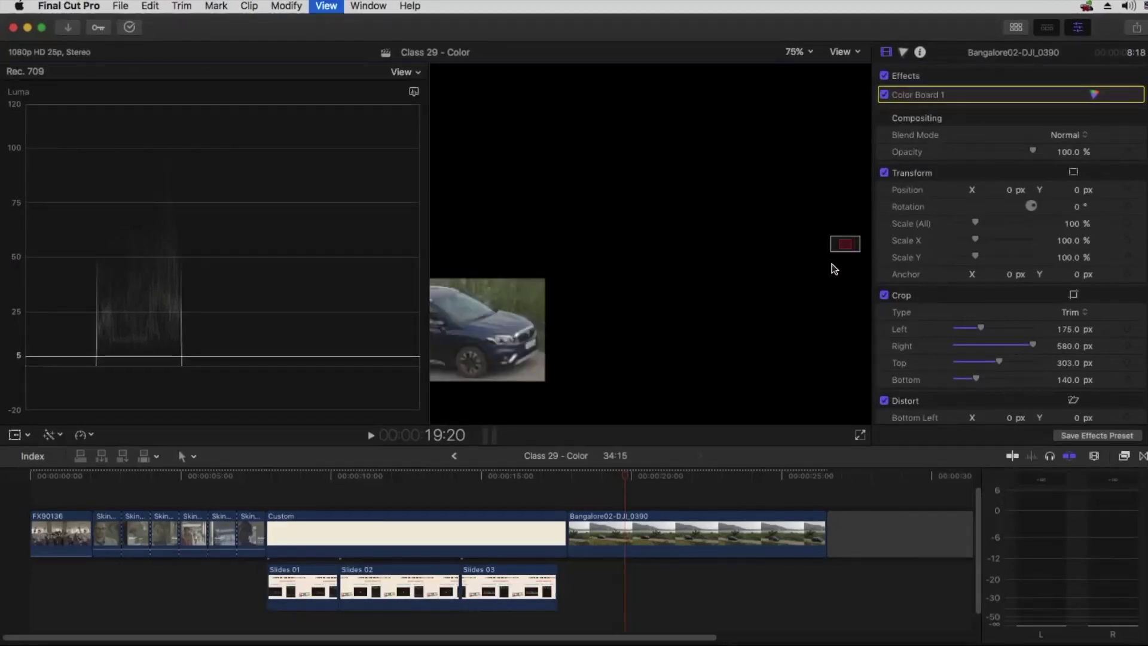
drag(844, 245, 834, 242)
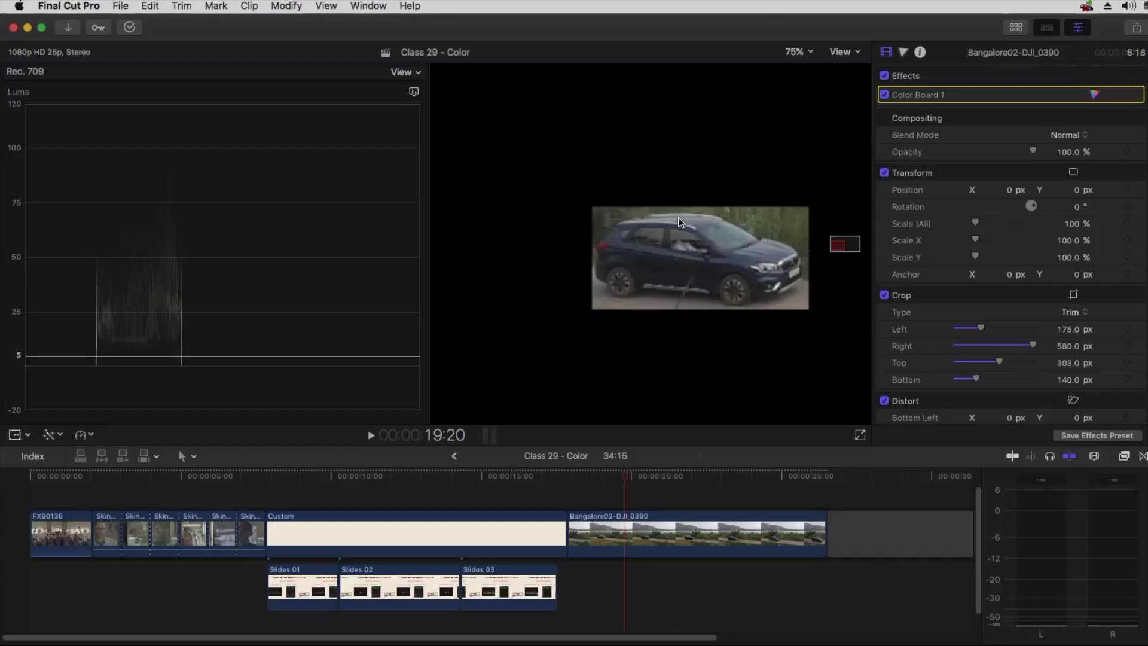
Try the cropped car's midtones exposure at -55%, 21%, -82%, and -77% in Color Board 1, and settle on -33%.
drag(167, 304, 150, 367)
drag(558, 356, 559, 355)
click(1094, 96)
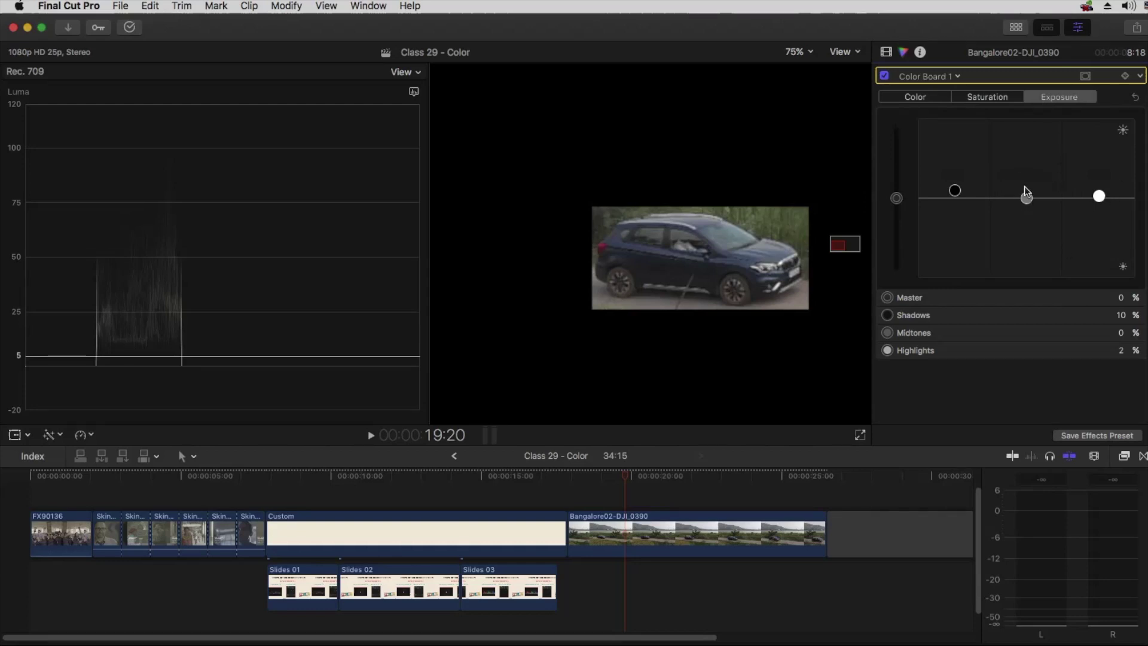
drag(1027, 200, 1028, 243)
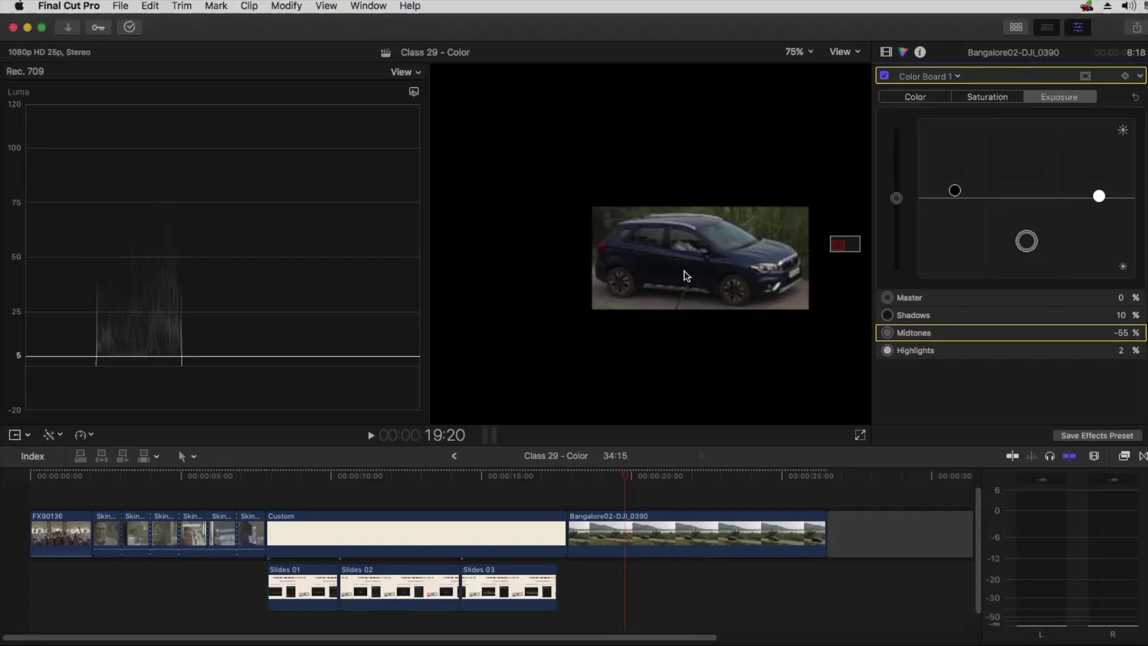
drag(1026, 217, 1027, 157)
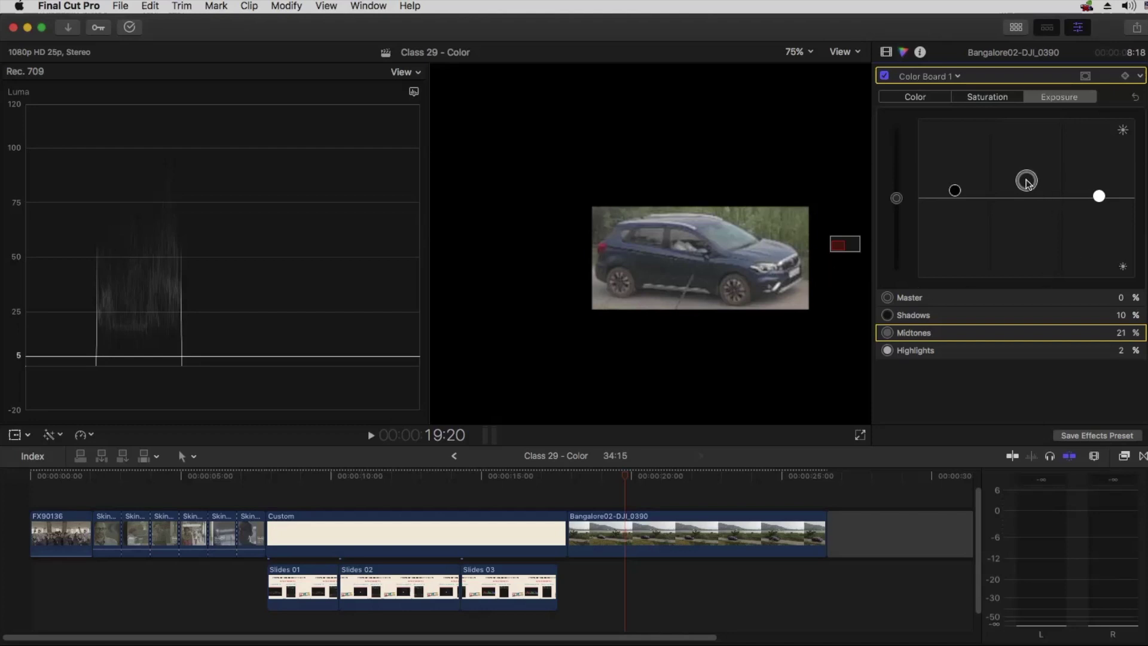
drag(1025, 192, 1019, 265)
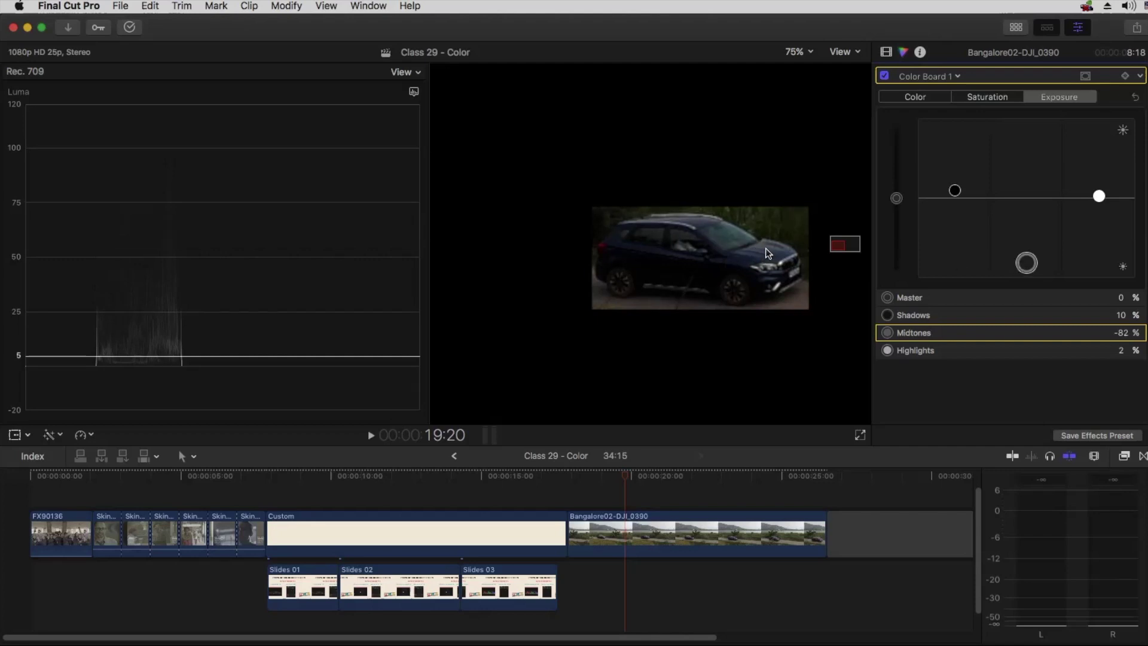
drag(1018, 257, 1027, 254)
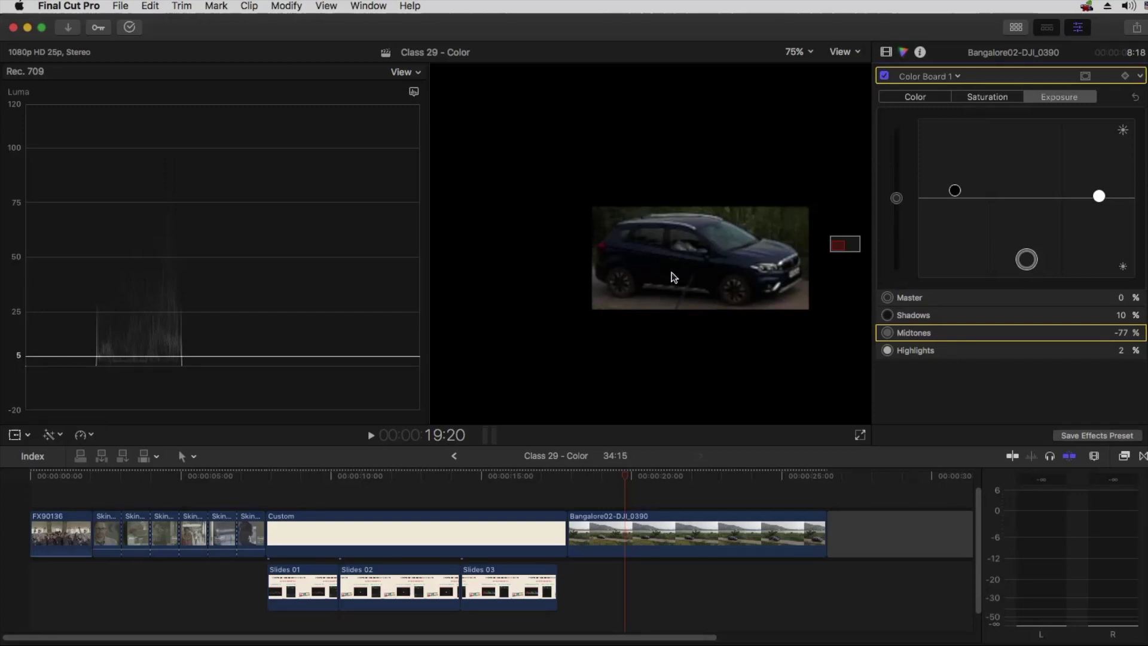
drag(1026, 258, 1026, 225)
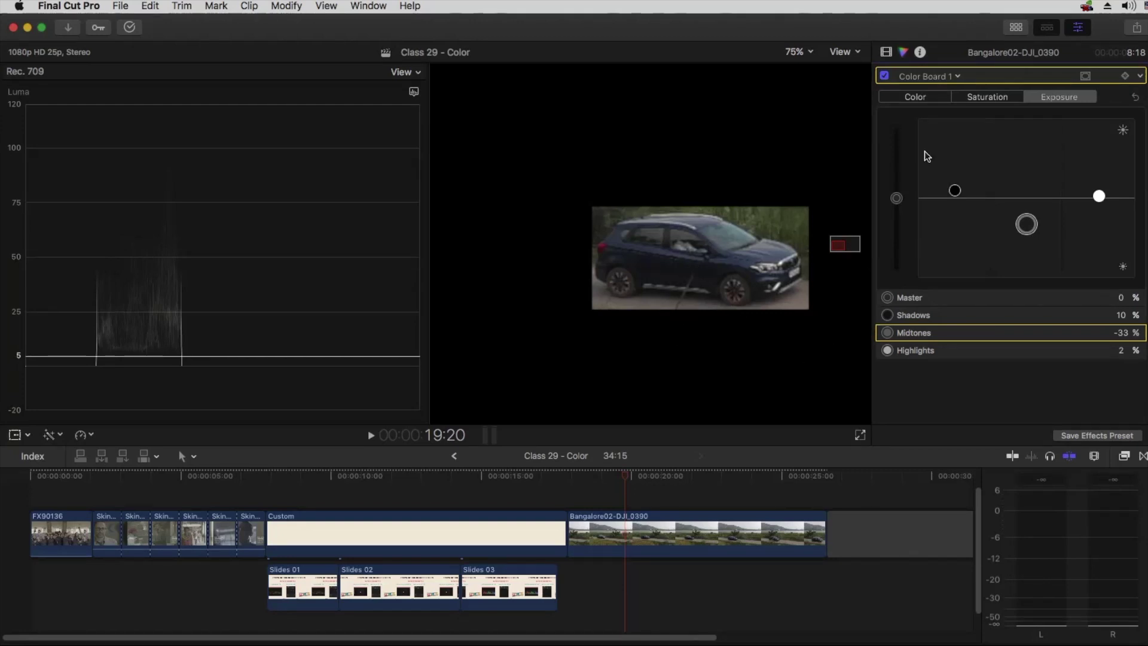
Reset the drone clip's crop settings and fit the full frame in the viewer.
click(886, 53)
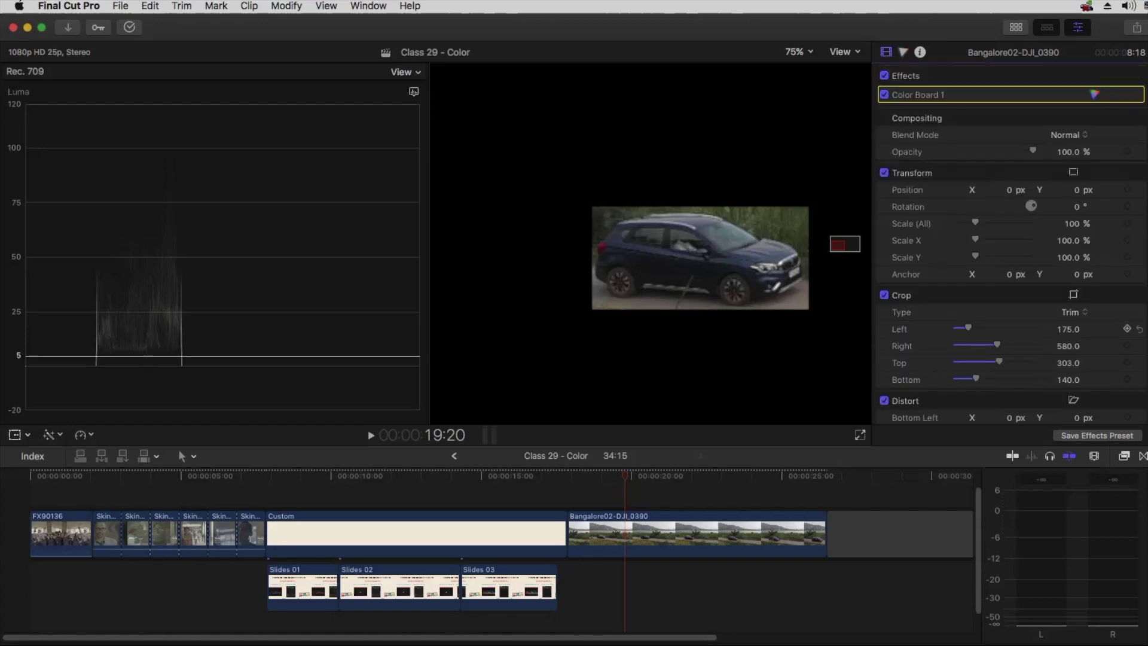
click(1128, 294)
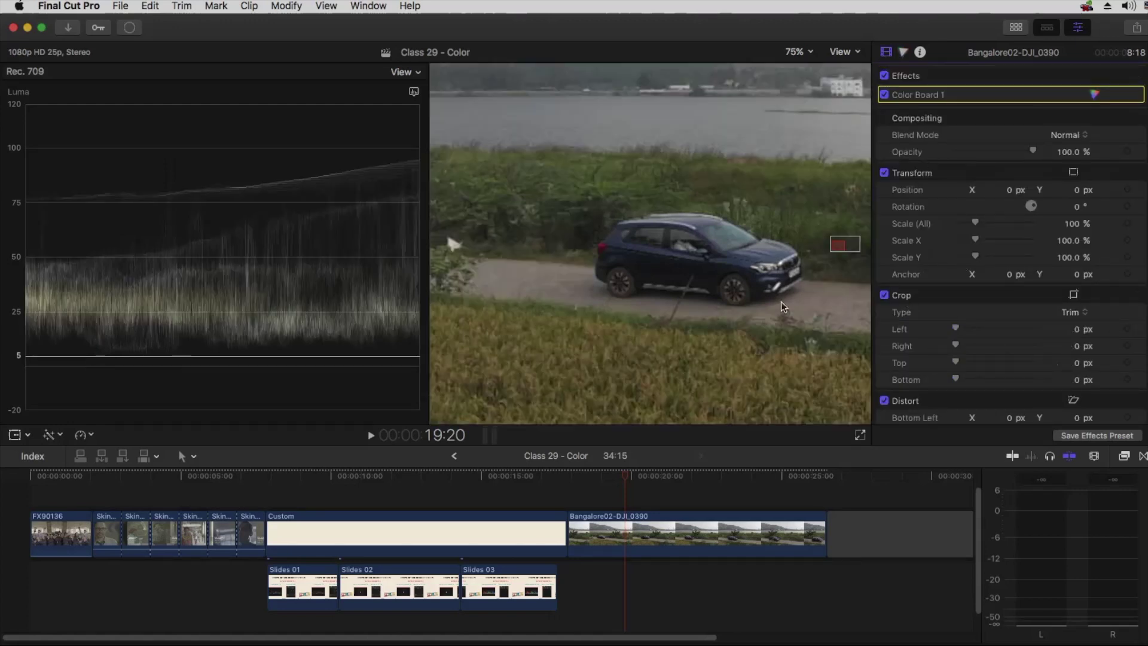
key(shift+z)
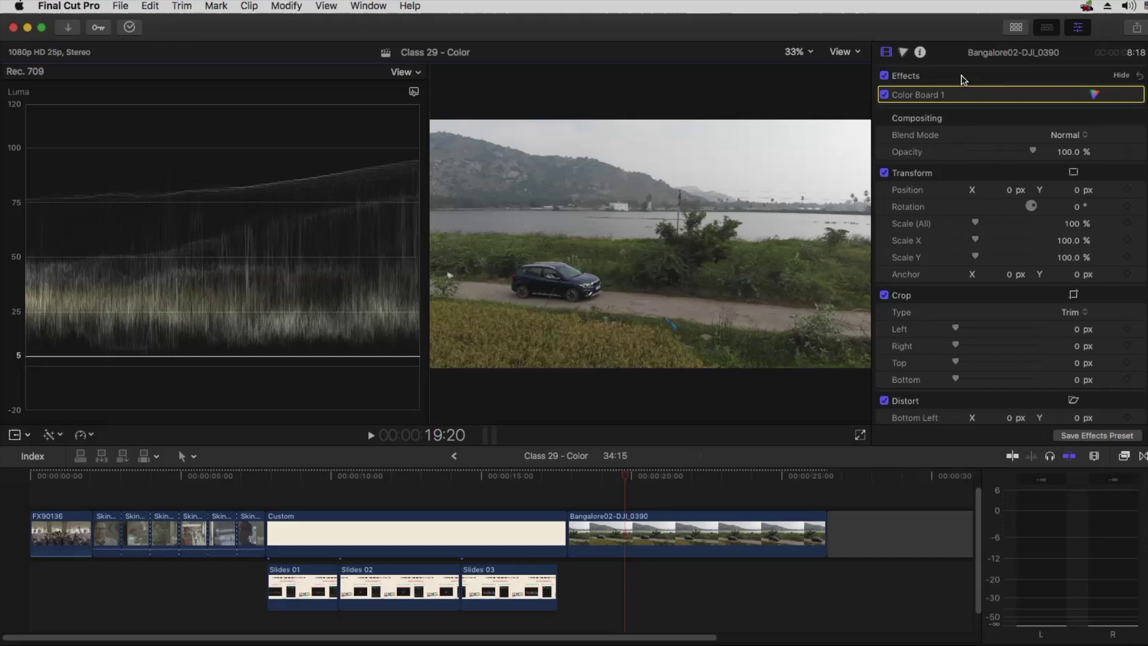
Review the VectorScope and Saturation slide, return to the drone clip at 20:09, and switch the scope to Vectorscope.
click(1094, 95)
click(394, 477)
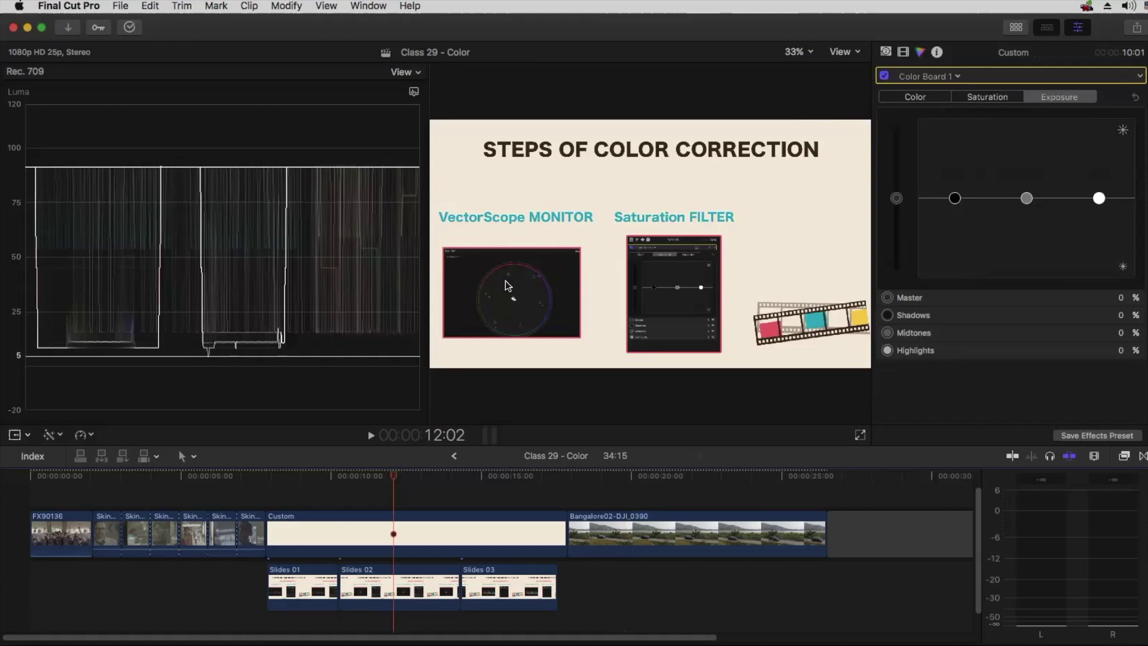
click(641, 475)
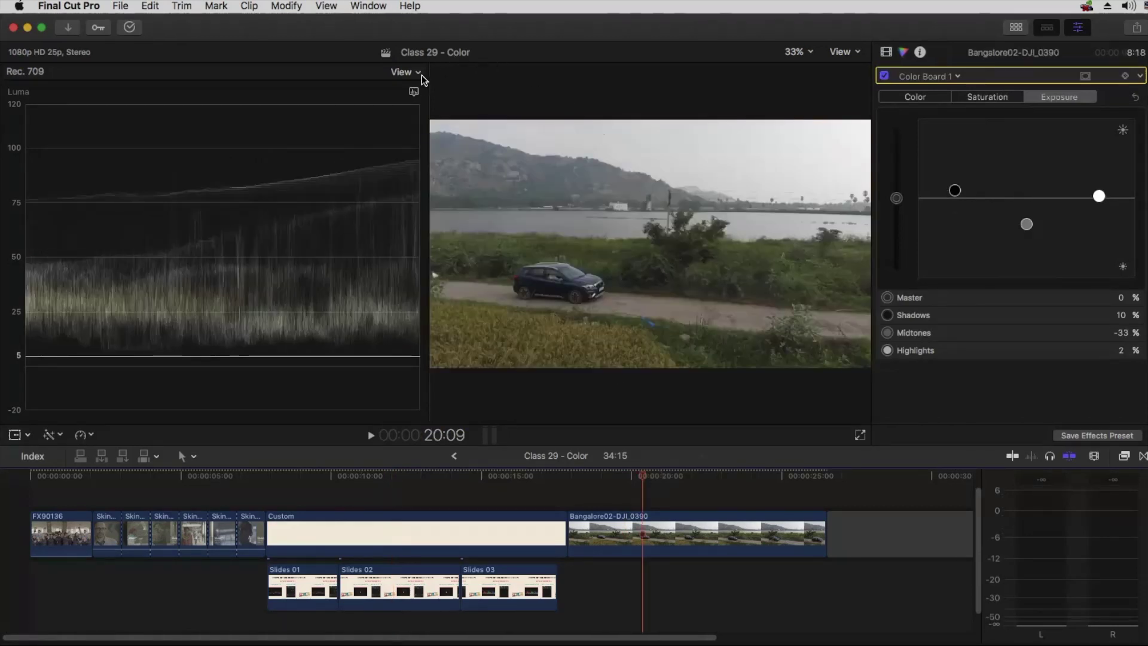
click(414, 92)
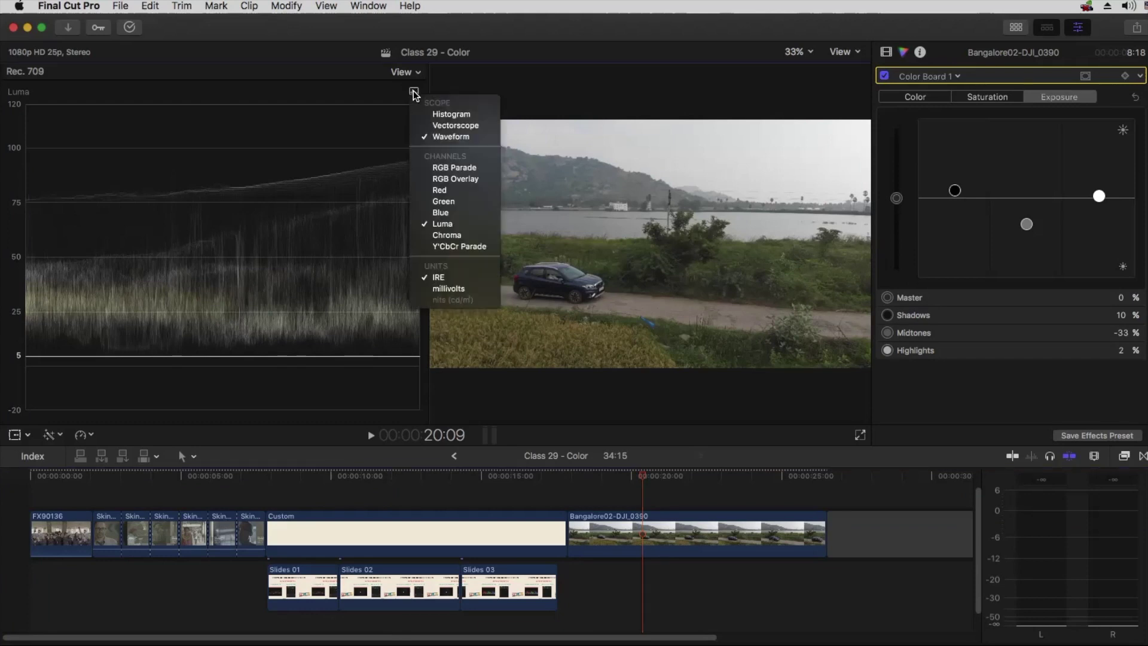
click(437, 126)
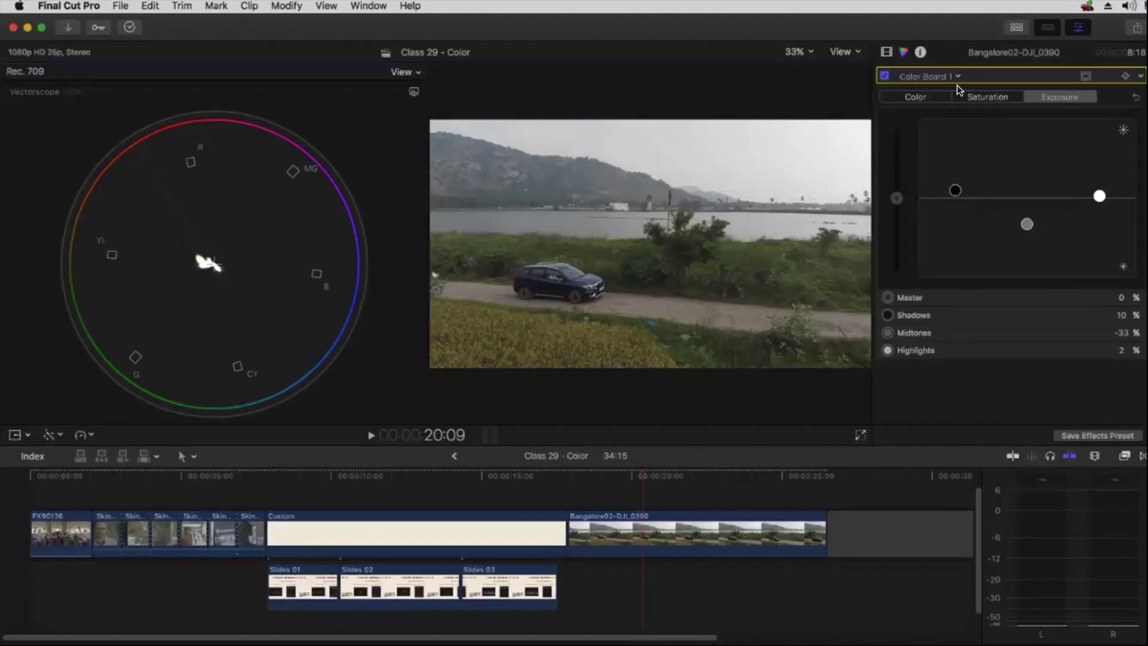
Raise the drone clip's master saturation in Color Board 1 to 94%, and increase it further to 100%.
click(981, 103)
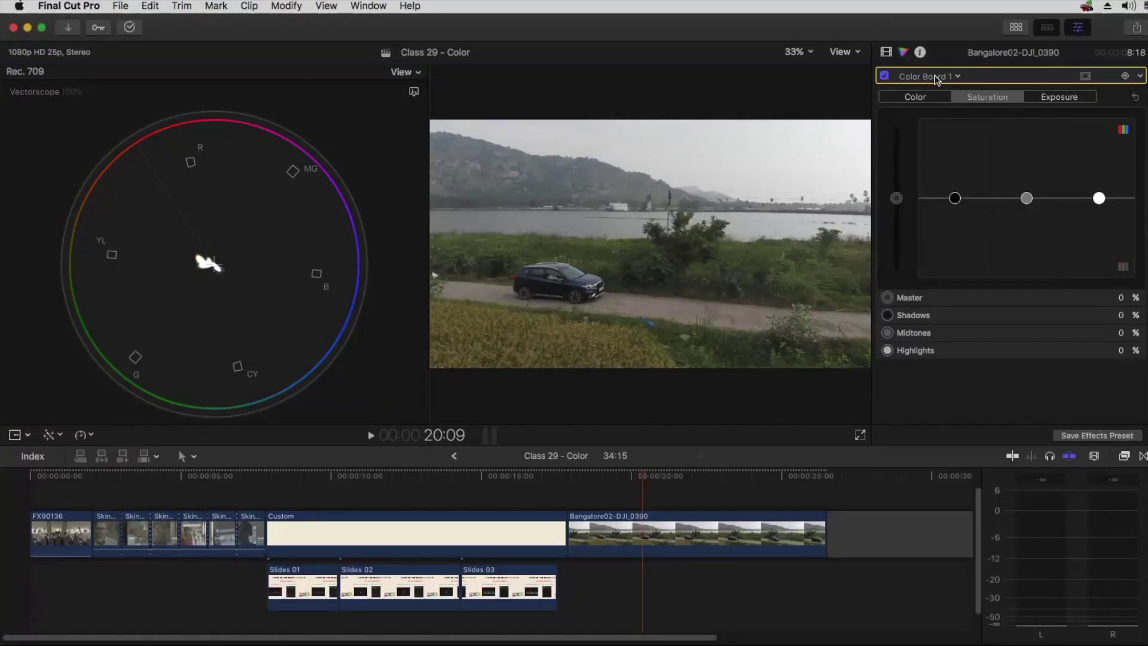
click(955, 77)
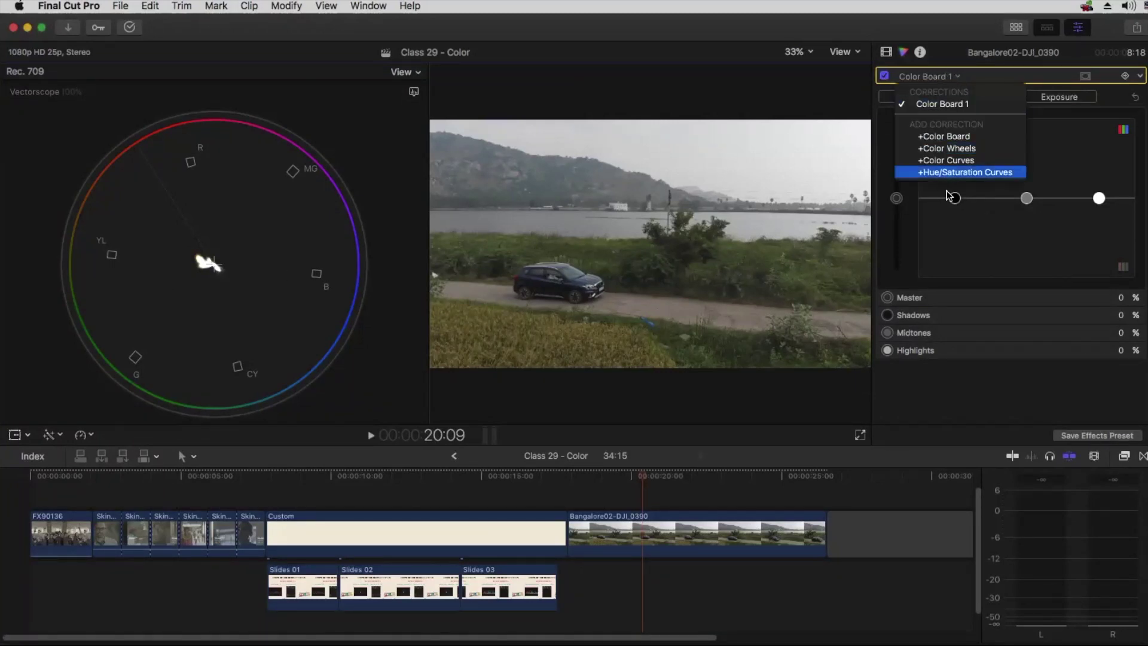
click(952, 57)
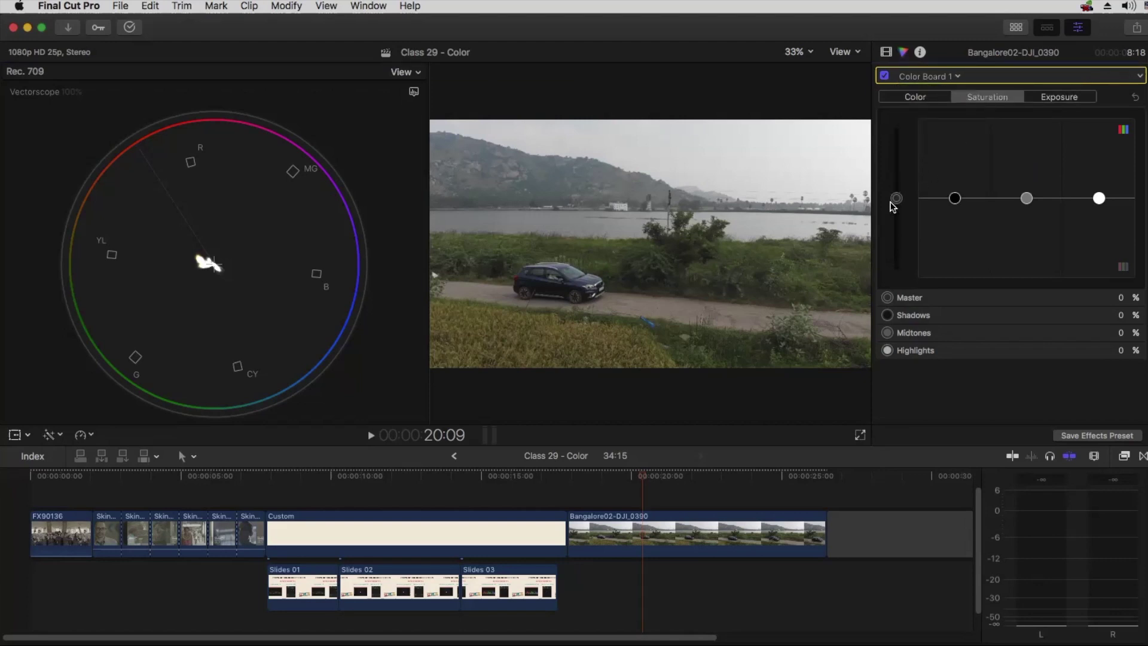
drag(896, 198, 897, 123)
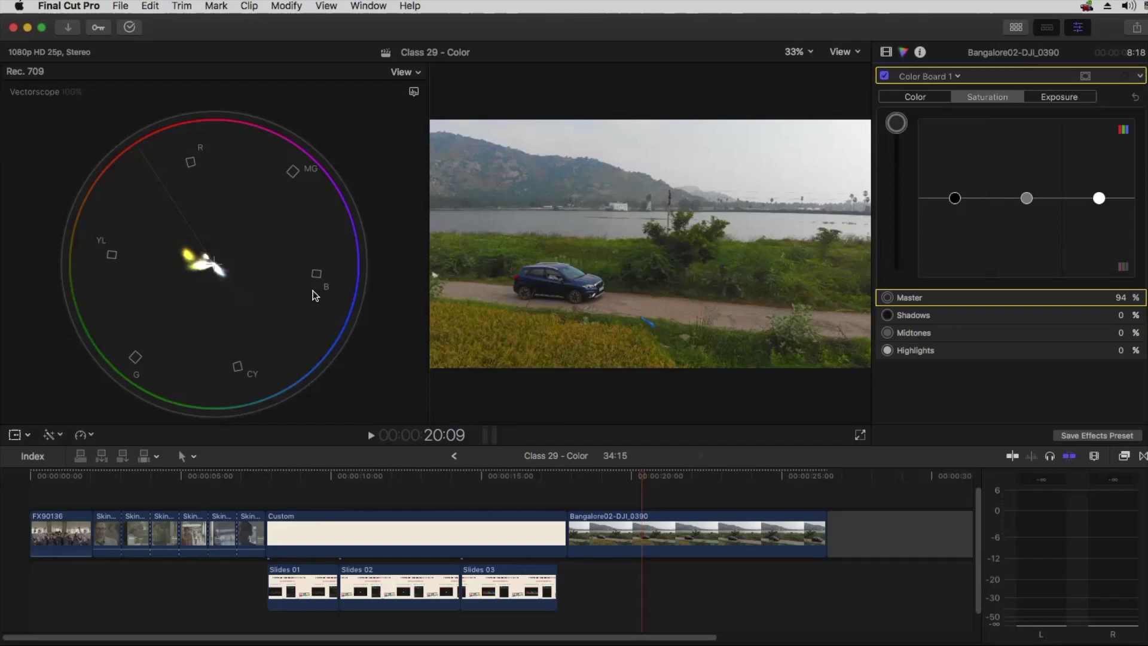
drag(891, 127, 891, 119)
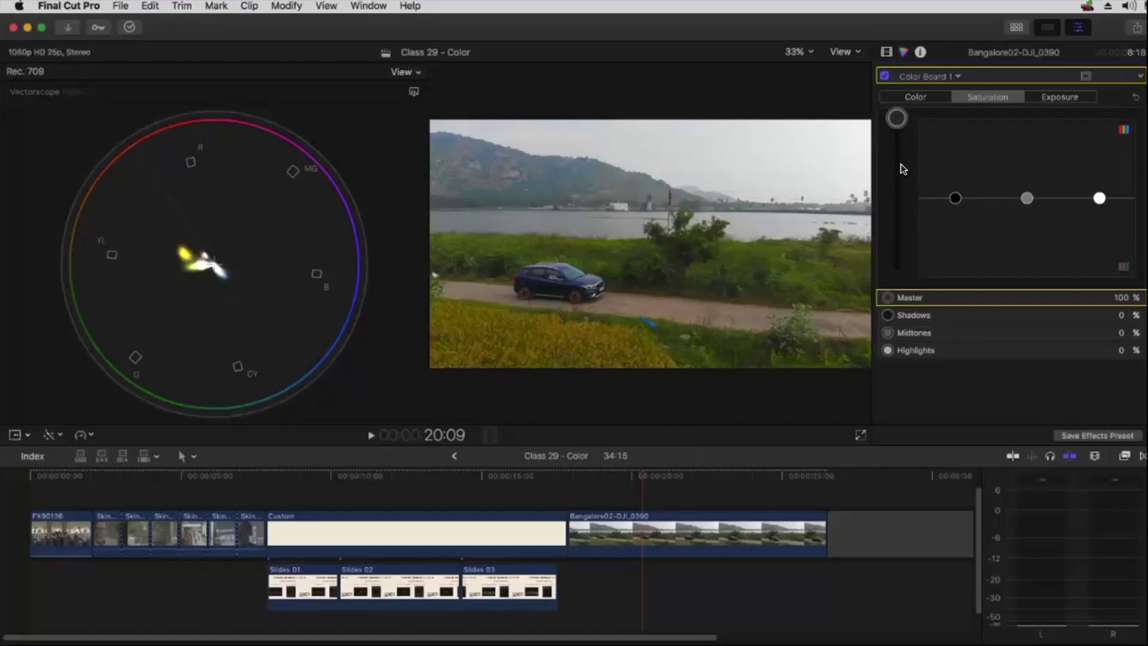
Add a second Color Board to the drone clip and try its master saturation at 100%, 38%, -7%, and -33%.
click(959, 78)
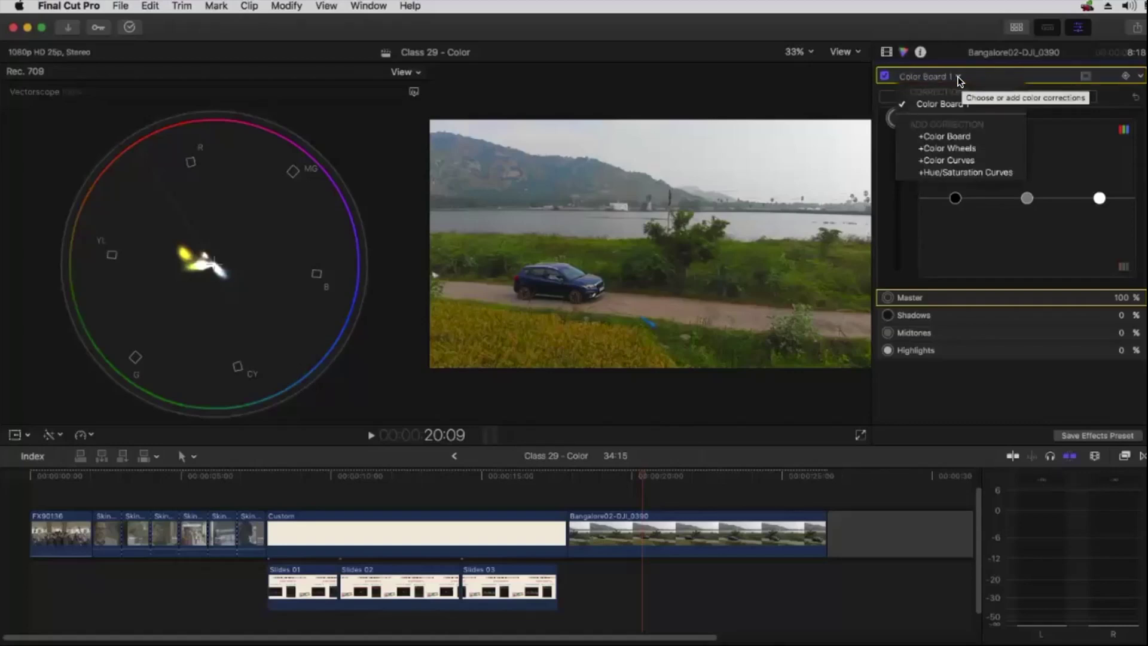
click(936, 139)
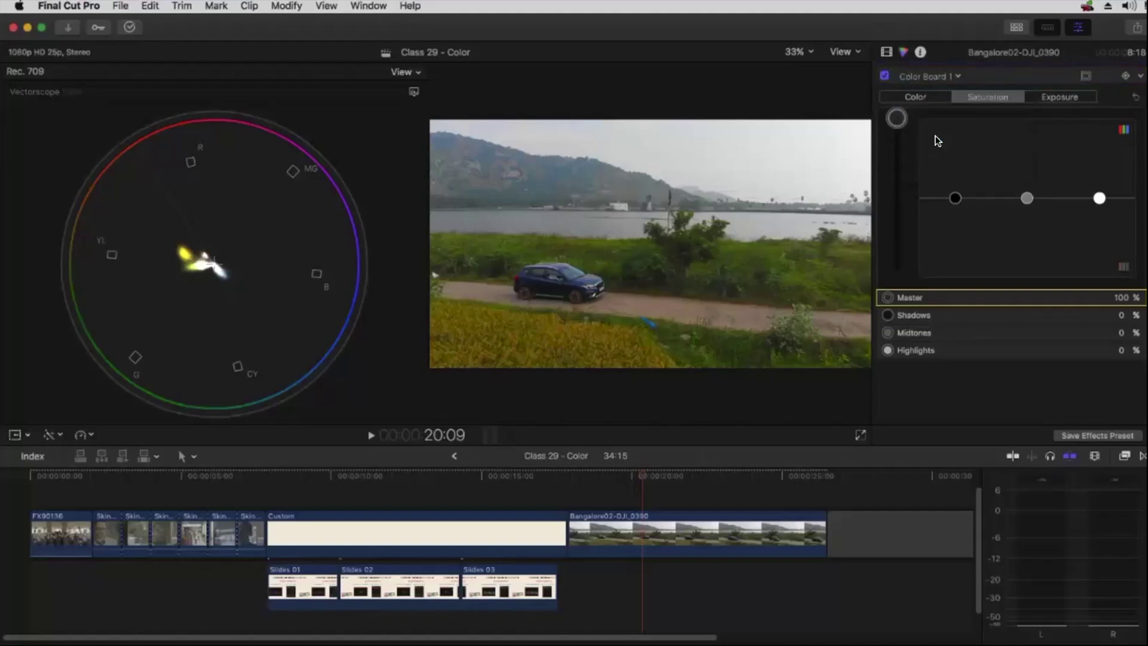
click(959, 78)
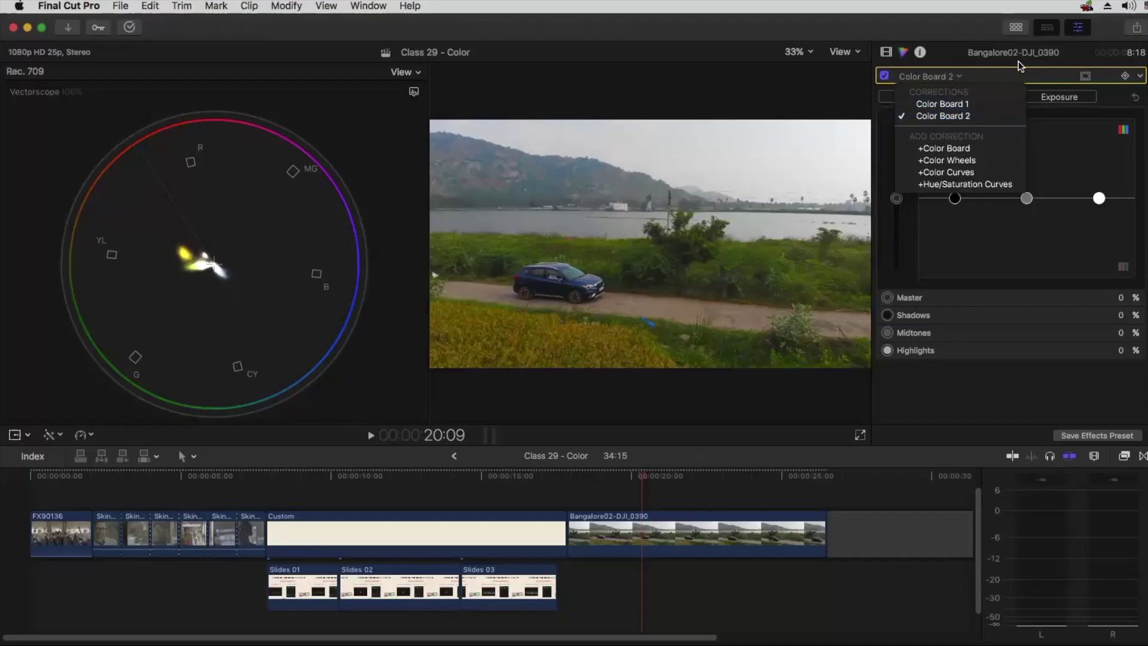
click(1003, 85)
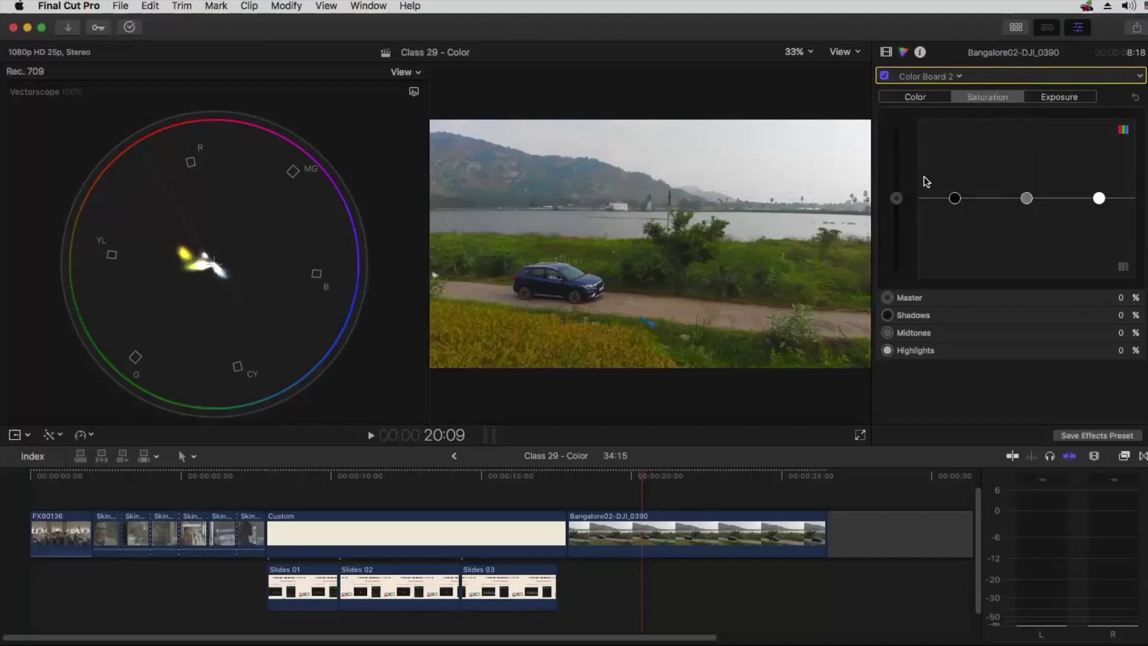
drag(897, 198, 896, 110)
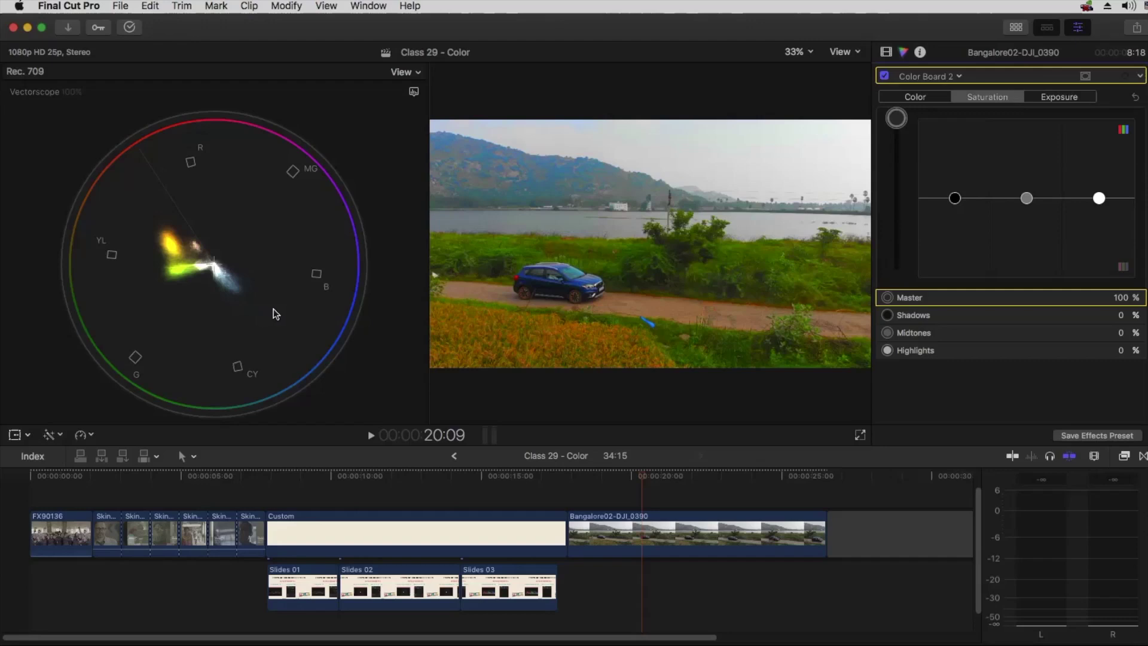
drag(896, 120, 895, 170)
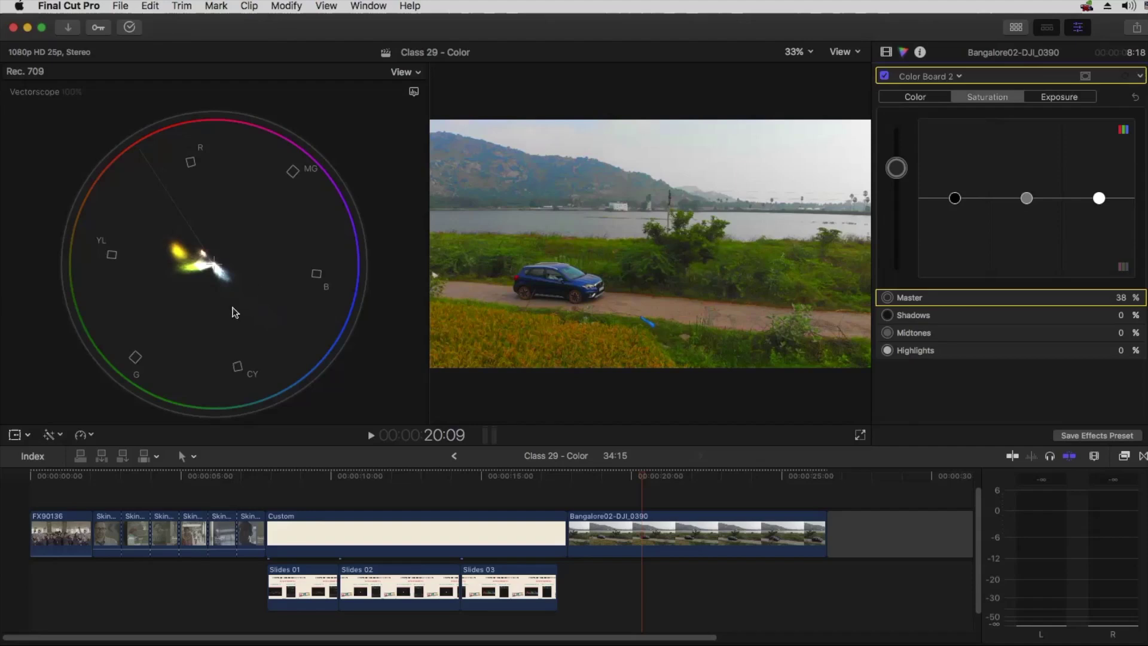
drag(896, 167, 894, 186)
drag(895, 196, 895, 204)
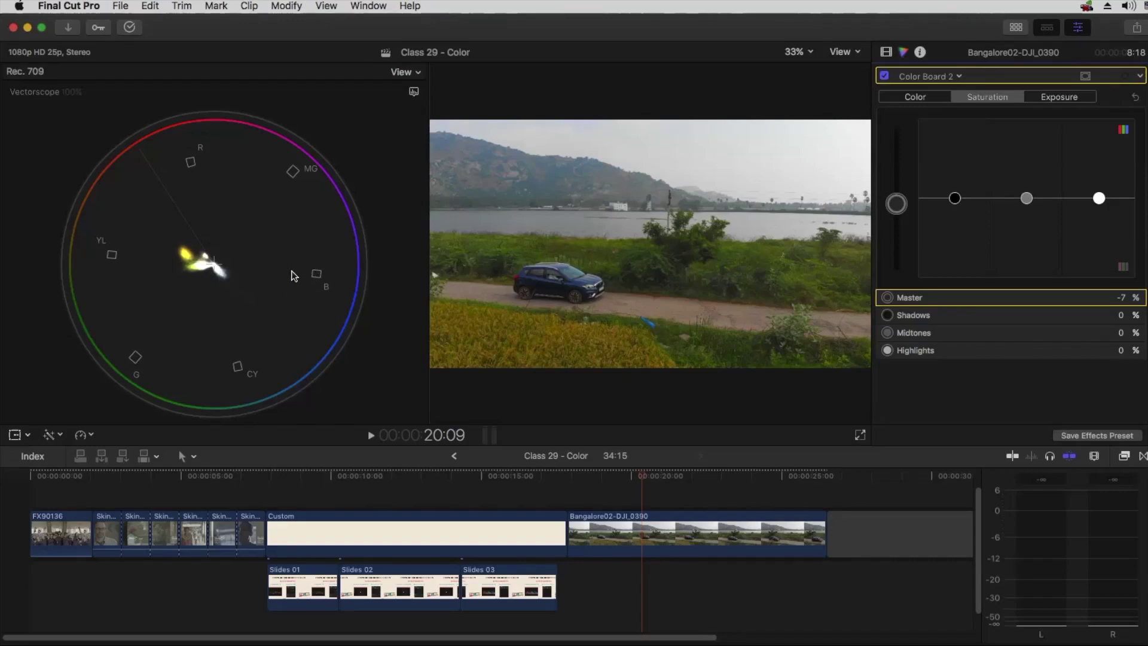
drag(895, 203, 895, 226)
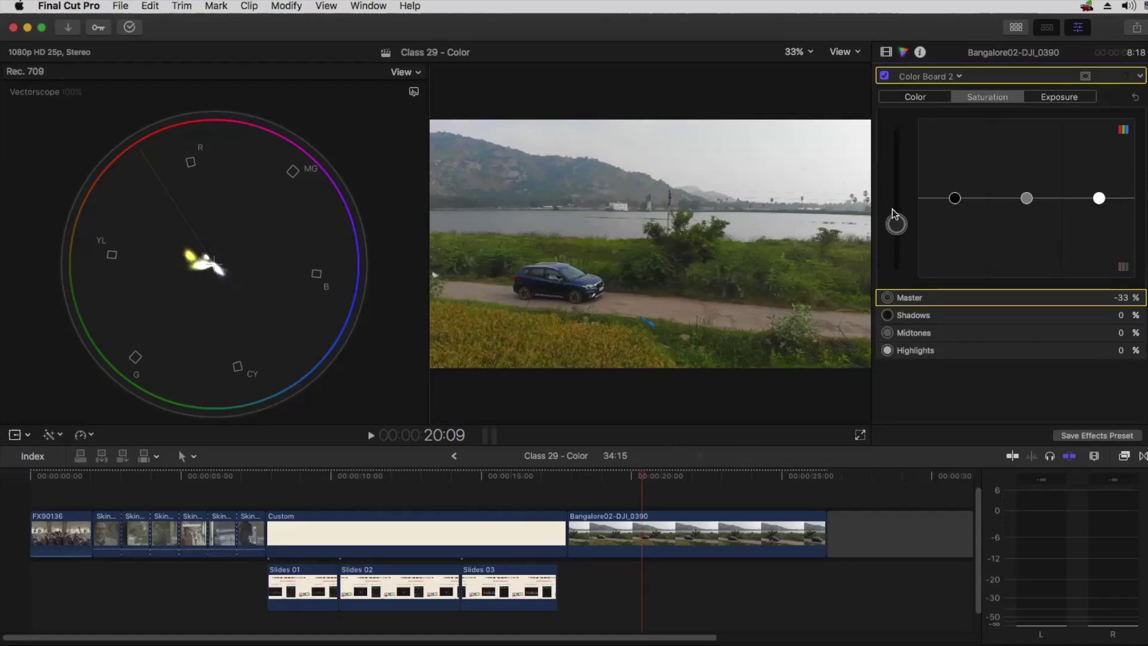
Compare the saturation settings of Color Board 1 and Color Board 2, and delete Color Board 2 from the drone clip.
click(943, 82)
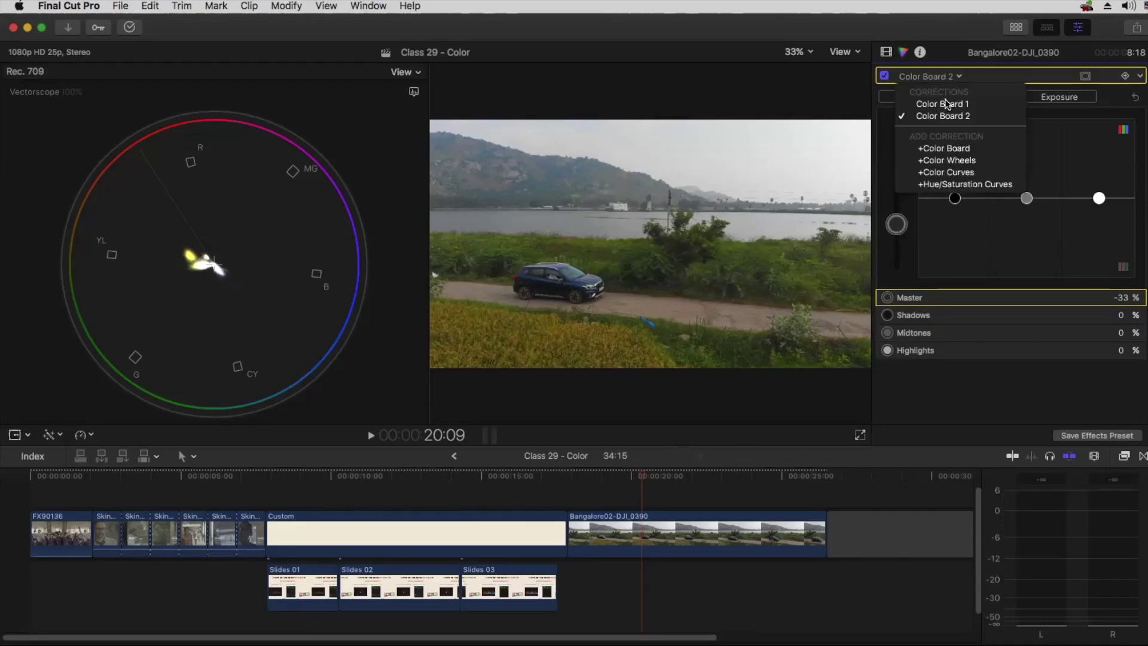
click(944, 103)
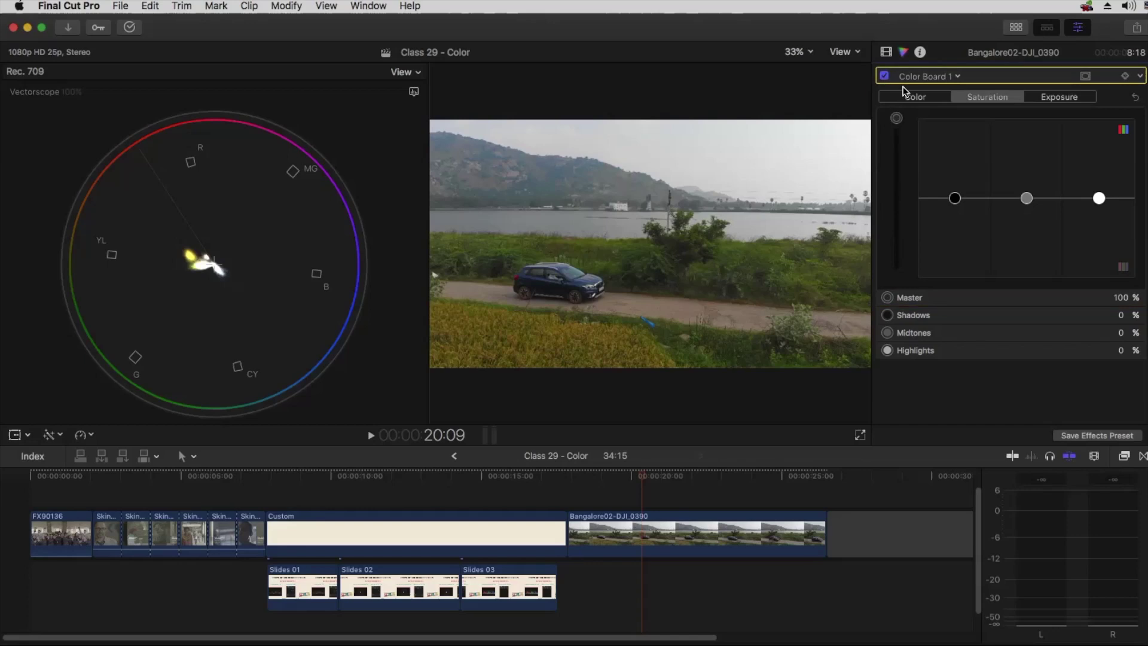
click(946, 77)
click(942, 118)
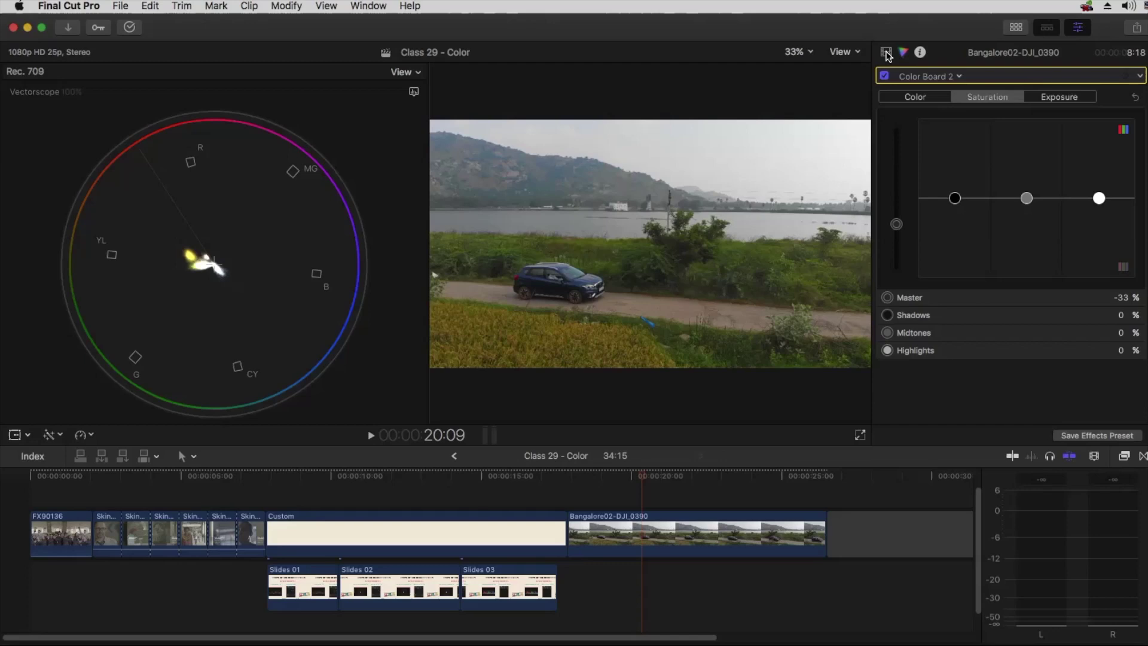
click(886, 52)
mouse_move(906, 111)
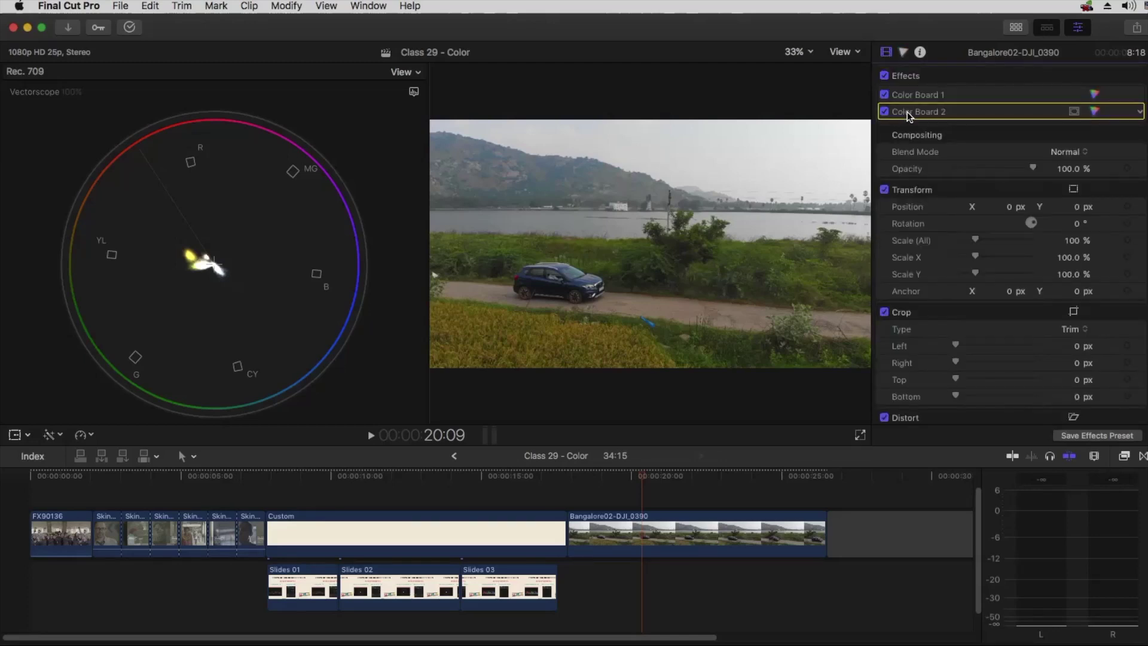
key(Delete)
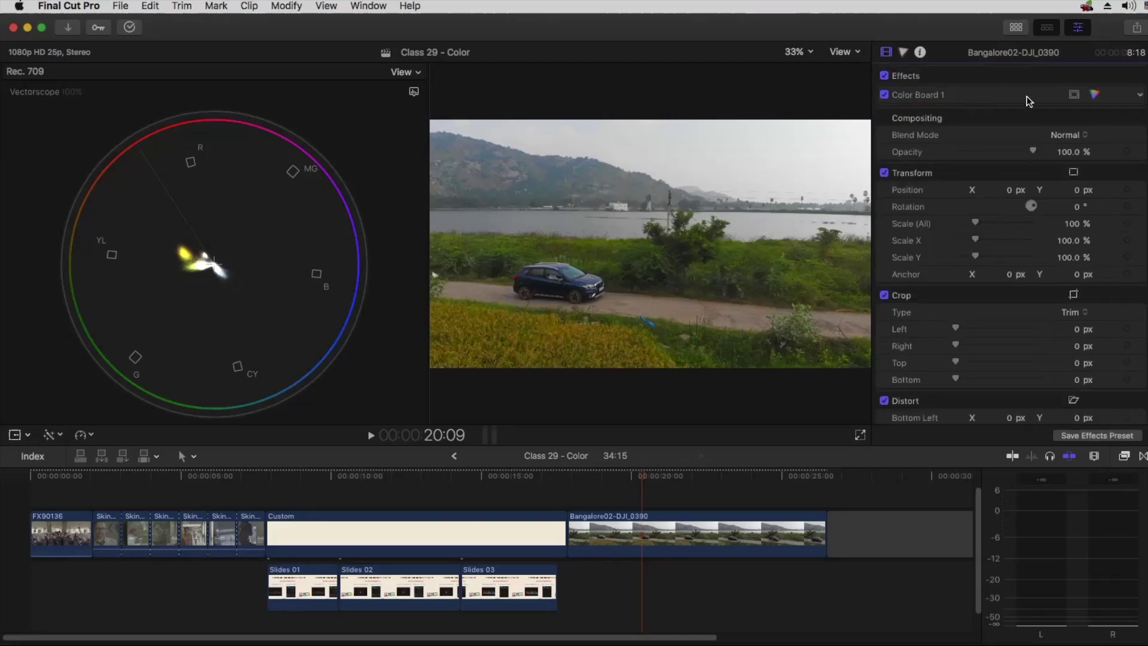
Try the drone clip's master saturation in Color Board 1 at 69%, and set it to 76%.
click(1094, 95)
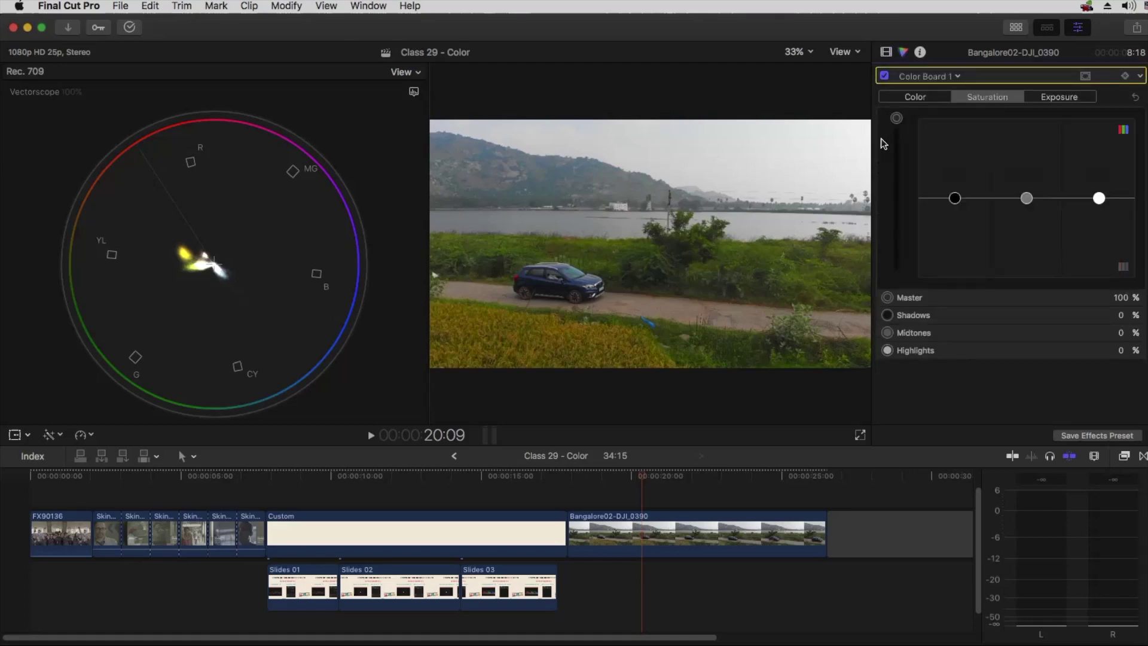
drag(897, 119, 897, 146)
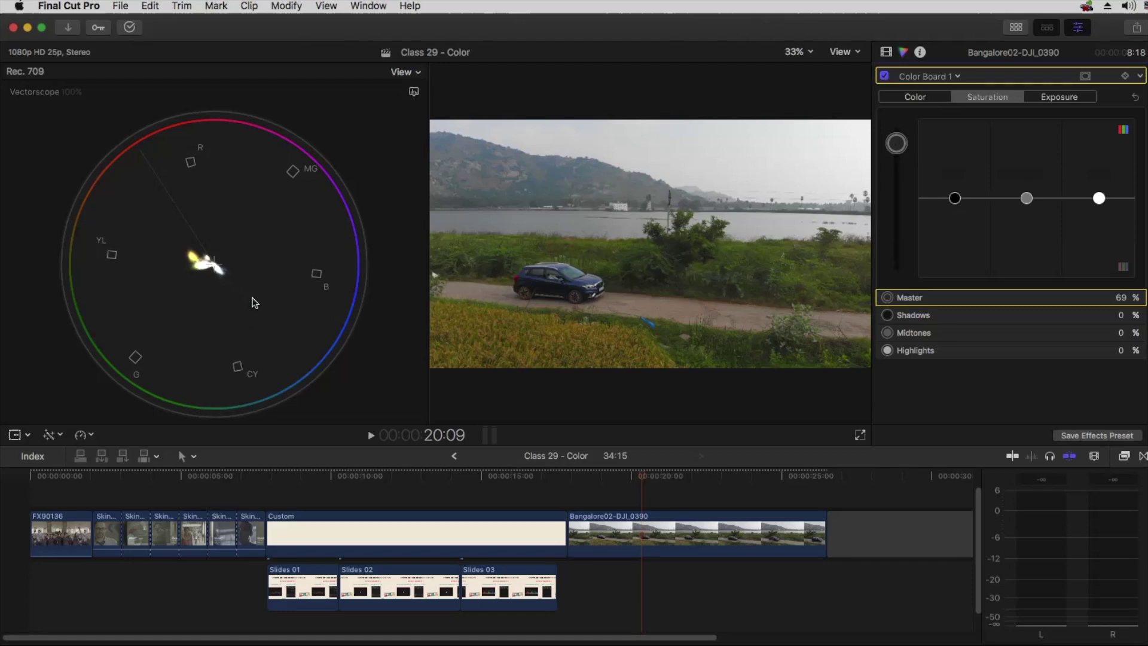
drag(899, 144, 897, 136)
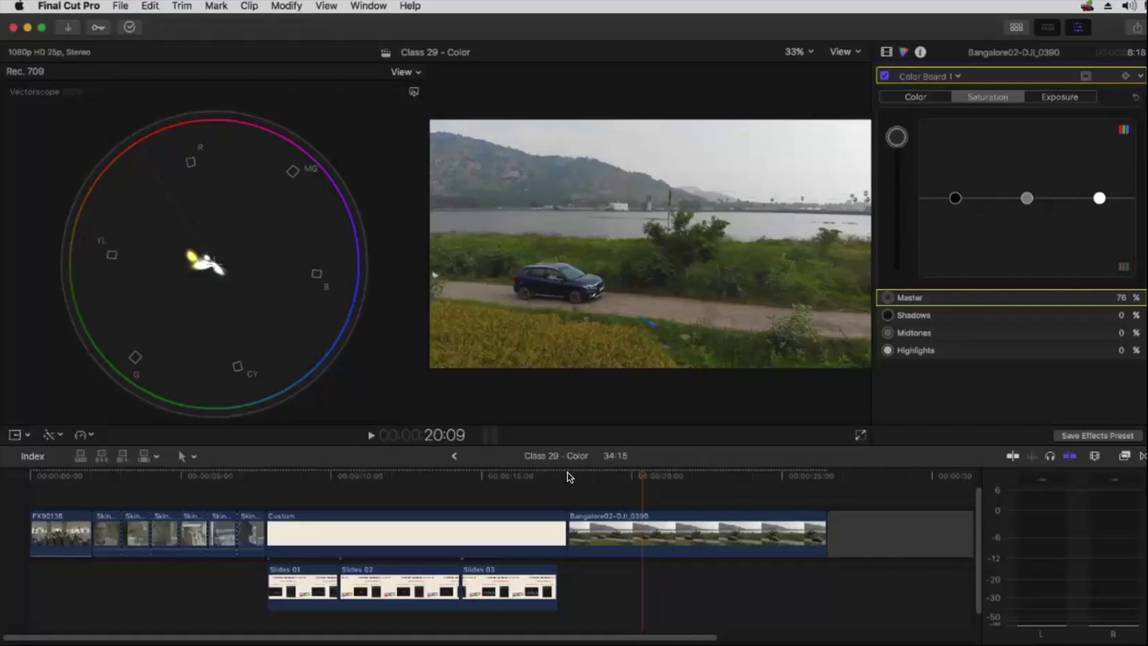
Show the RGB Parade monitor and Color Curve filter slide at 15:22 in the timeline.
click(508, 483)
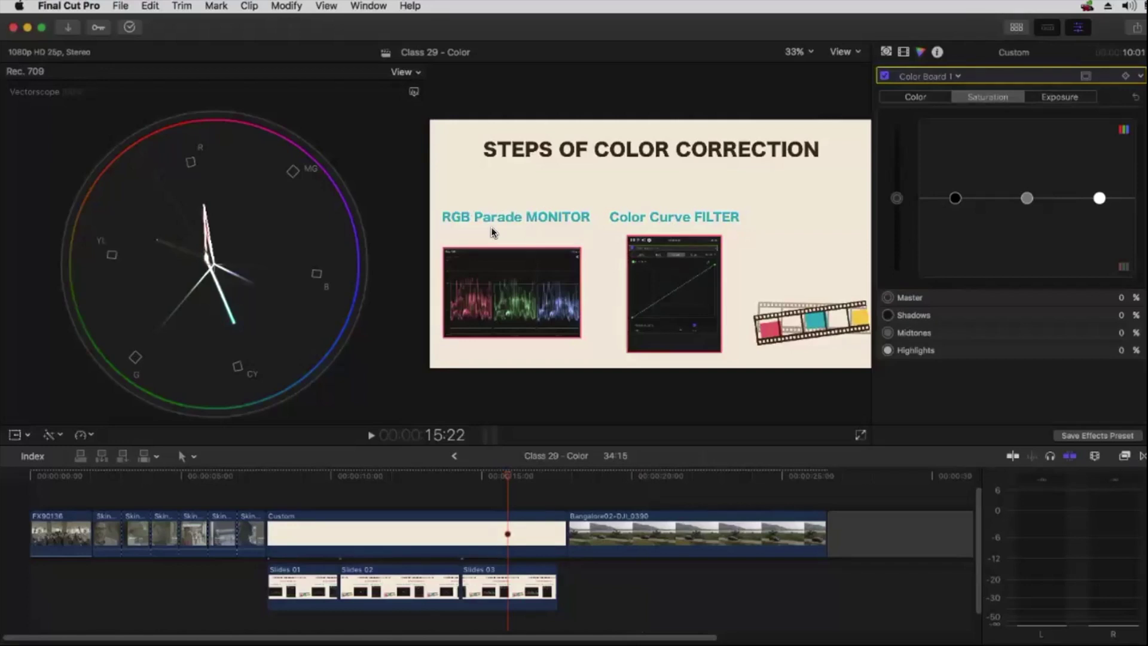
Show the drone clip at 20:15 in the timeline and set the video scope to an RGB Parade waveform.
click(646, 482)
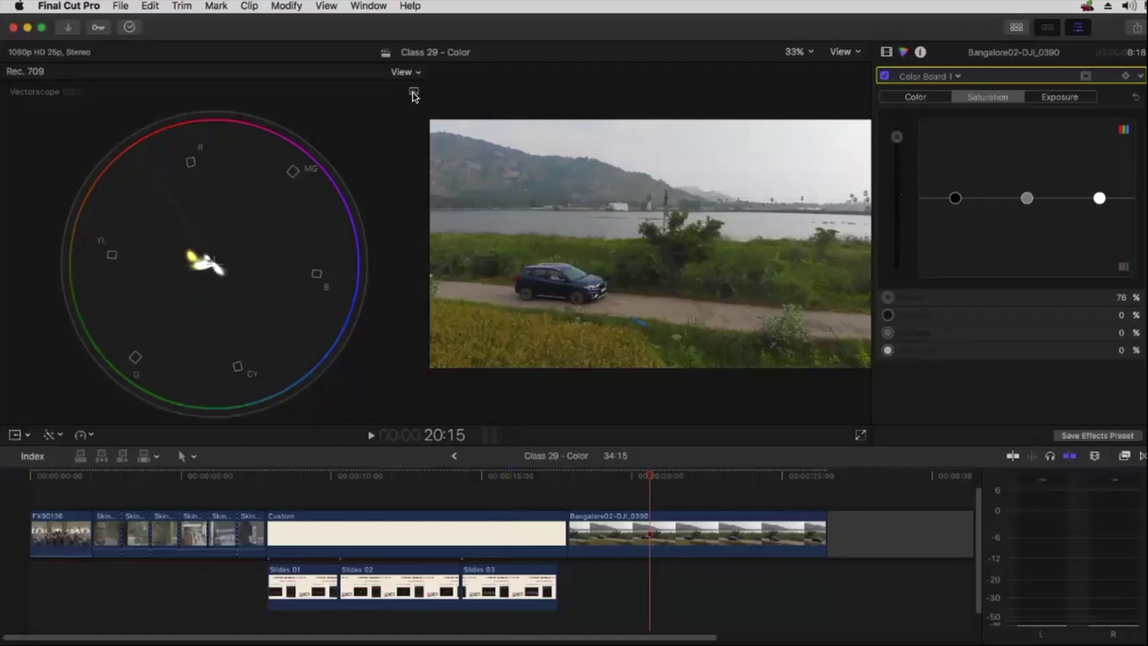
click(413, 92)
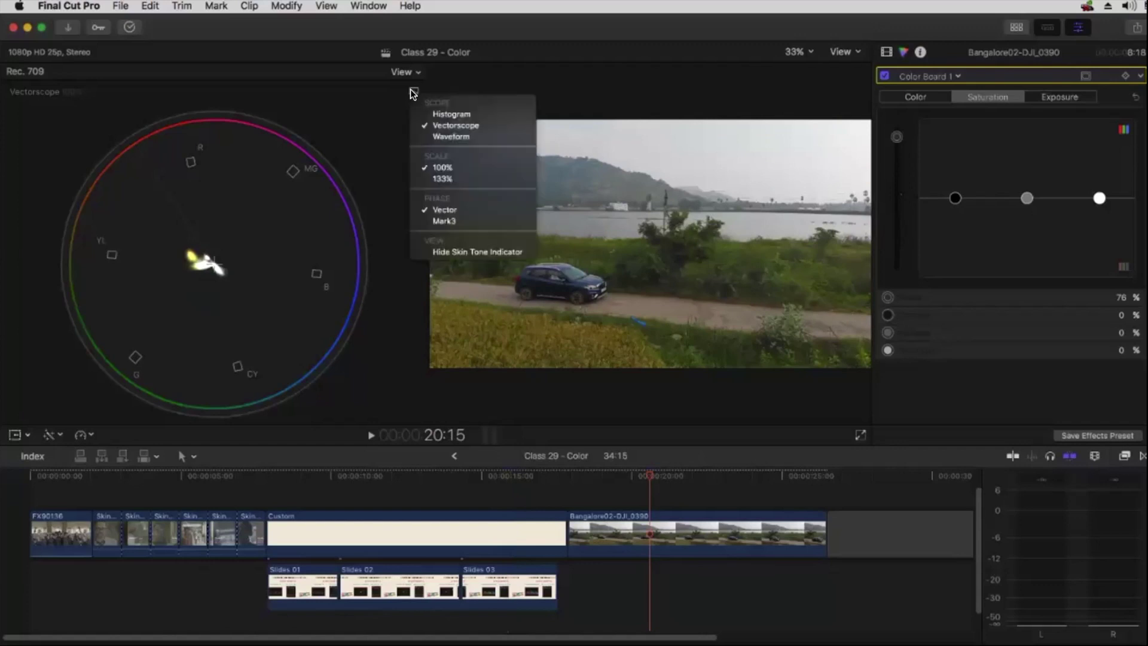
click(442, 138)
click(412, 93)
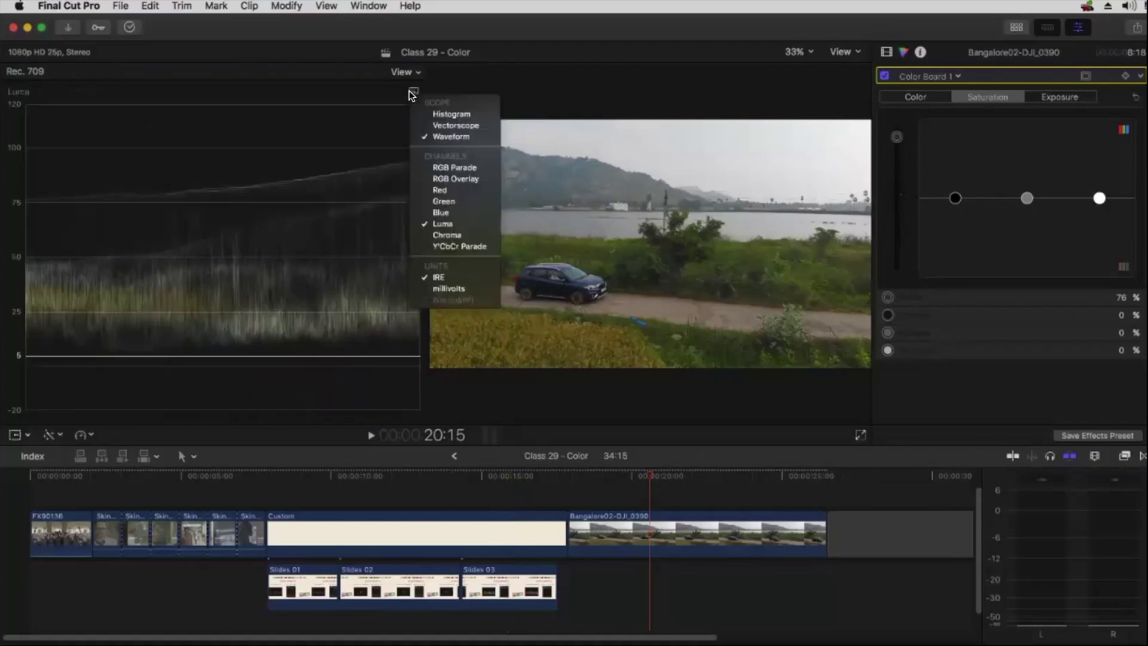
click(429, 167)
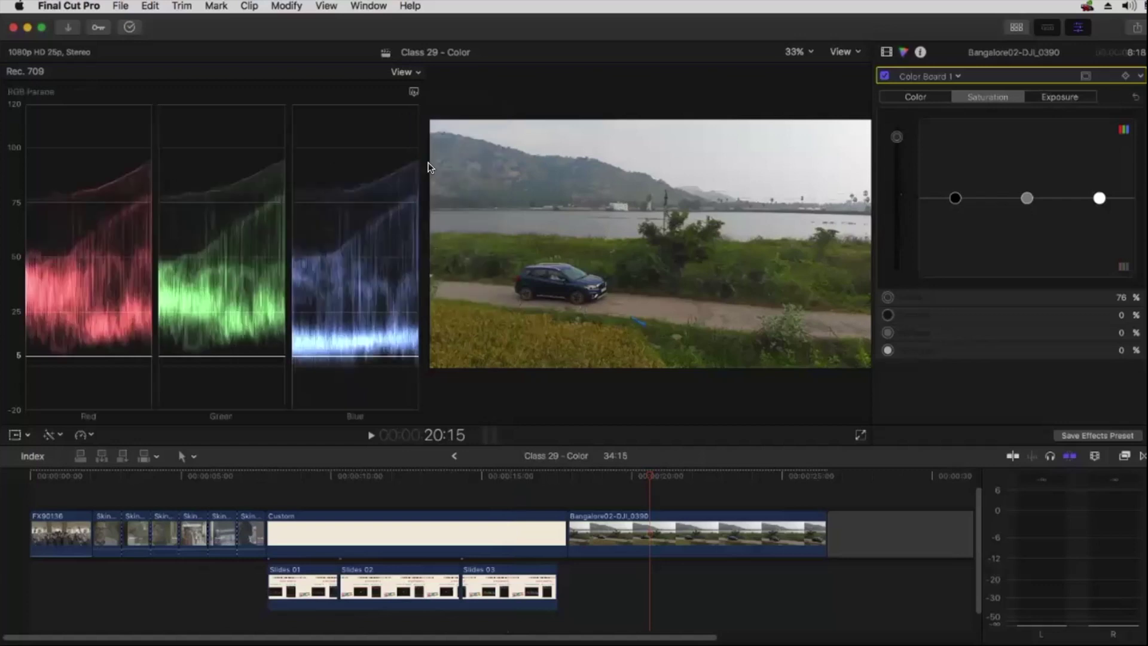
Add a Color Curves correction to the drone clip and view its red, green and blue curves one at a time.
click(933, 75)
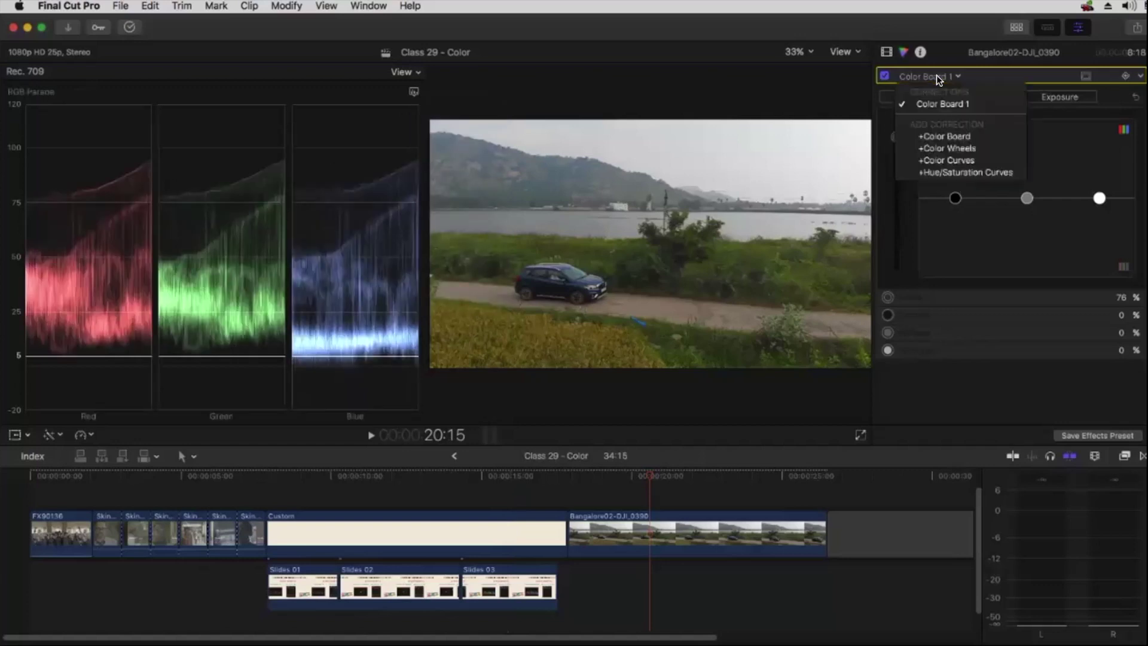
click(943, 160)
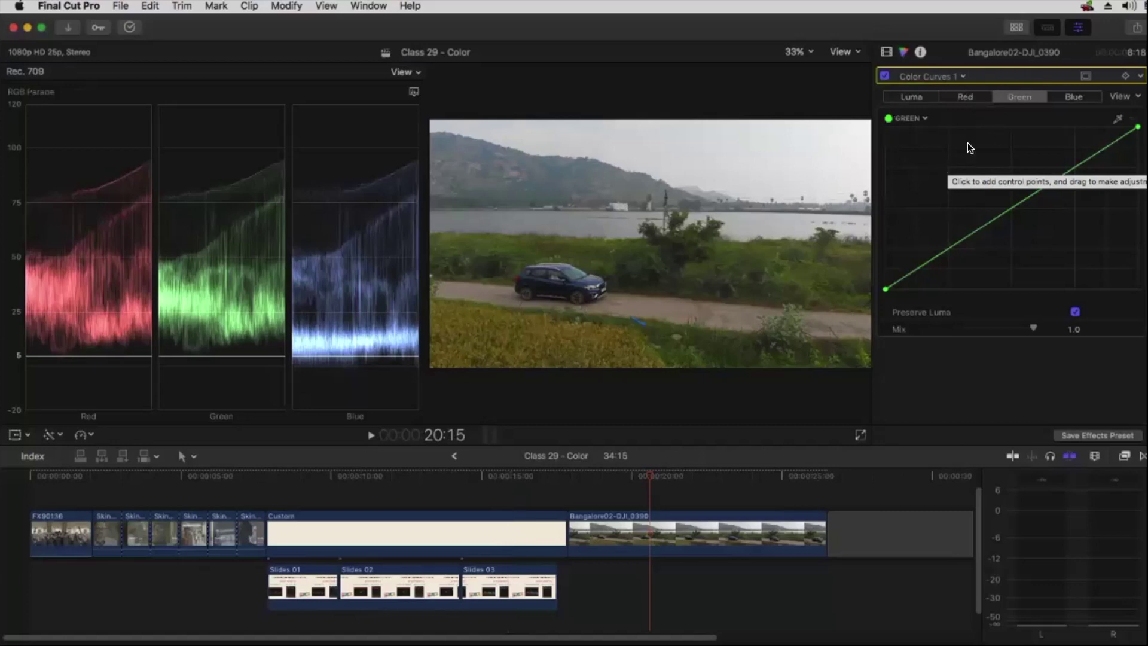
click(960, 98)
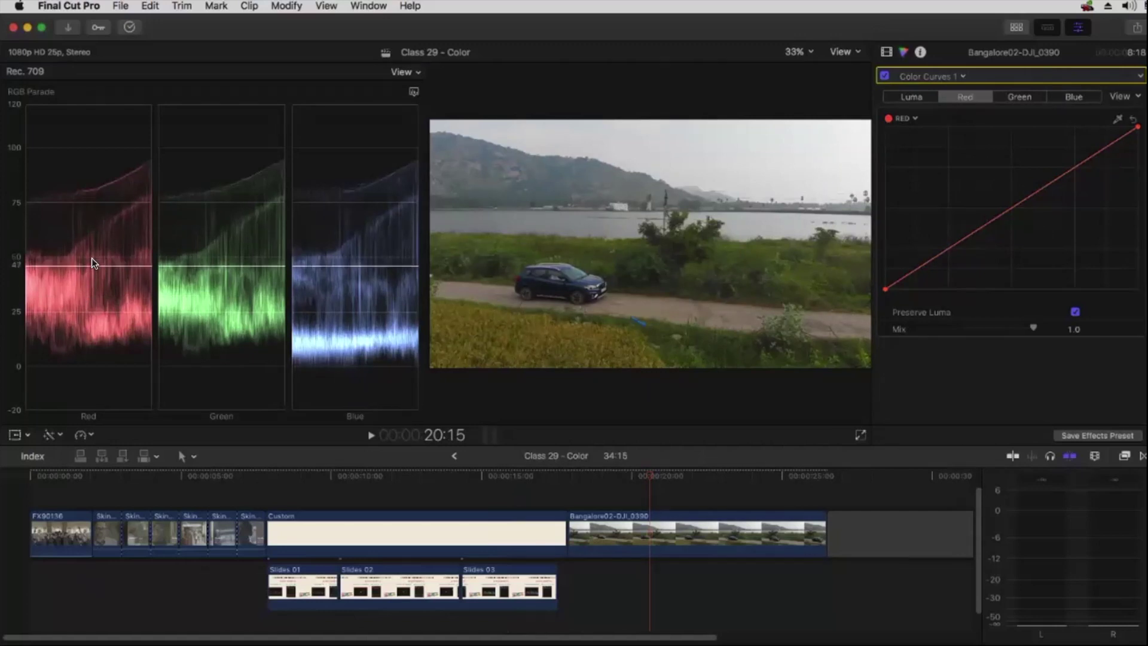
click(1019, 97)
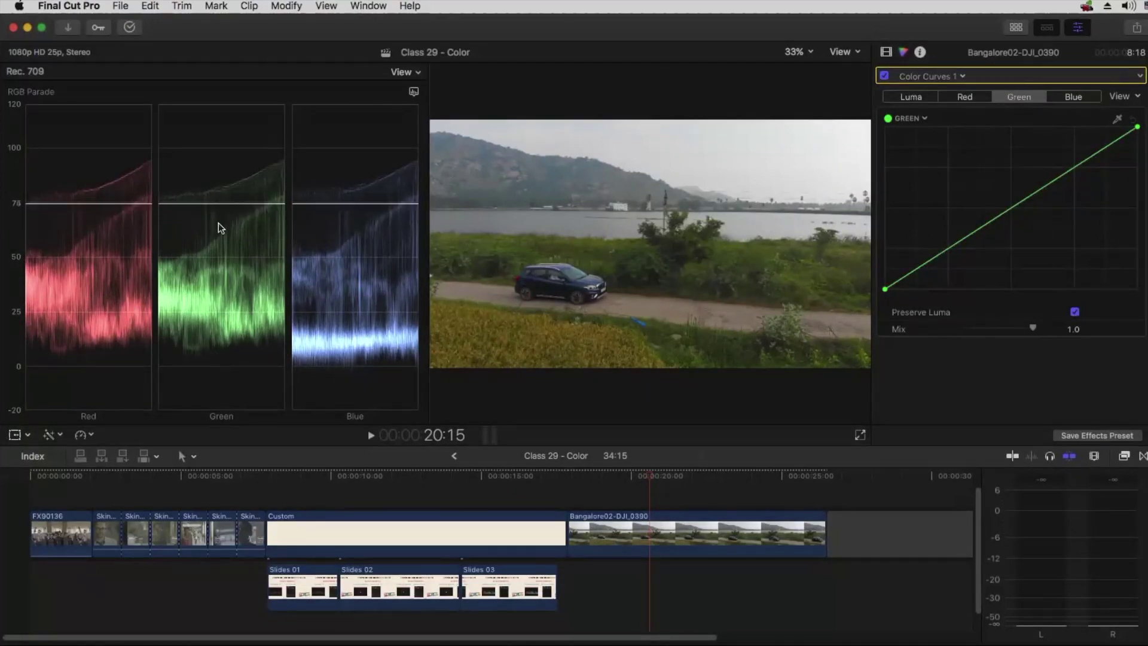
click(1073, 96)
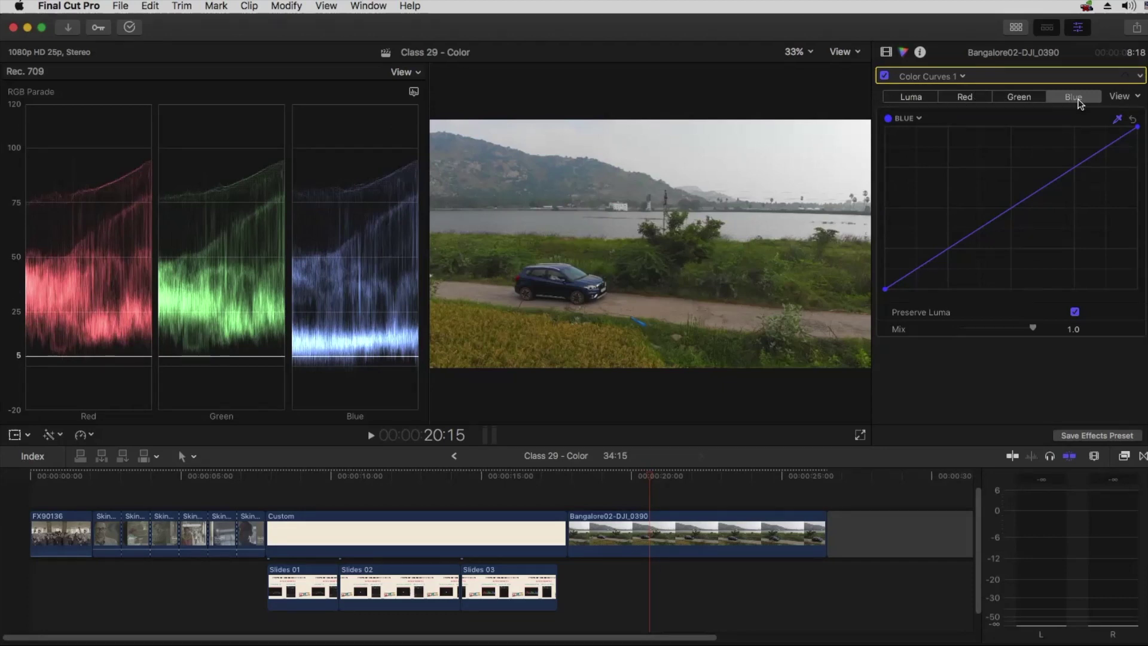
Display all the color curves together and look through the luma, red, green and blue graphs.
click(1138, 99)
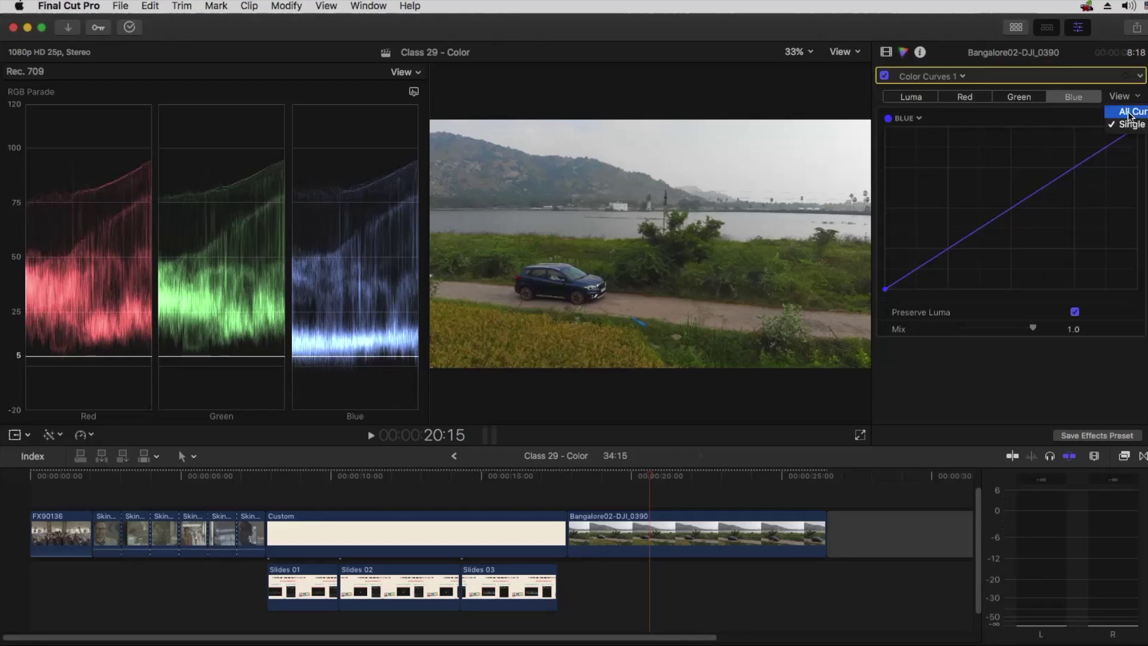
click(1129, 113)
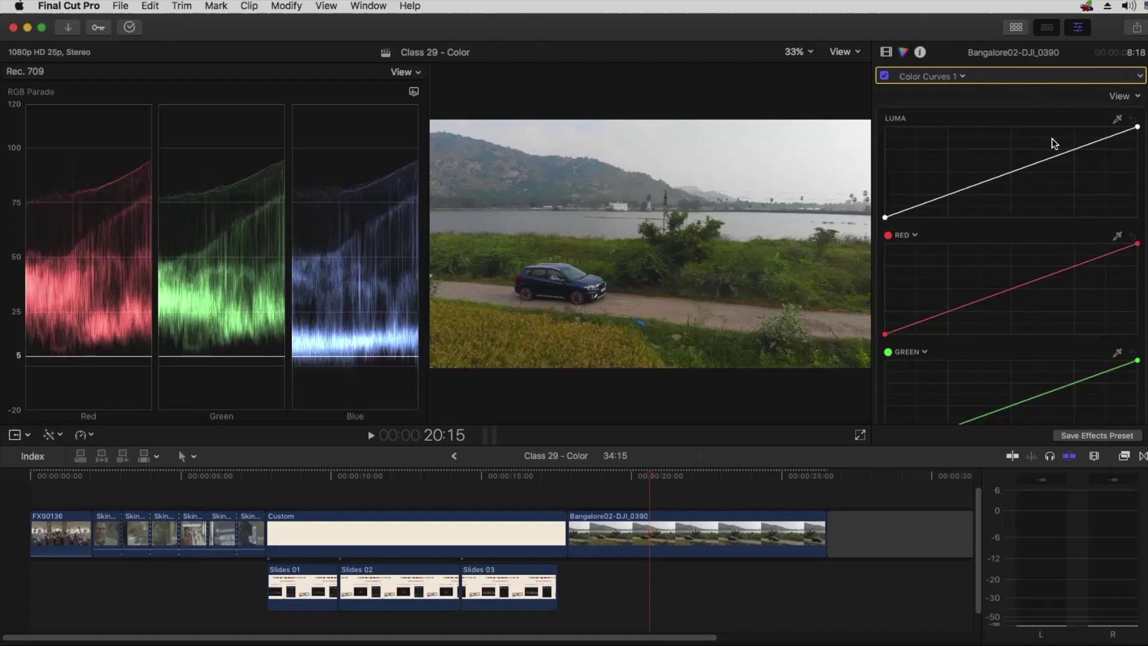
scroll(1059, 149, down, 5)
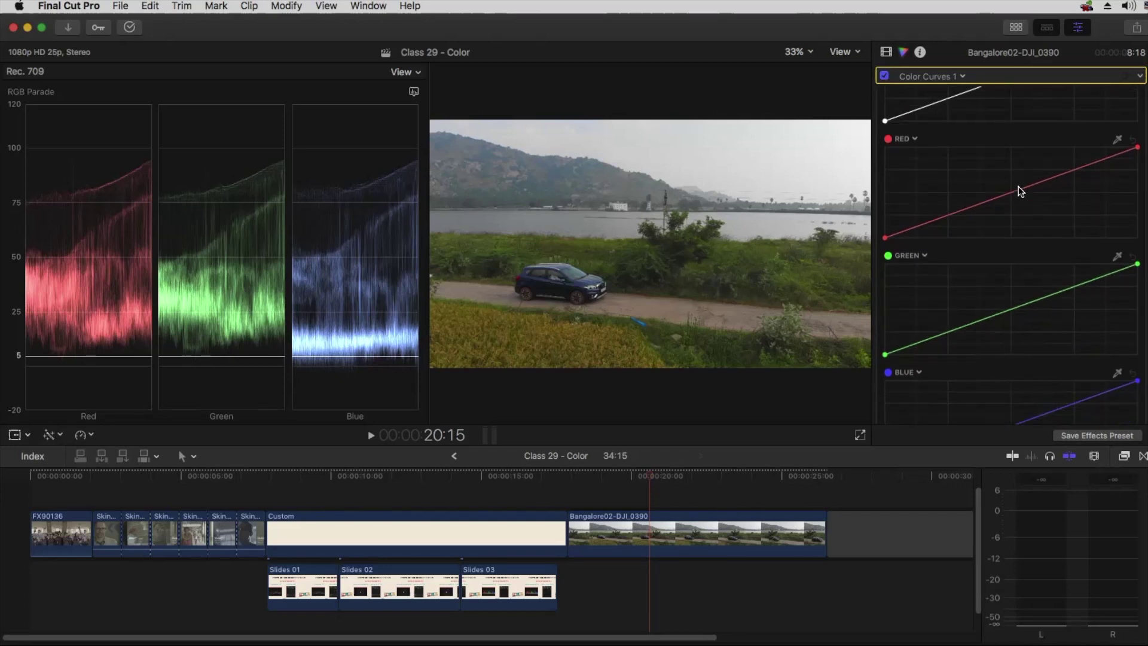
scroll(1011, 246, down, 3)
scroll(1013, 248, up, 6)
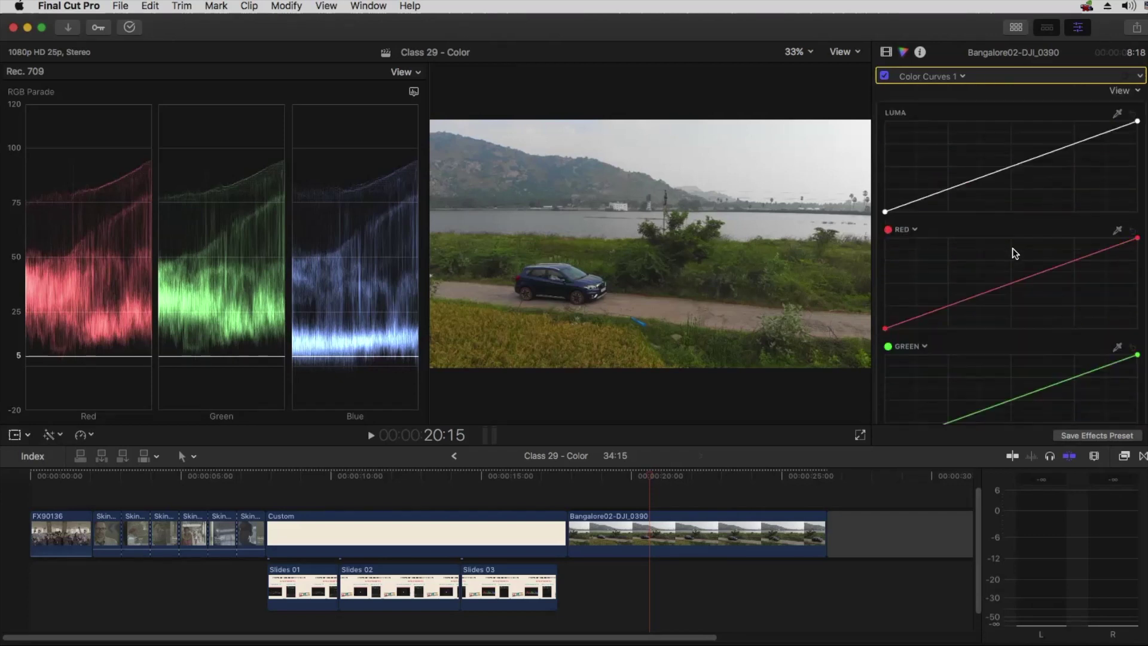
scroll(1003, 182, up, 1)
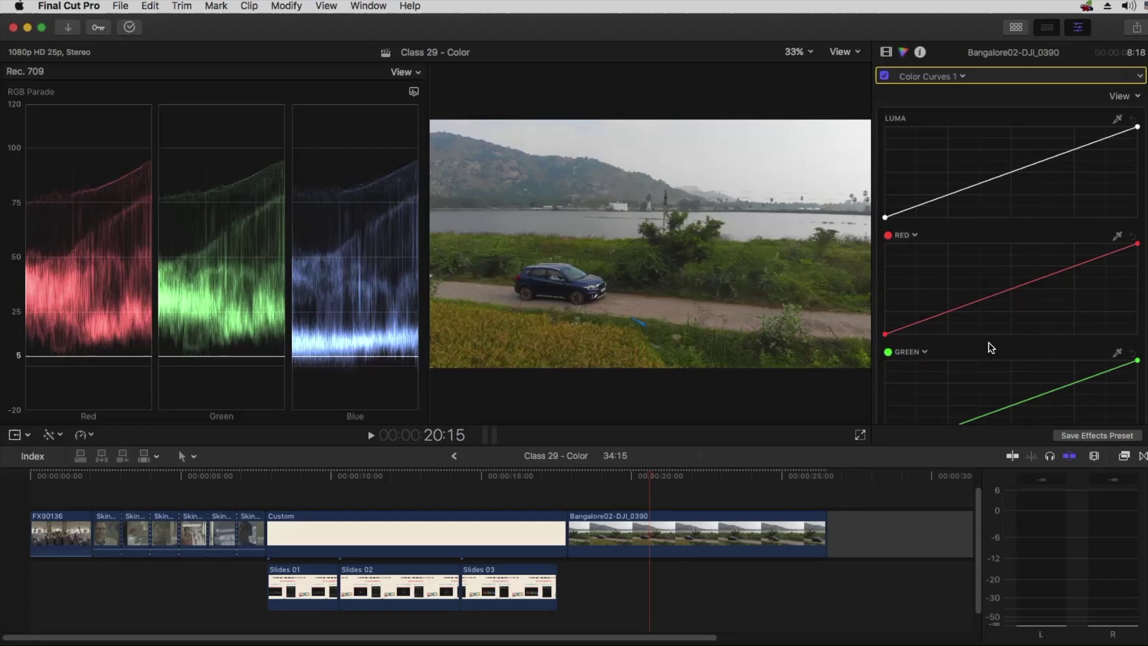
View all four color curves in a full-height inspector, and return to the normal height with single-curve view.
mouse_move(1028, 74)
double_click(1074, 54)
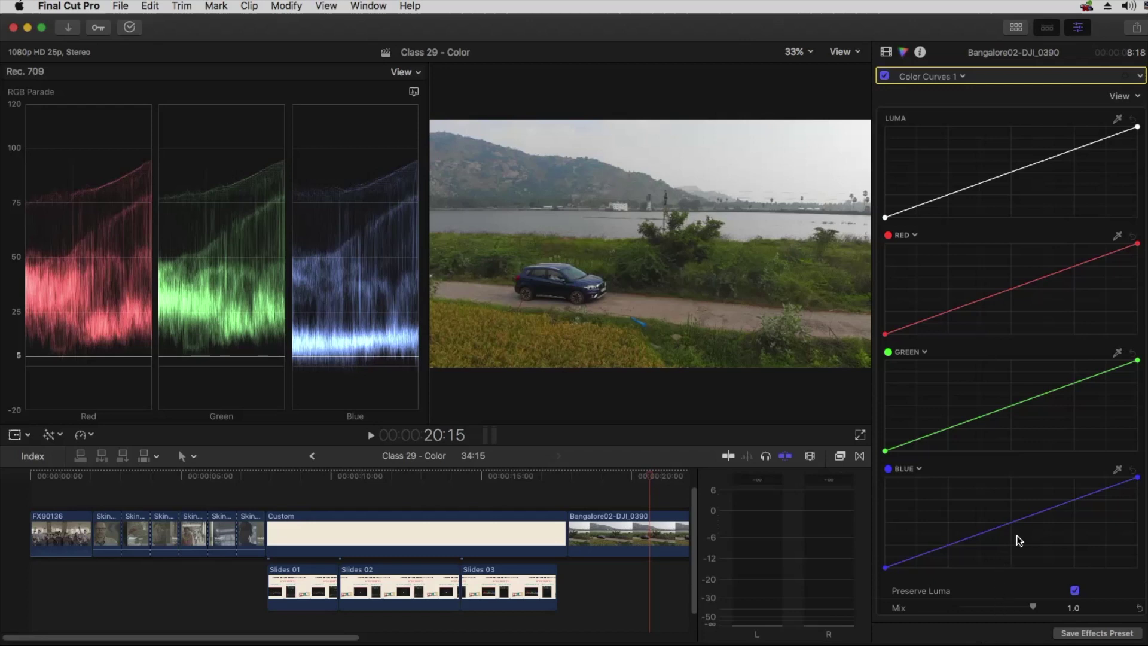
scroll(1003, 190, down, 1)
scroll(988, 538, down, 1)
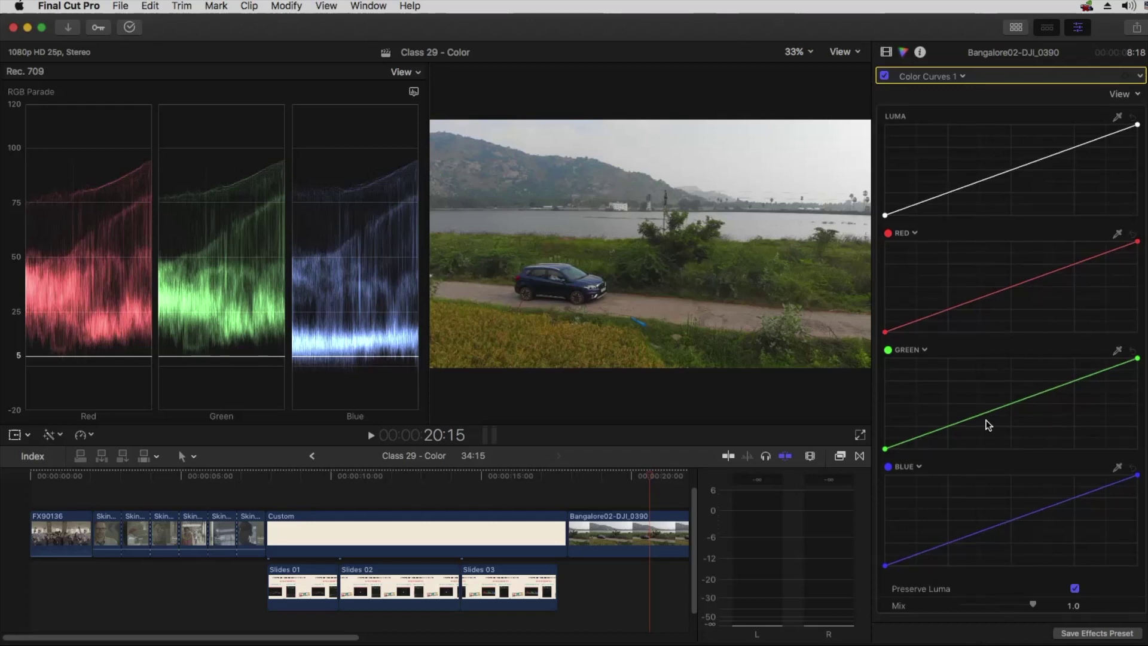
double_click(1071, 55)
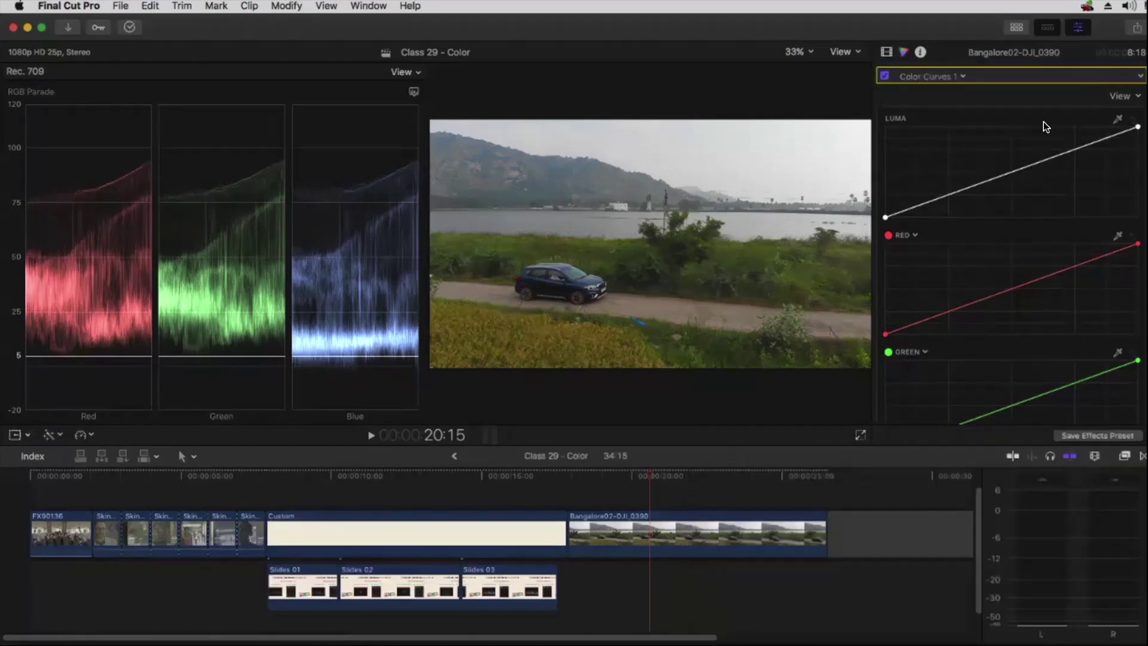
click(1119, 96)
click(1120, 125)
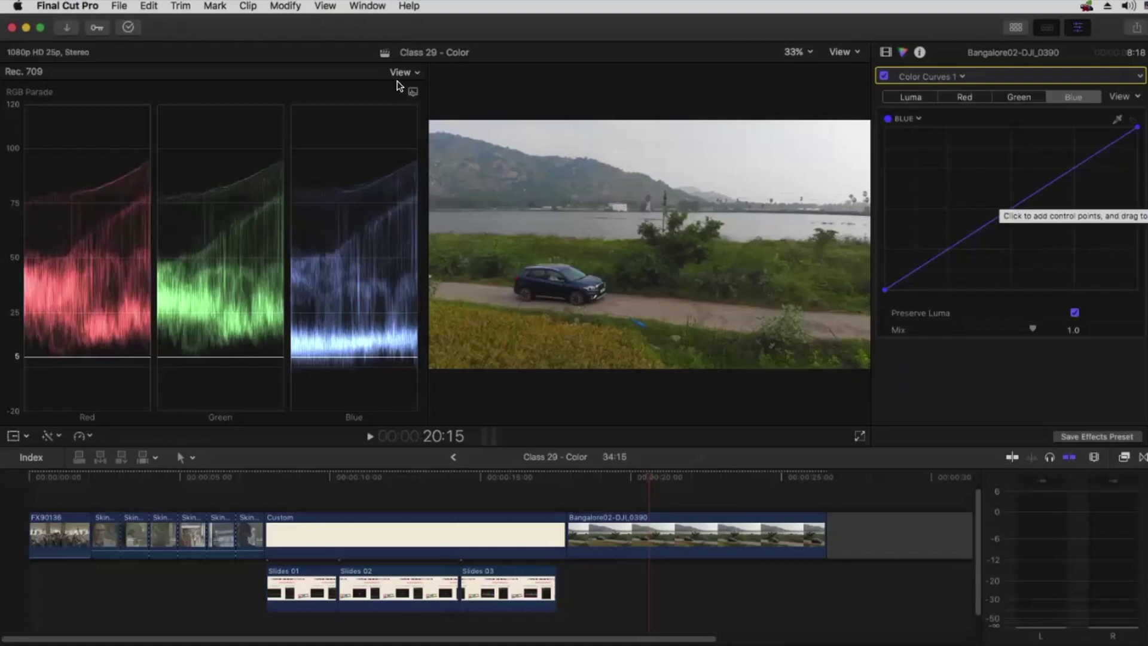
Examine the drone clip's Luma waveform, and return the scope to RGB Parade.
click(413, 90)
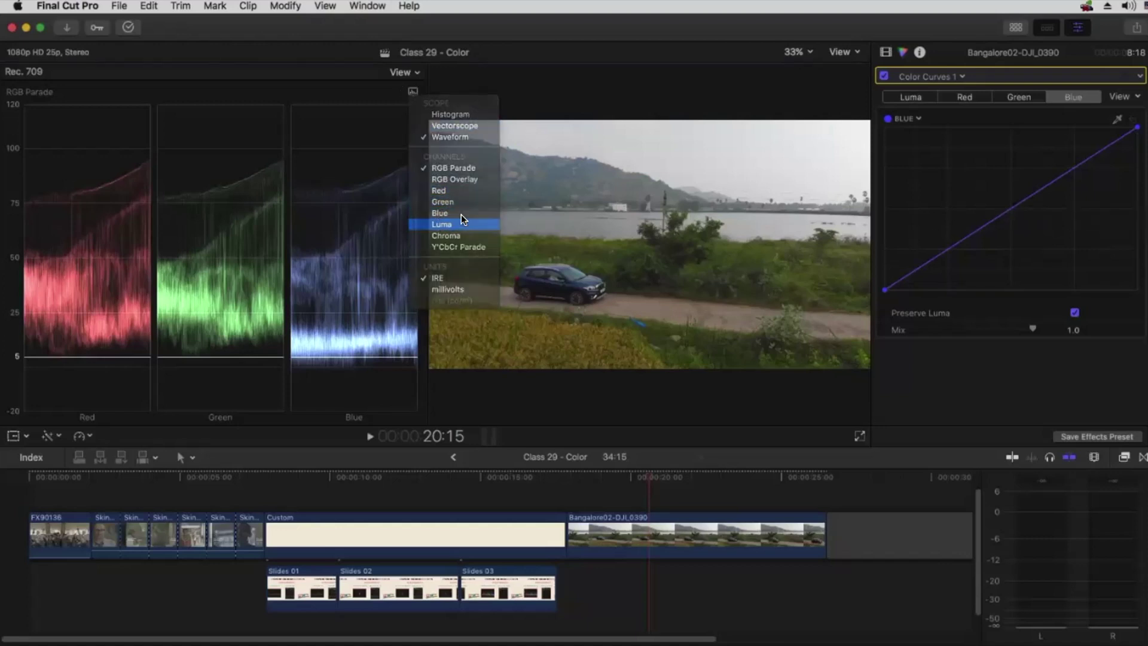
click(443, 224)
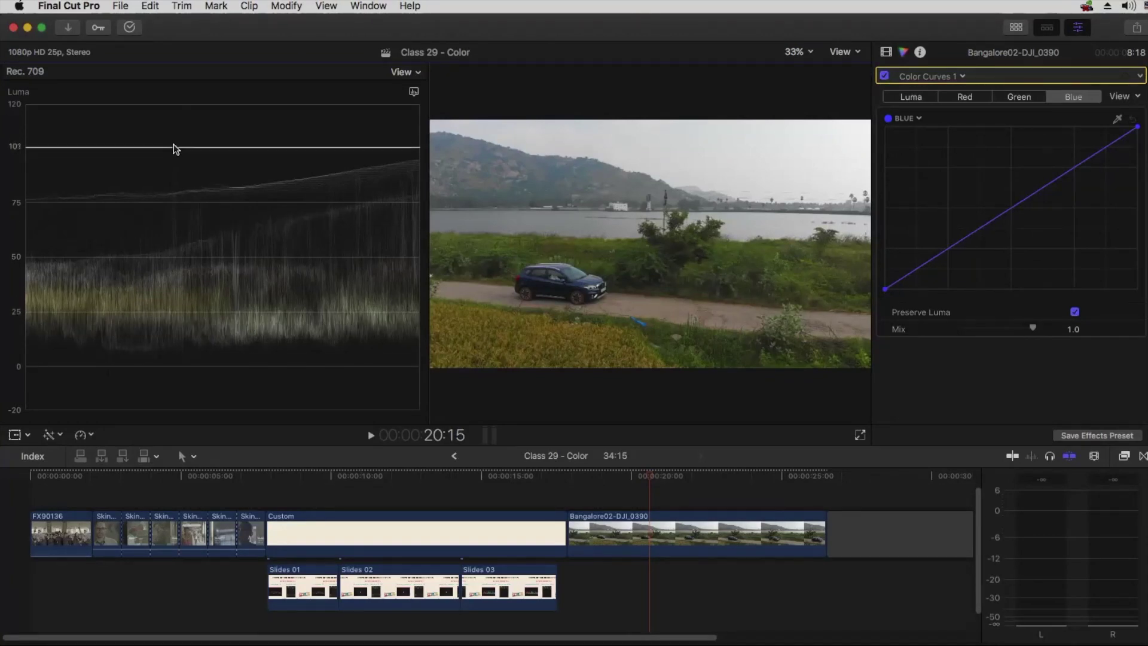
click(414, 90)
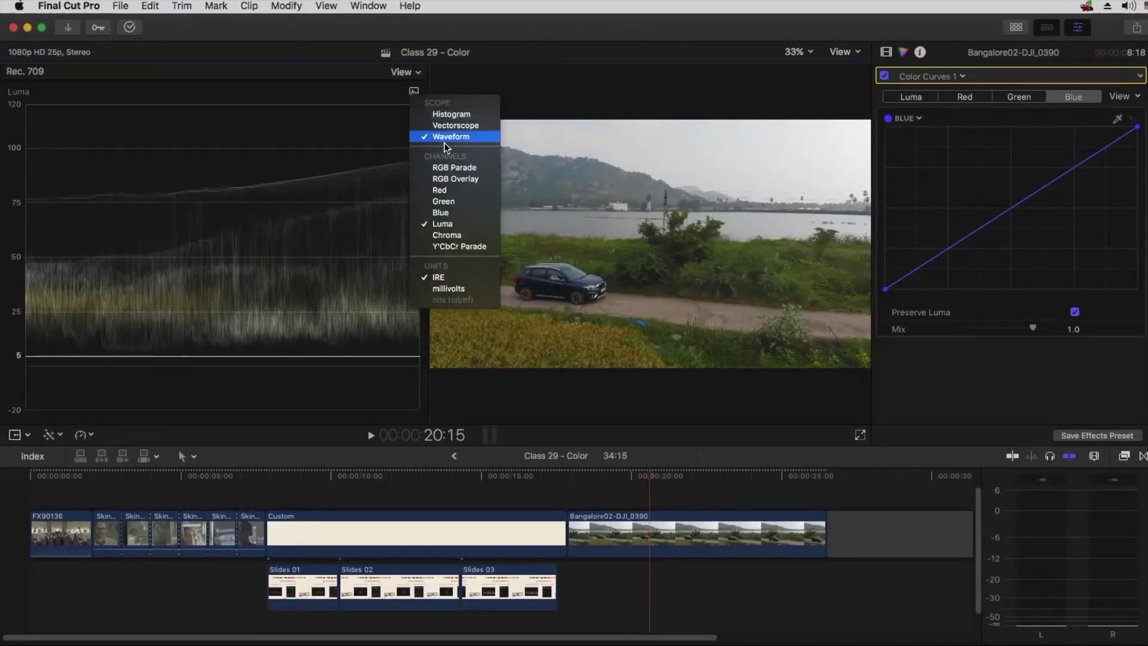
click(449, 169)
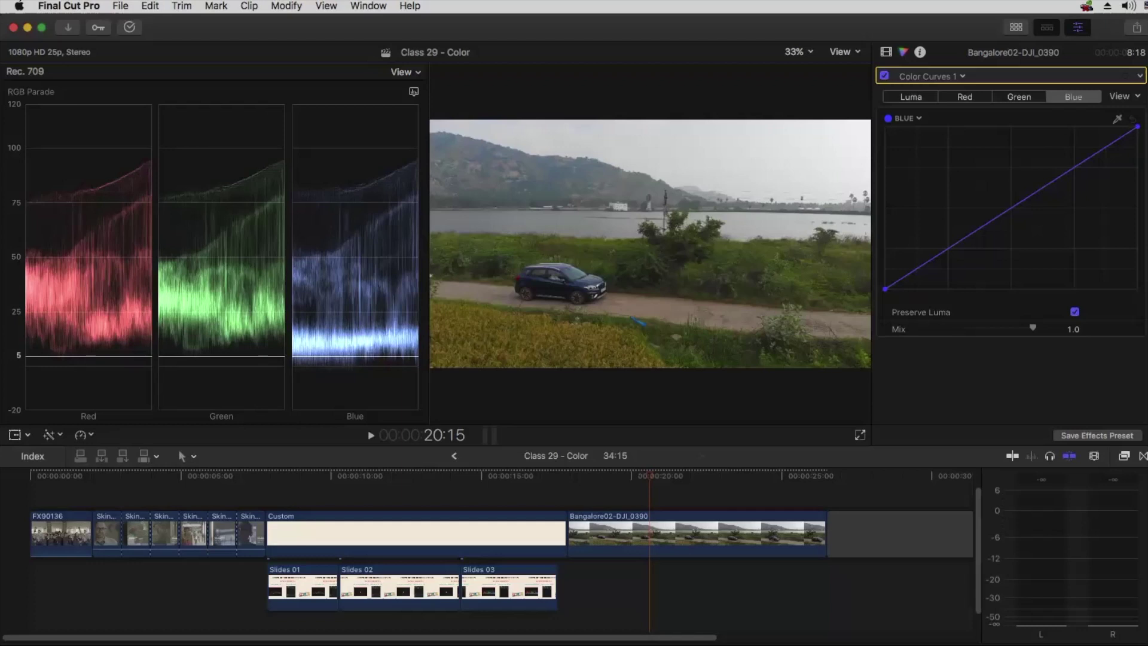
Try shifting the highlight and shadow endpoints of the drone clip's blue curve, restoring the straight curve after each change.
drag(1137, 126, 1137, 161)
key(super+z)
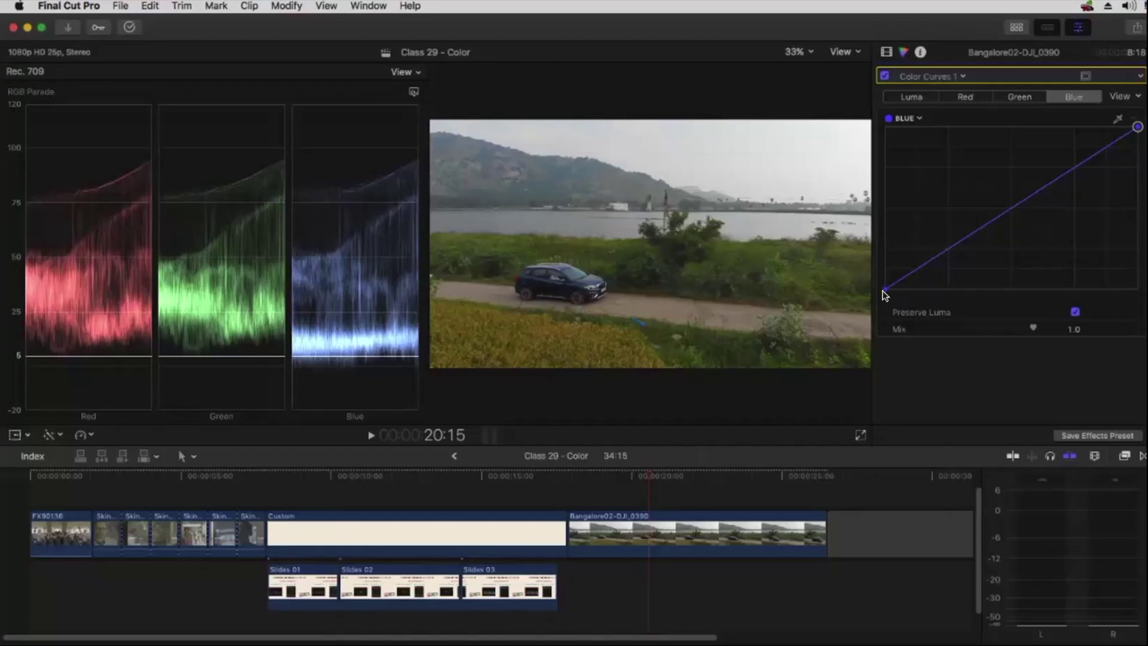
drag(884, 290, 926, 290)
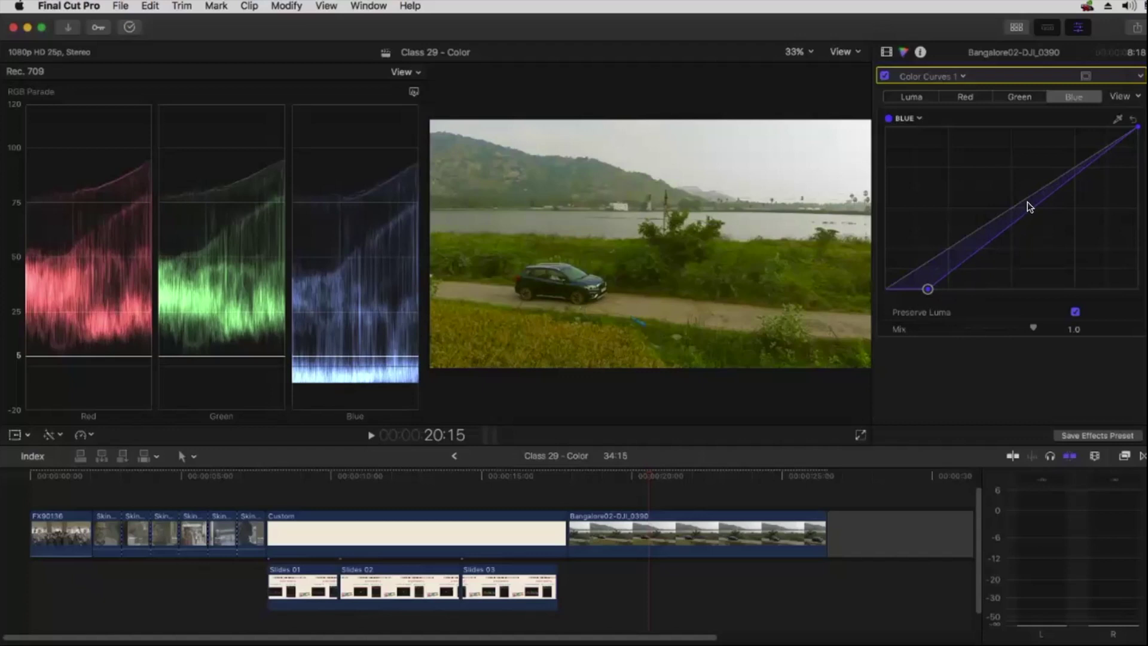
click(1133, 119)
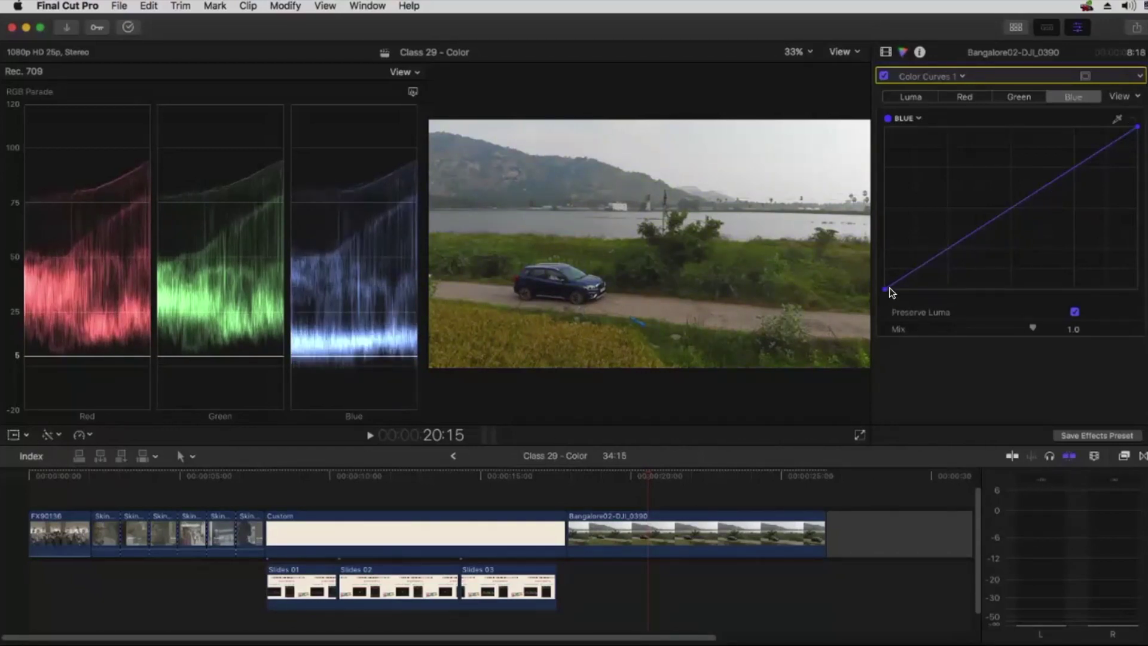
drag(885, 289, 885, 251)
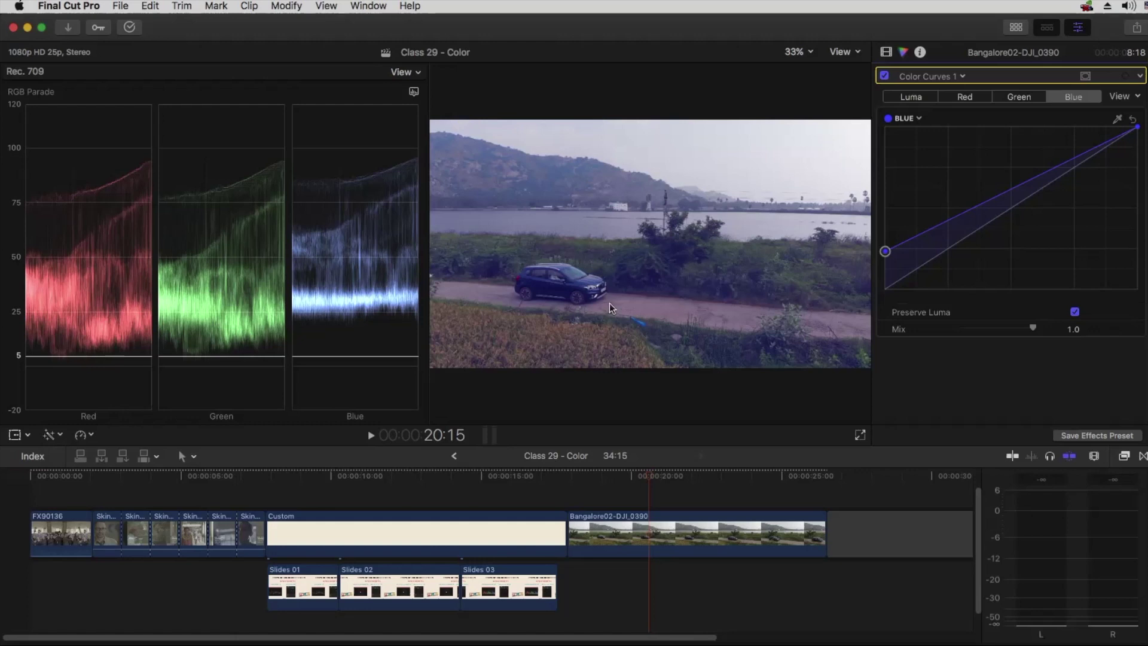
click(1132, 120)
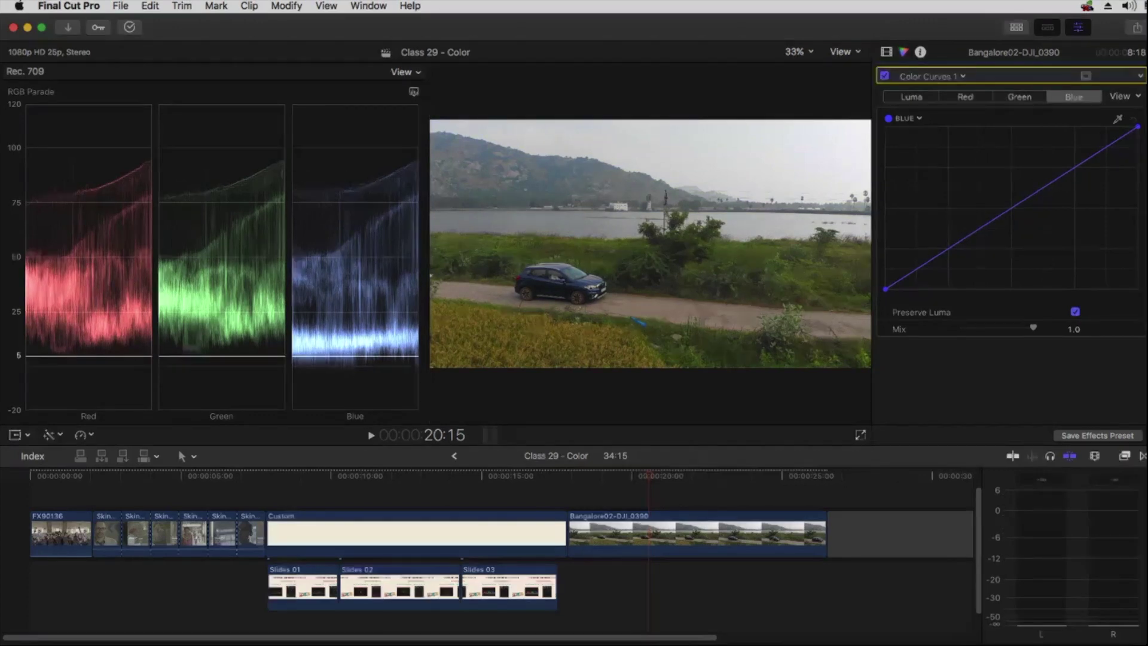
drag(1137, 127, 1084, 126)
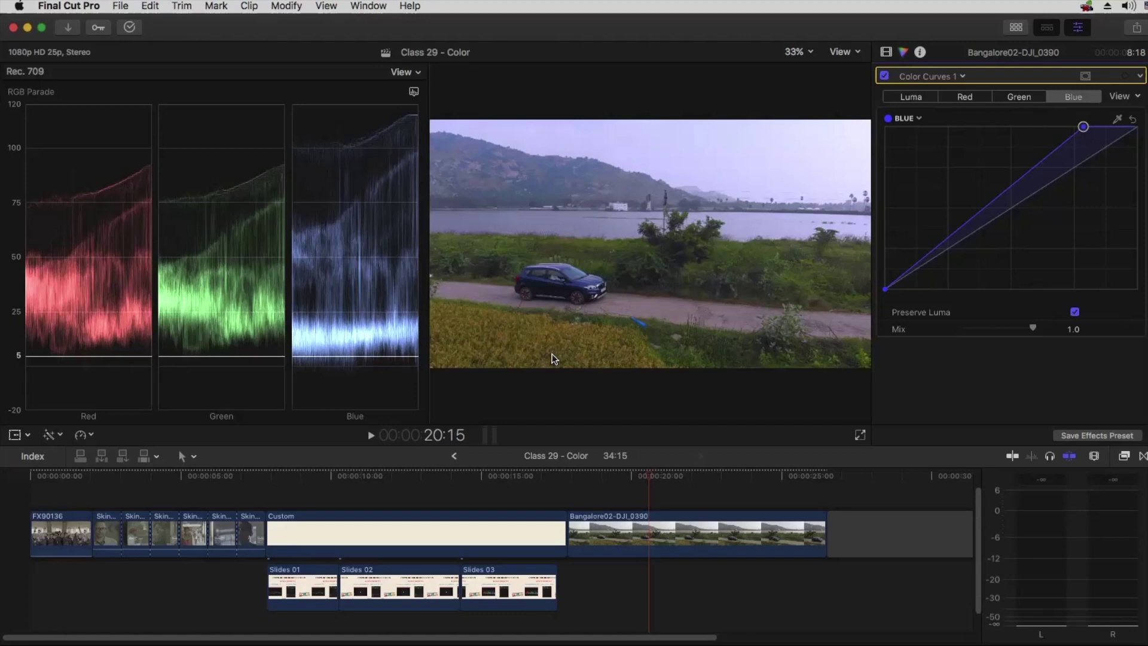
click(1132, 119)
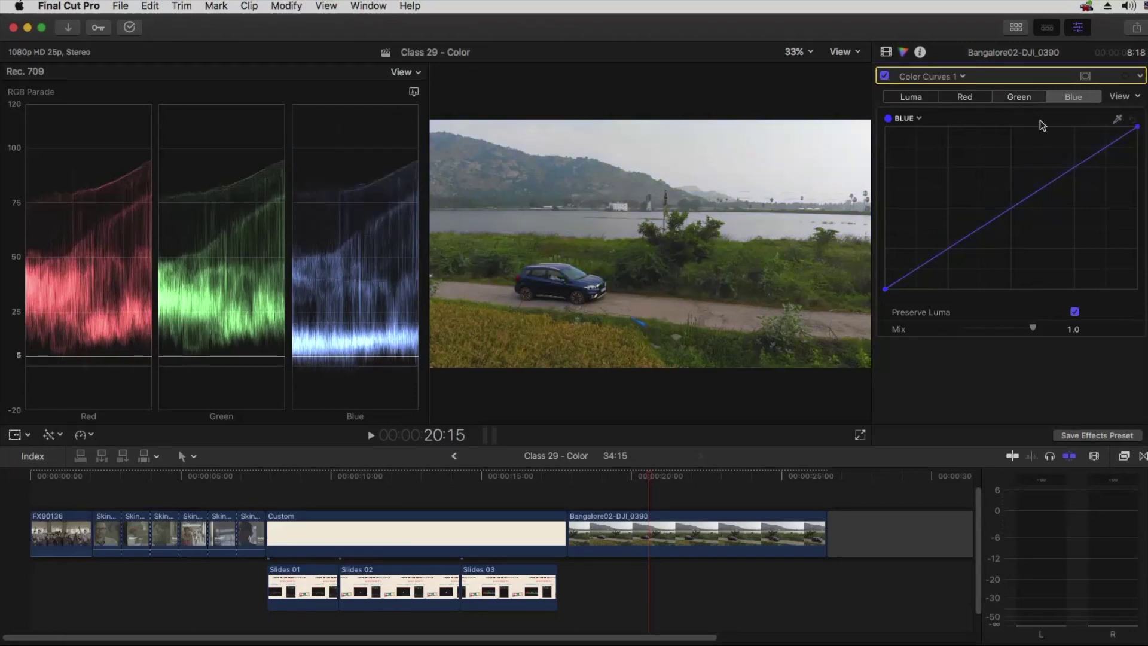
Try raising the highlights and lowering the shadows of the drone clip's green curve, and reset the curve.
click(1018, 96)
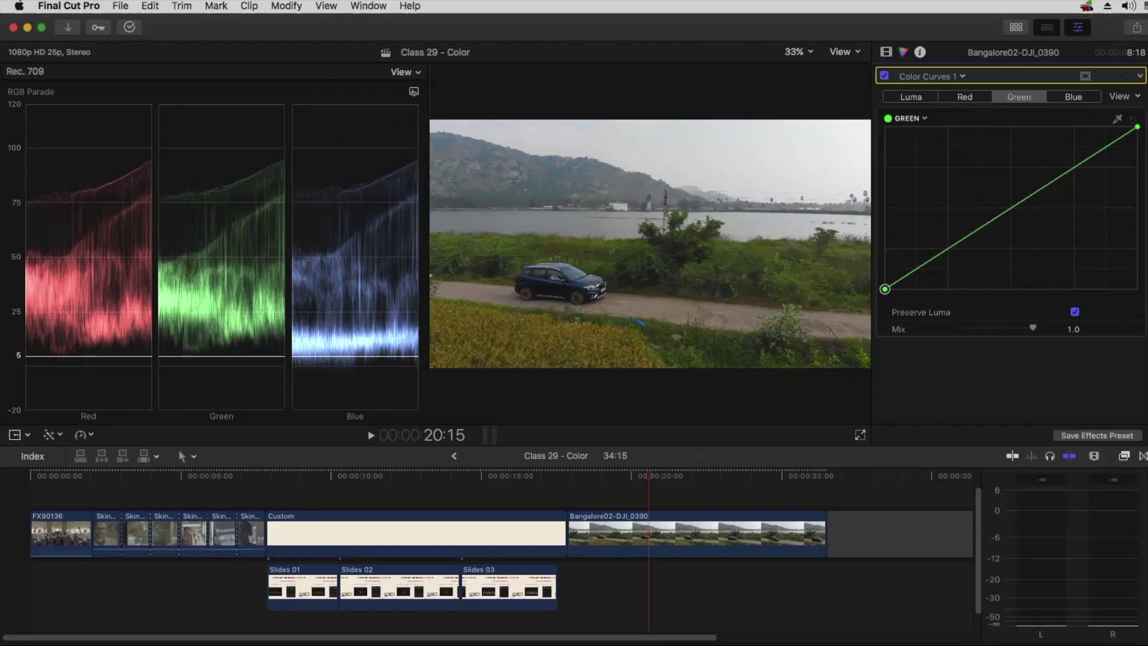
drag(1072, 169, 1072, 127)
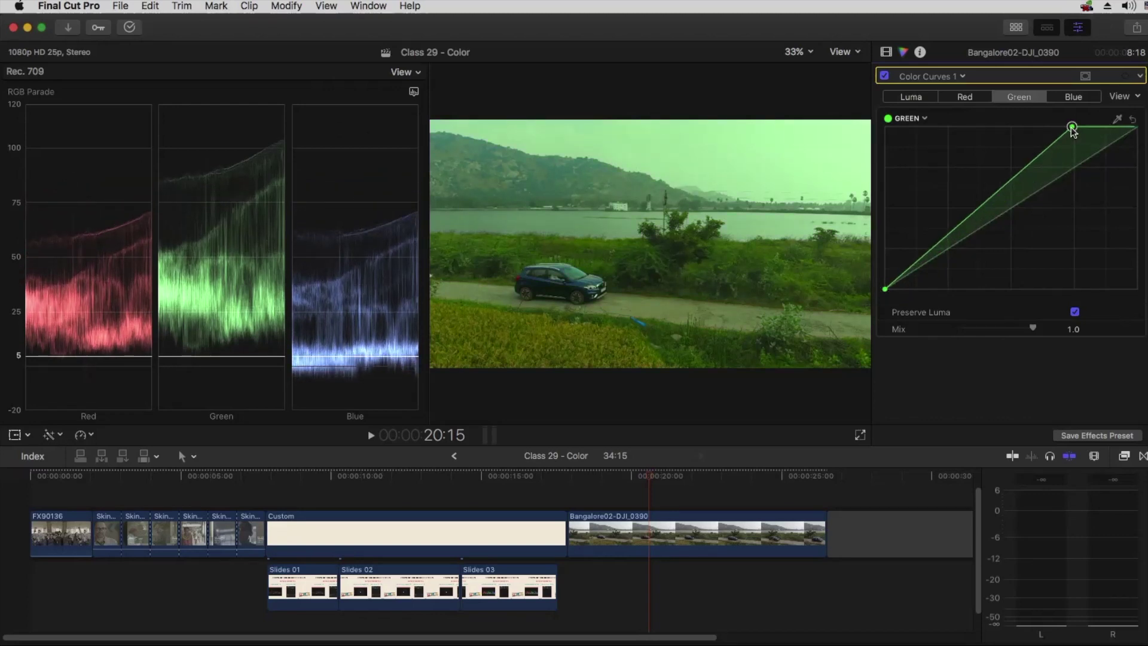
drag(1071, 127, 1137, 127)
drag(885, 290, 916, 288)
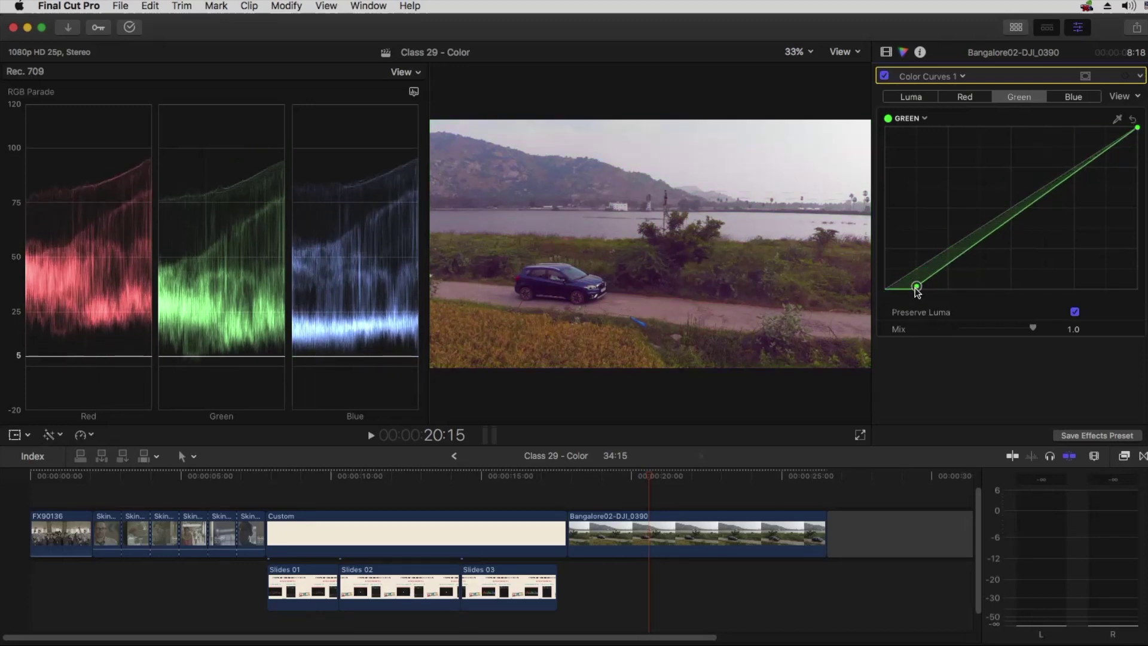
drag(916, 288, 886, 291)
click(1133, 119)
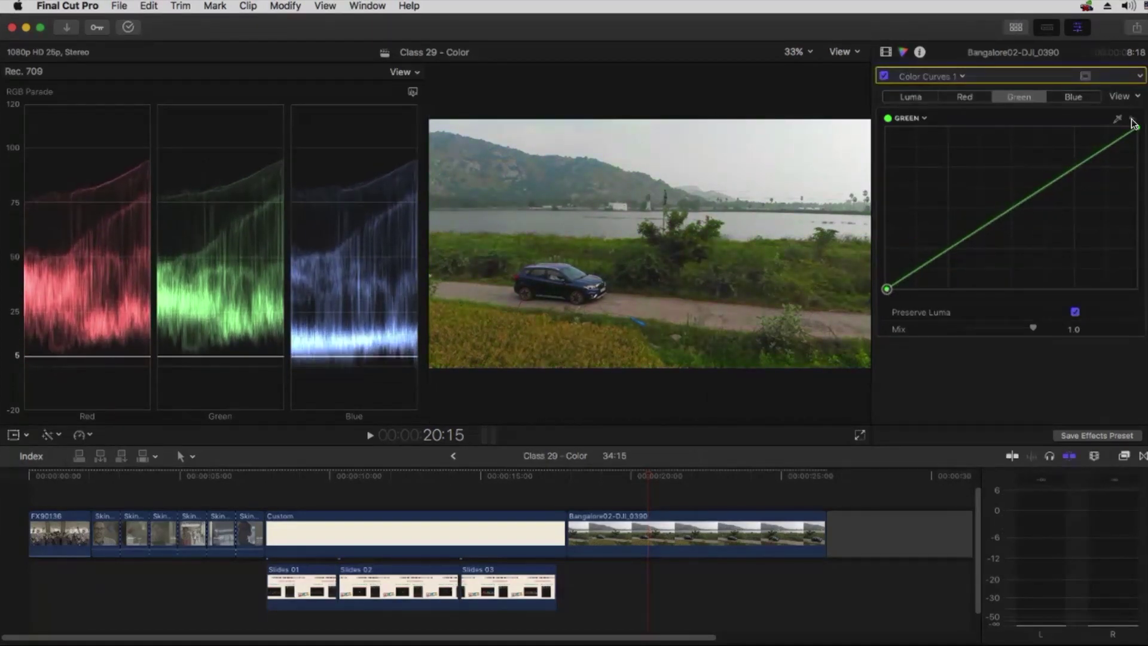
Try shifting the highlight and shadow endpoints of the red curve against the RGB Parade and the Vectorscope, restoring the straight curve each time.
click(964, 97)
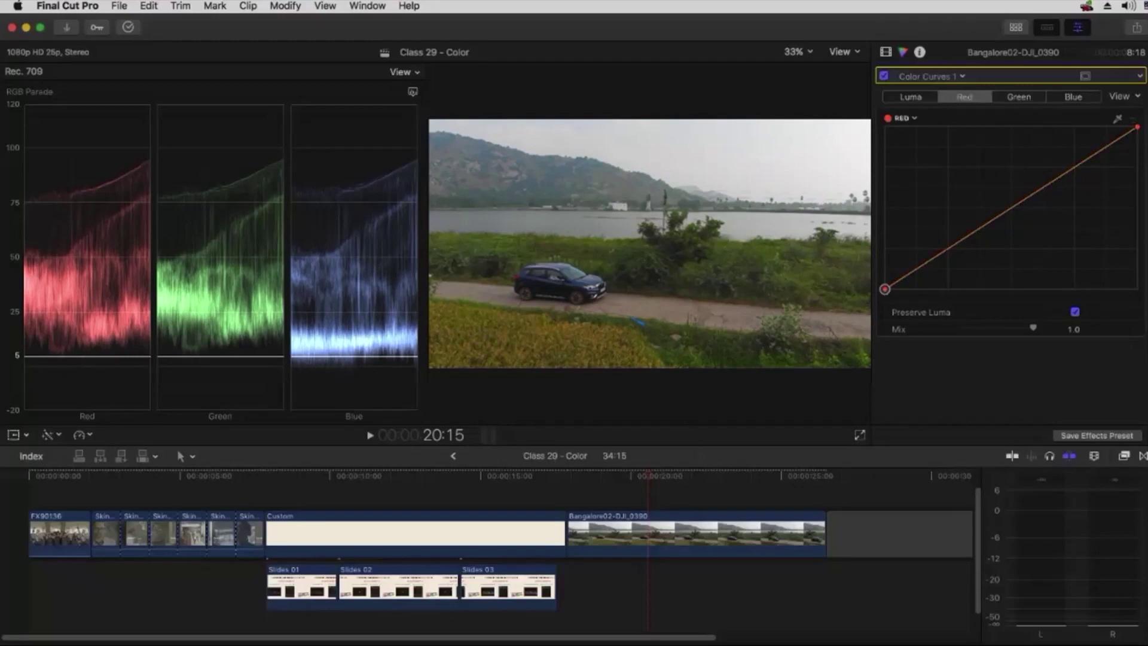
mouse_move(1137, 126)
mouse_down()
mouse_move(1082, 123)
mouse_move(1136, 127)
mouse_up()
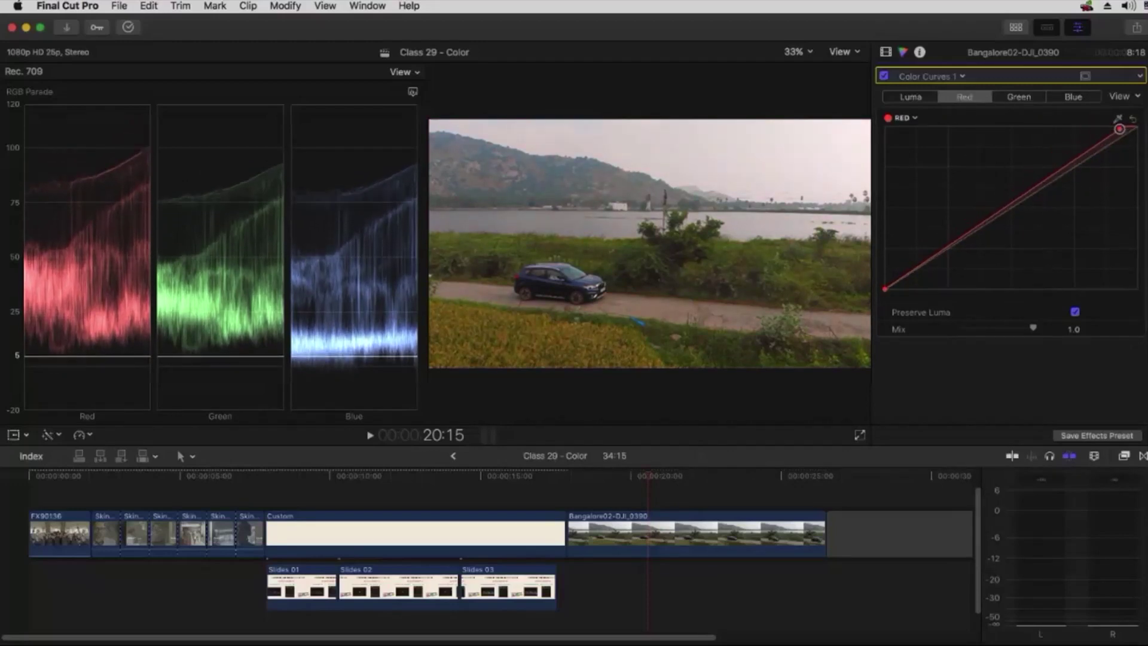
mouse_move(885, 291)
mouse_down()
mouse_move(887, 256)
mouse_move(887, 289)
mouse_up()
mouse_move(1137, 127)
mouse_down()
mouse_move(1136, 177)
mouse_move(1137, 126)
mouse_up()
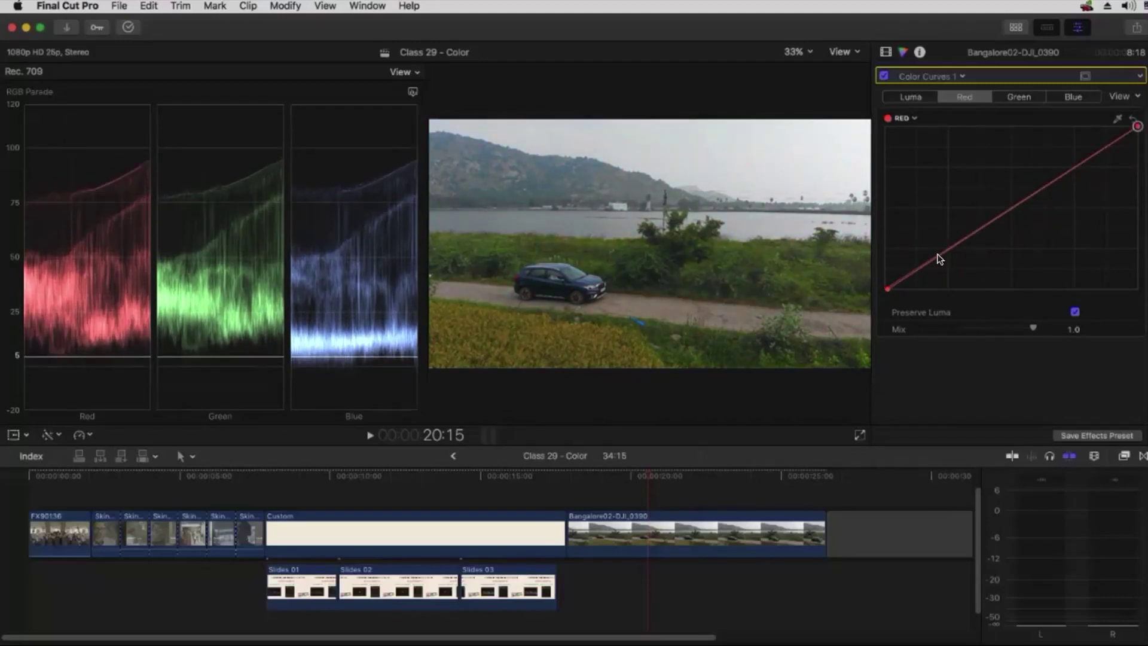
drag(887, 289, 931, 286)
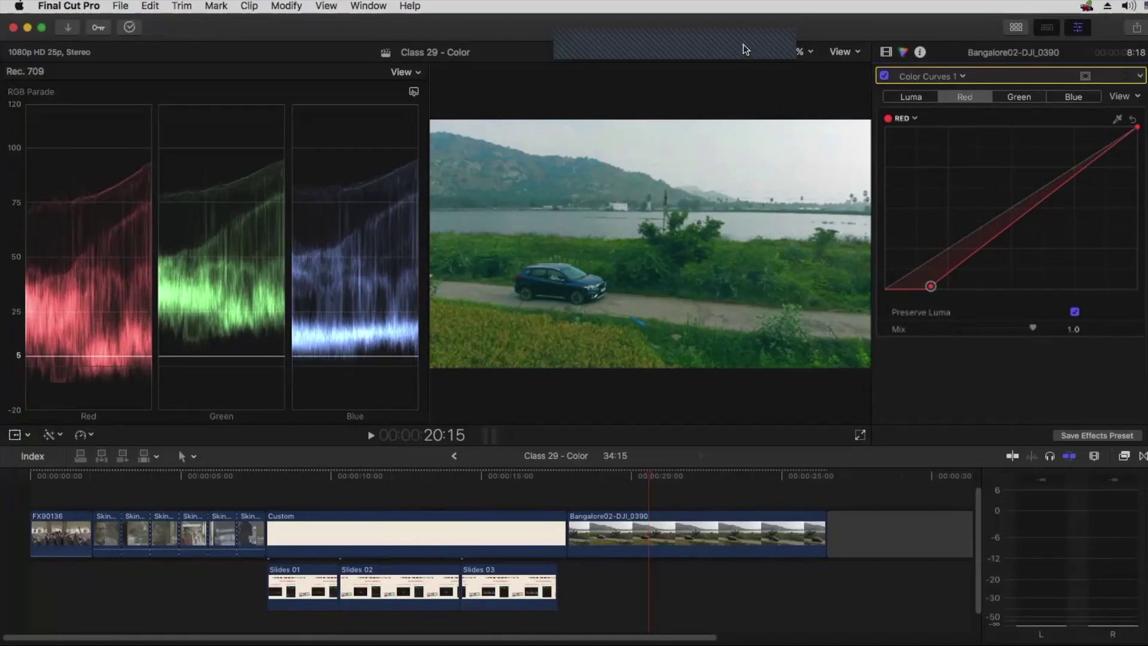
key(super+z)
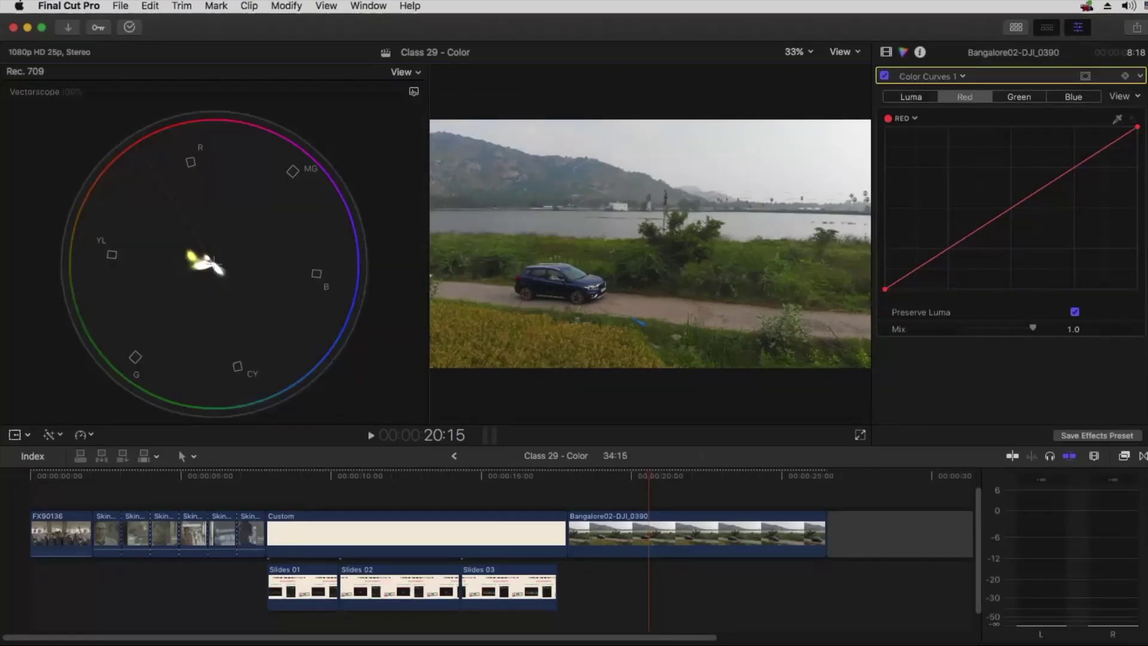
drag(1136, 126, 1135, 167)
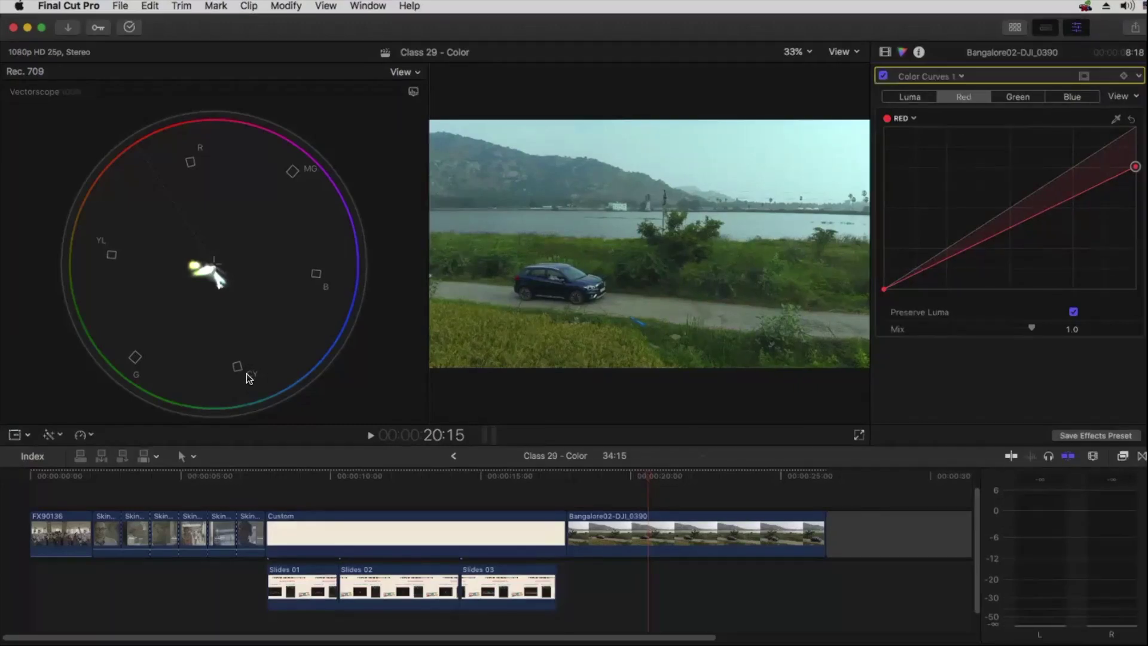
mouse_move(1134, 167)
mouse_down()
mouse_move(1127, 223)
mouse_move(1137, 126)
mouse_up()
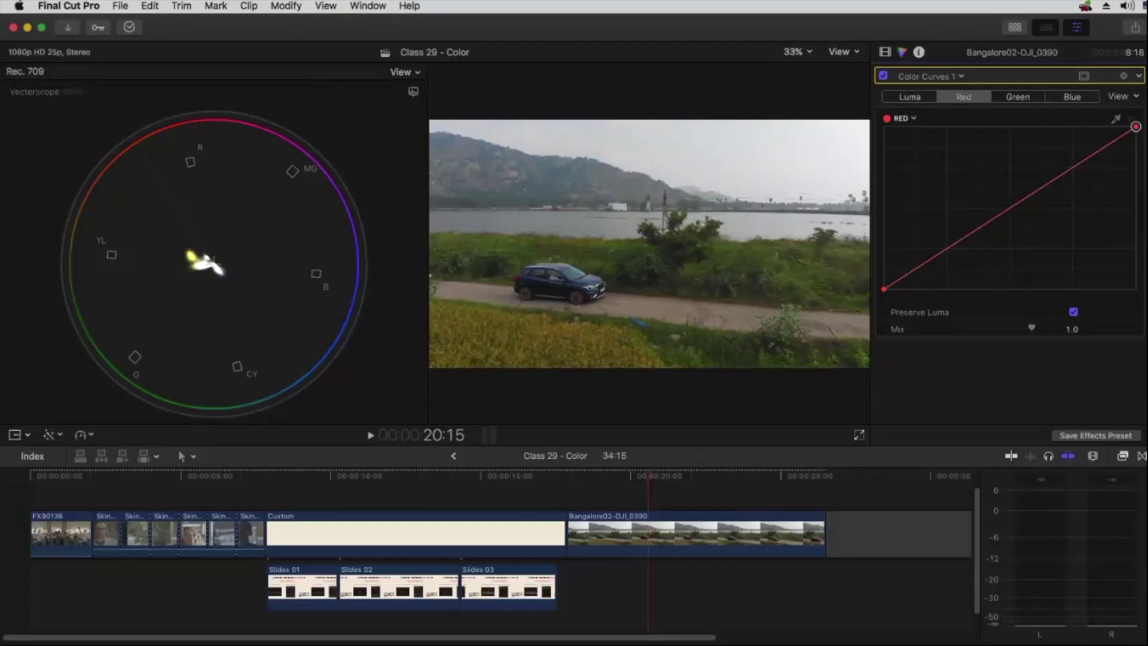
Try lowering the green curve's highlight endpoint and moving its shadow endpoint inward against the Vectorscope, resetting the curve after each change.
click(1023, 97)
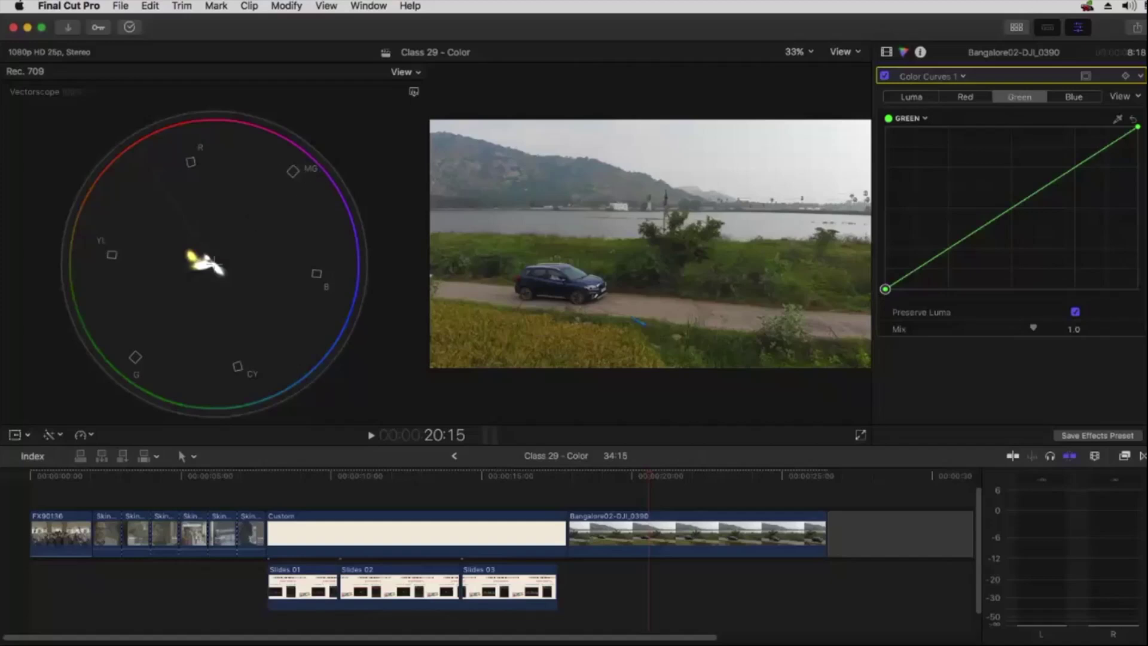
drag(1137, 127, 1137, 190)
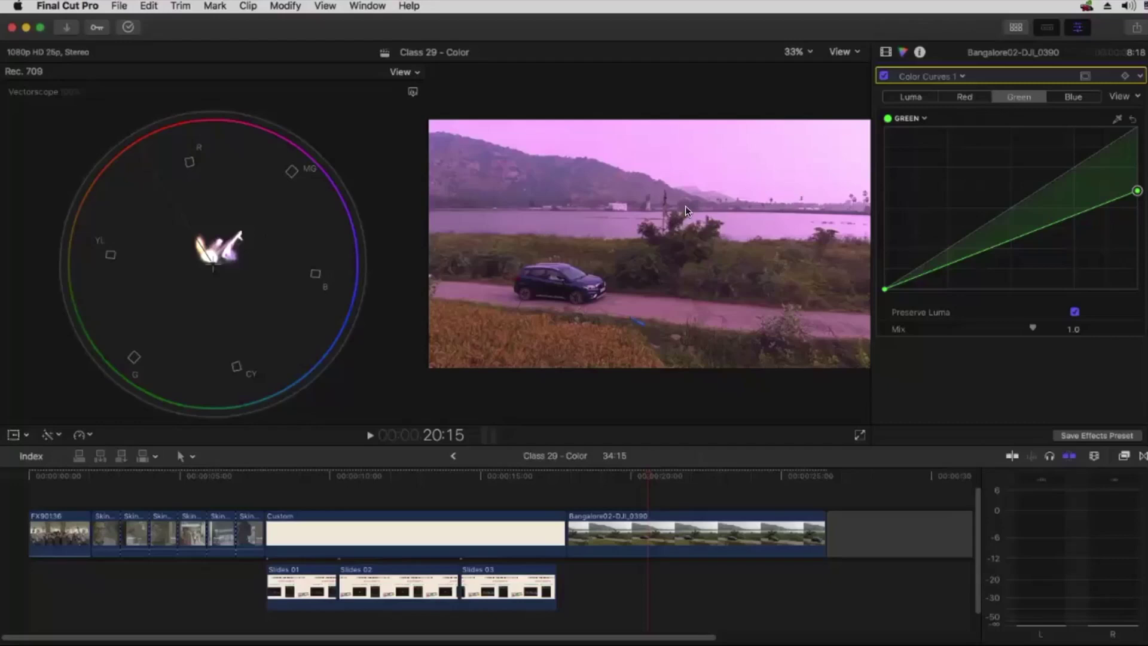
click(1132, 119)
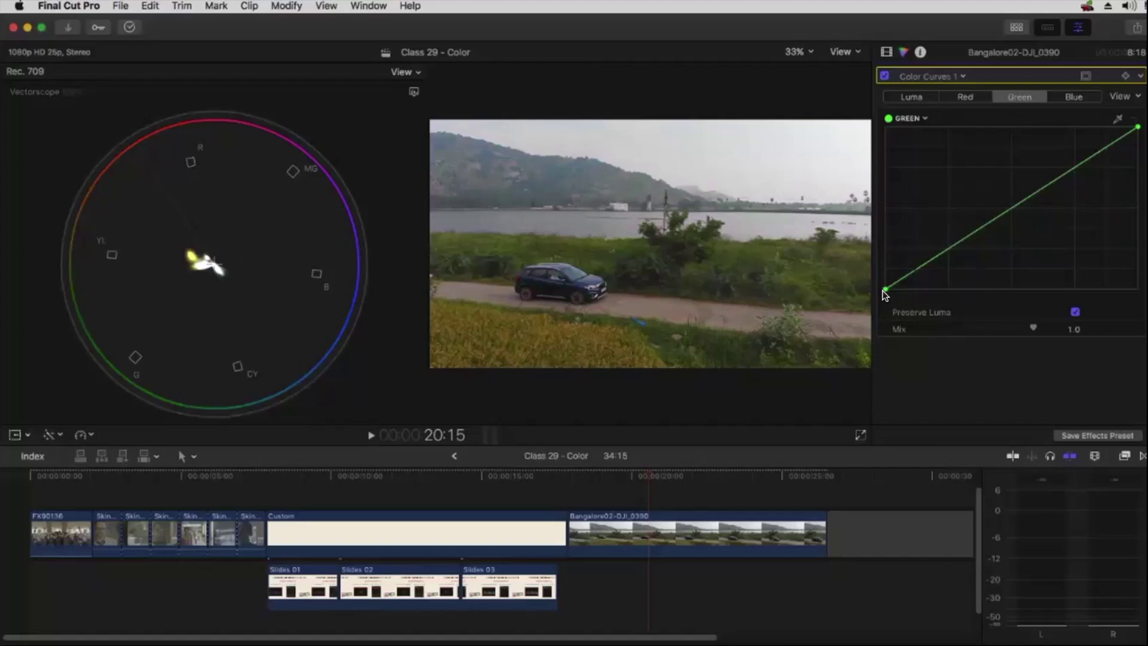
drag(885, 290, 933, 297)
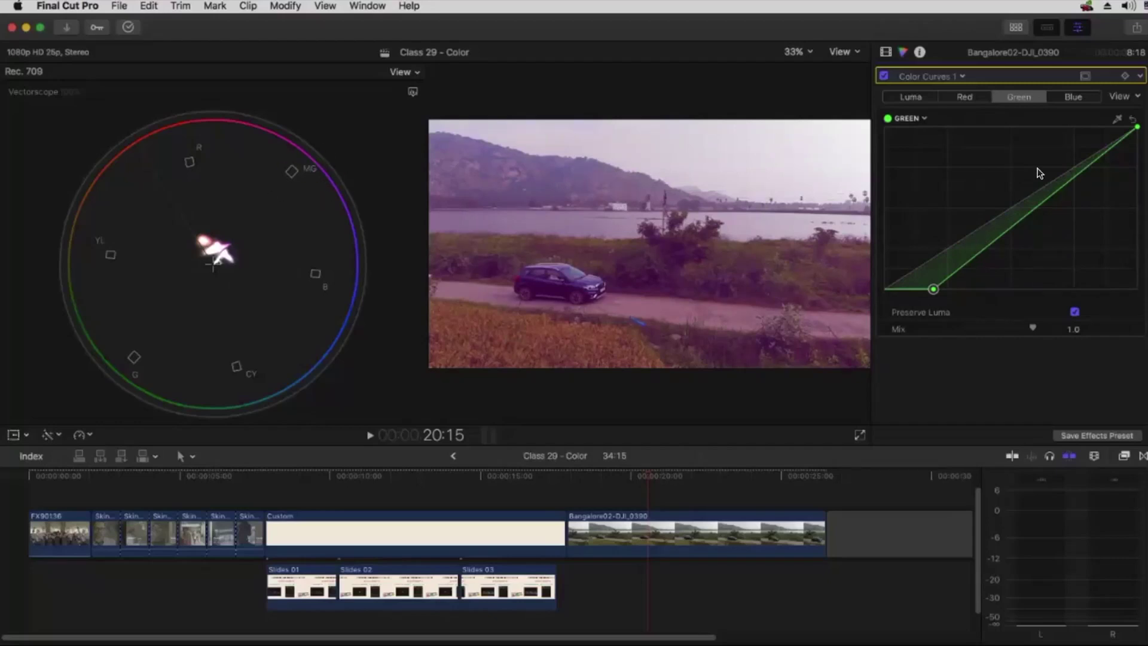
click(1132, 121)
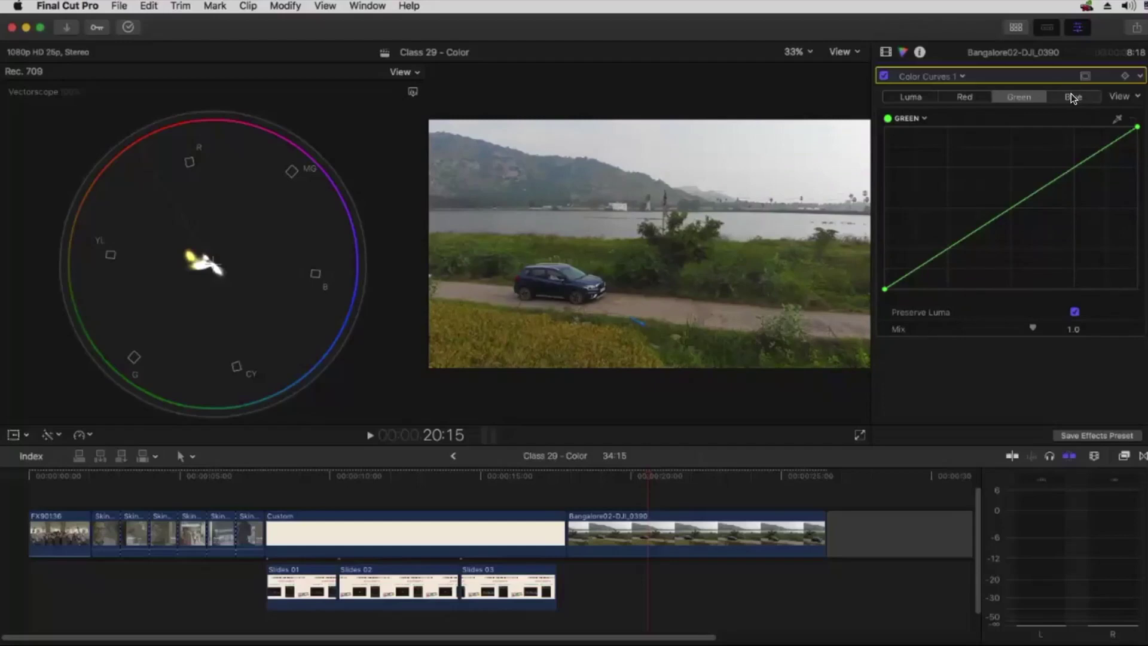
Try raising and lowering the blue curve's highlights and shadows against the Vectorscope, restoring the straight curve after each change.
click(1073, 96)
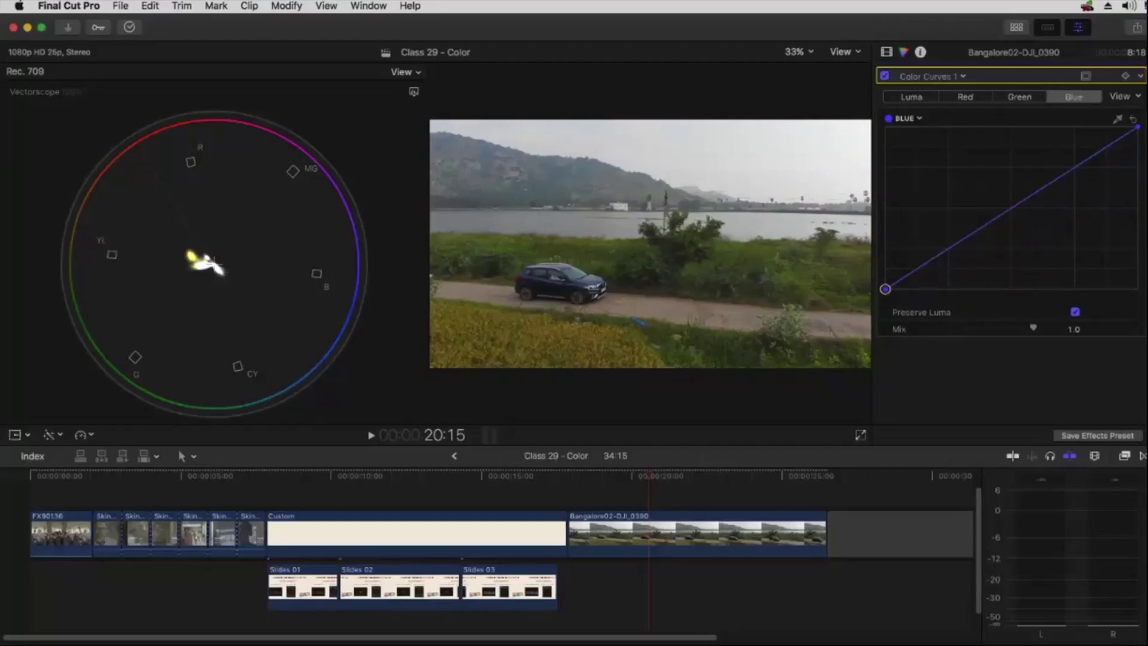
drag(1138, 126, 1022, 129)
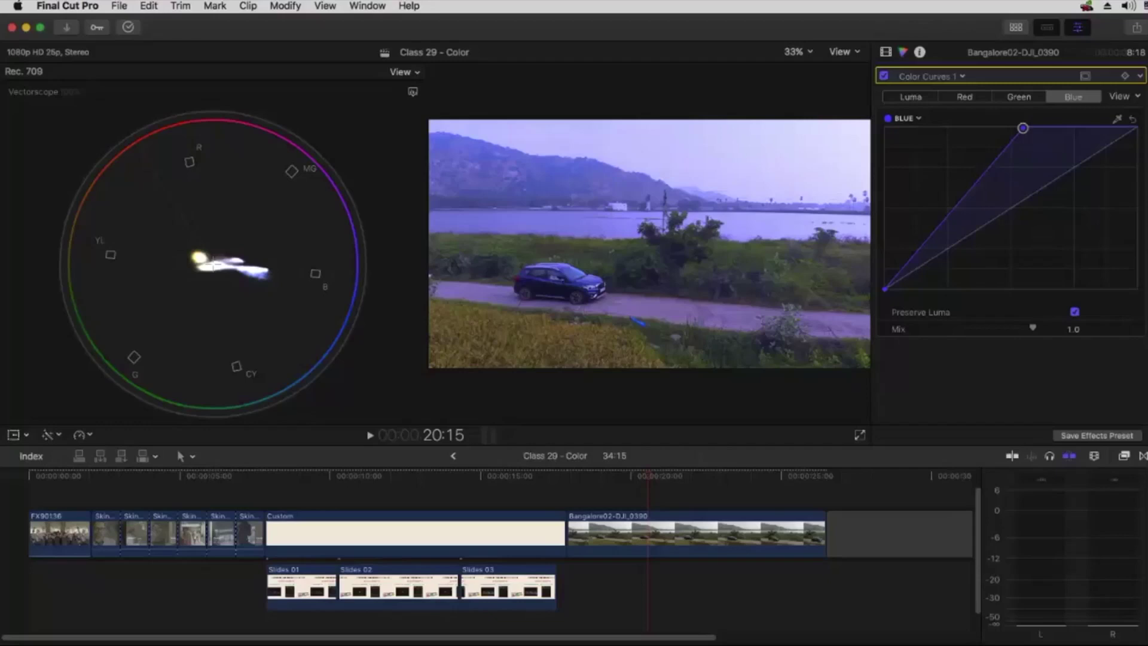
key(super+z)
drag(1137, 127, 1132, 187)
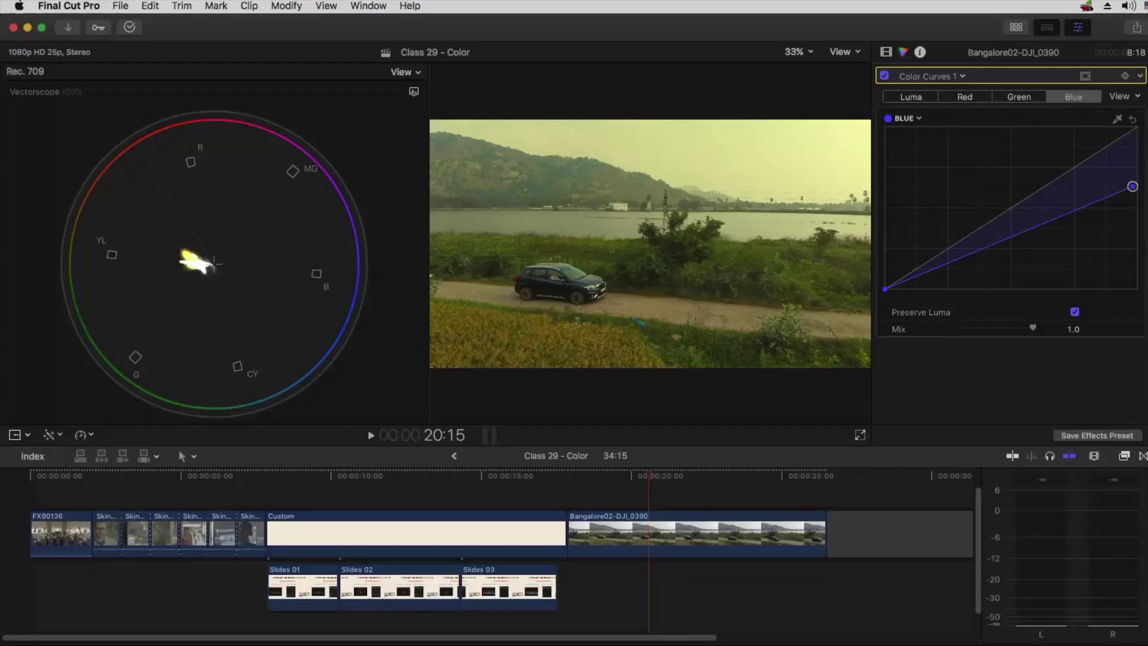
click(1132, 119)
drag(886, 291, 885, 257)
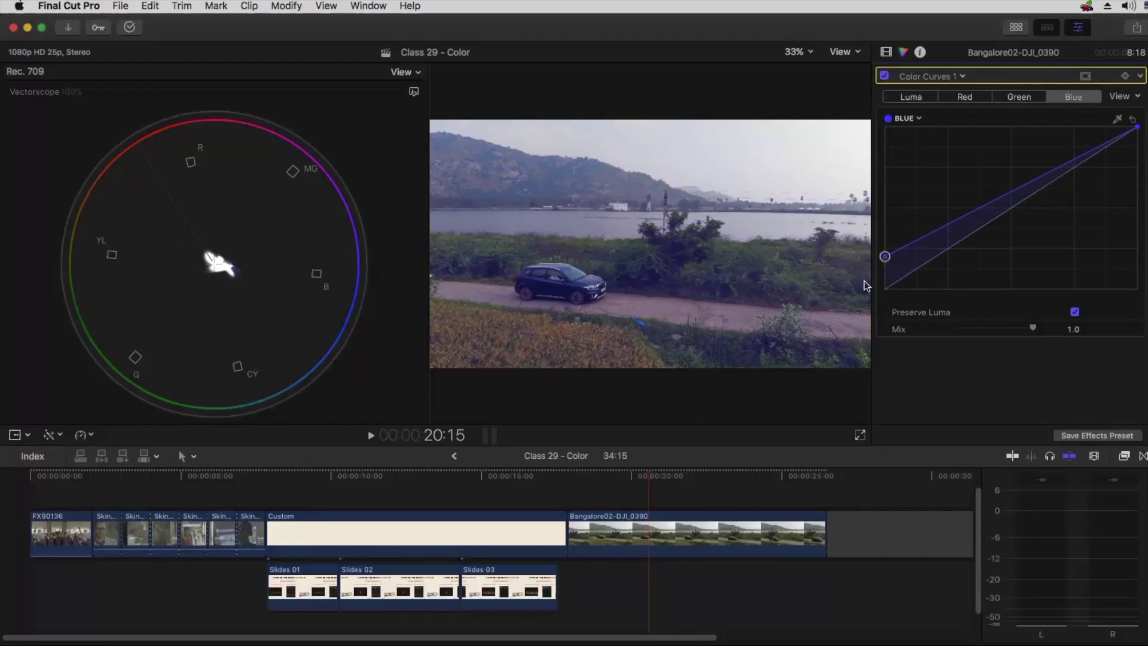
click(1132, 119)
drag(886, 291, 943, 289)
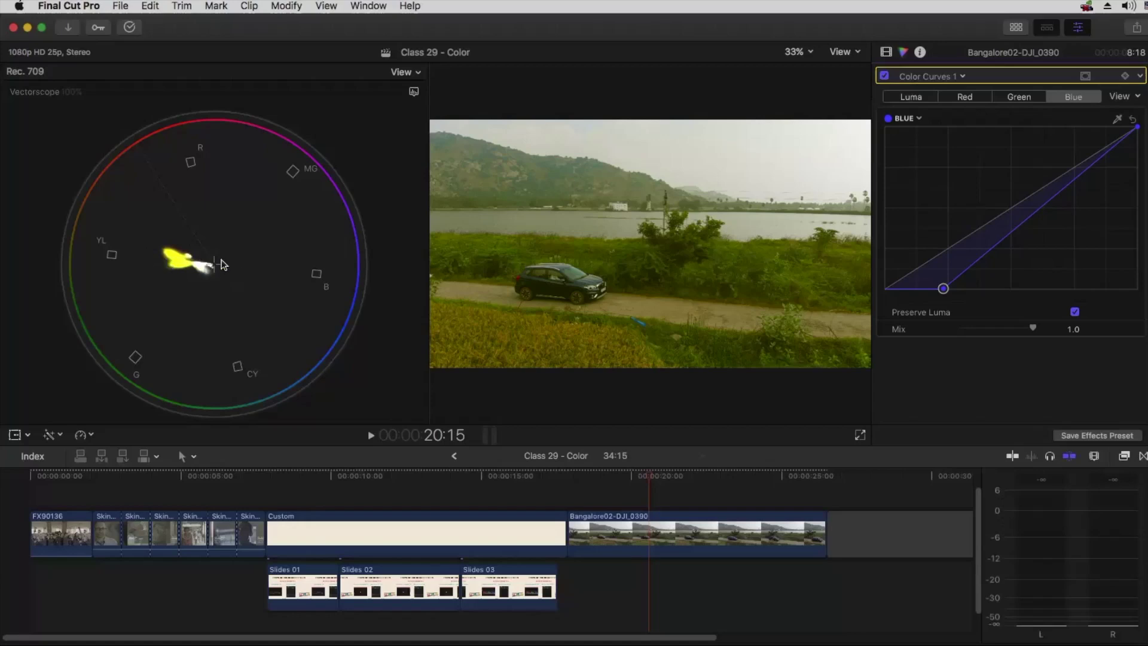
click(1133, 119)
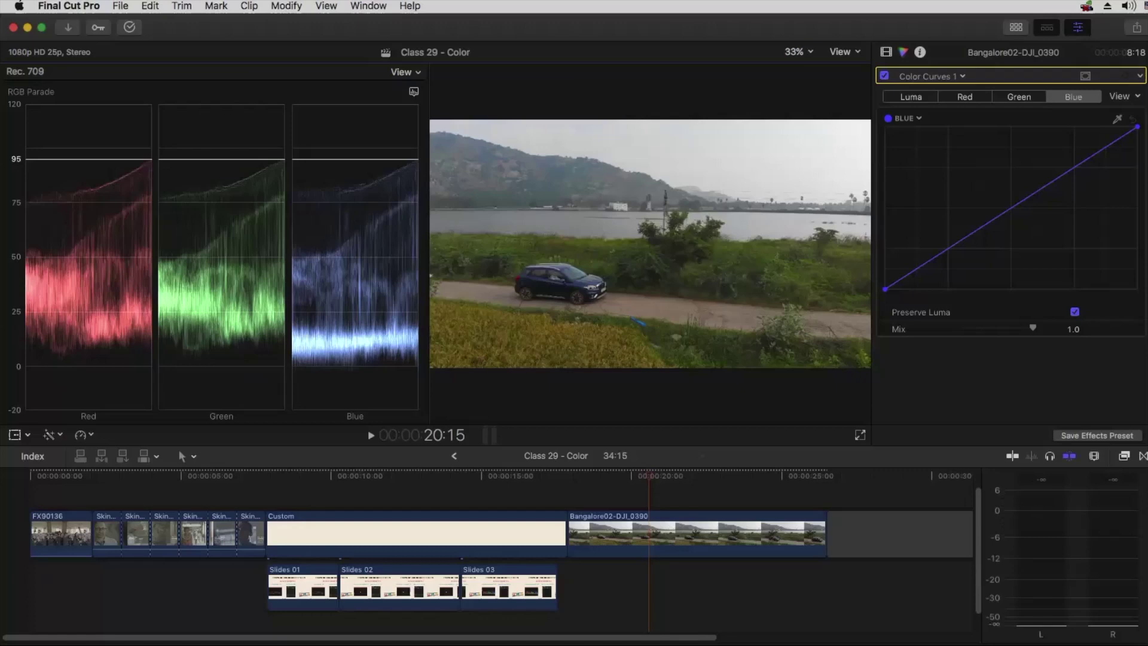
Set the RGB Parade guide line to 5 and raise the blue curve's shadow endpoint slightly to balance the shadows.
drag(182, 382, 174, 356)
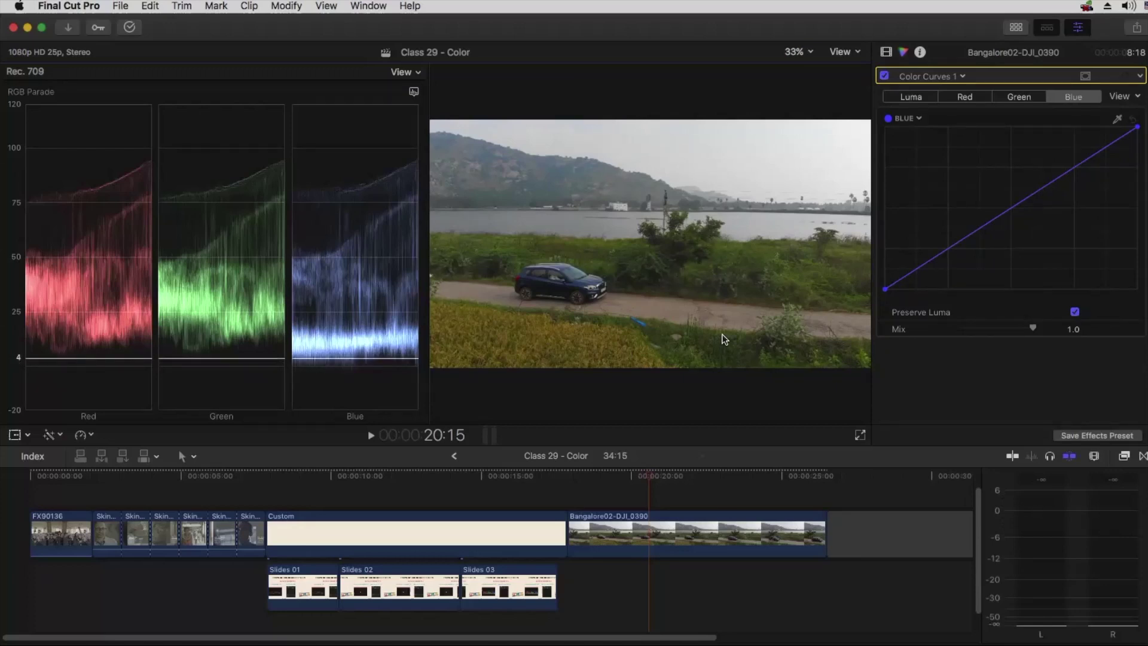
drag(59, 357, 59, 366)
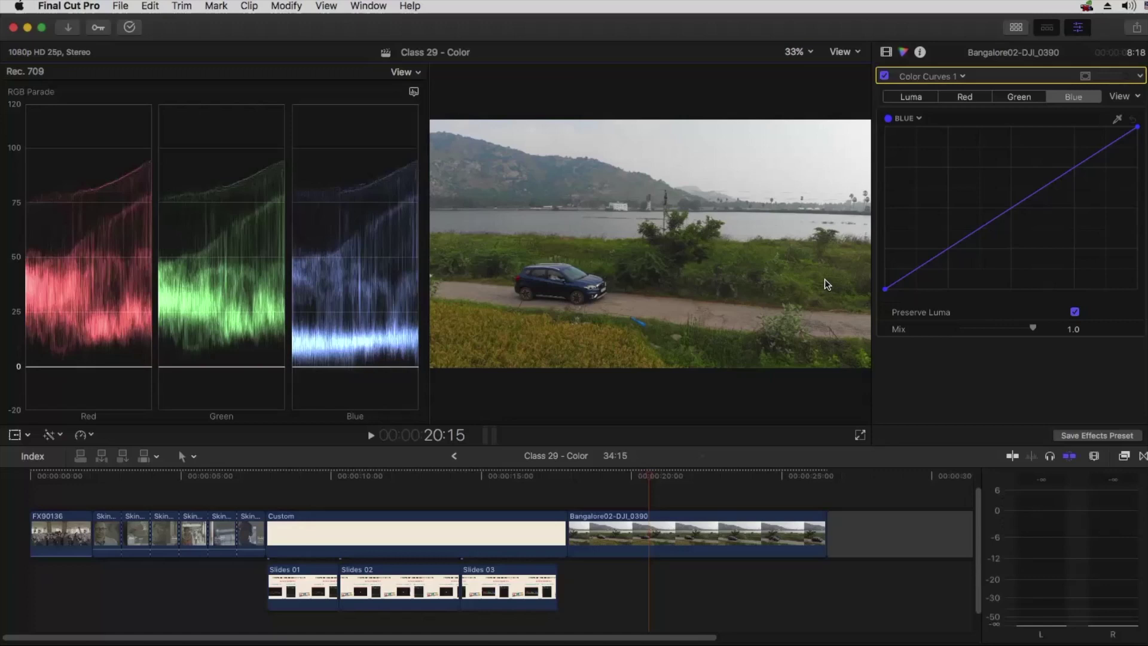
drag(335, 400, 344, 381)
drag(59, 366, 59, 355)
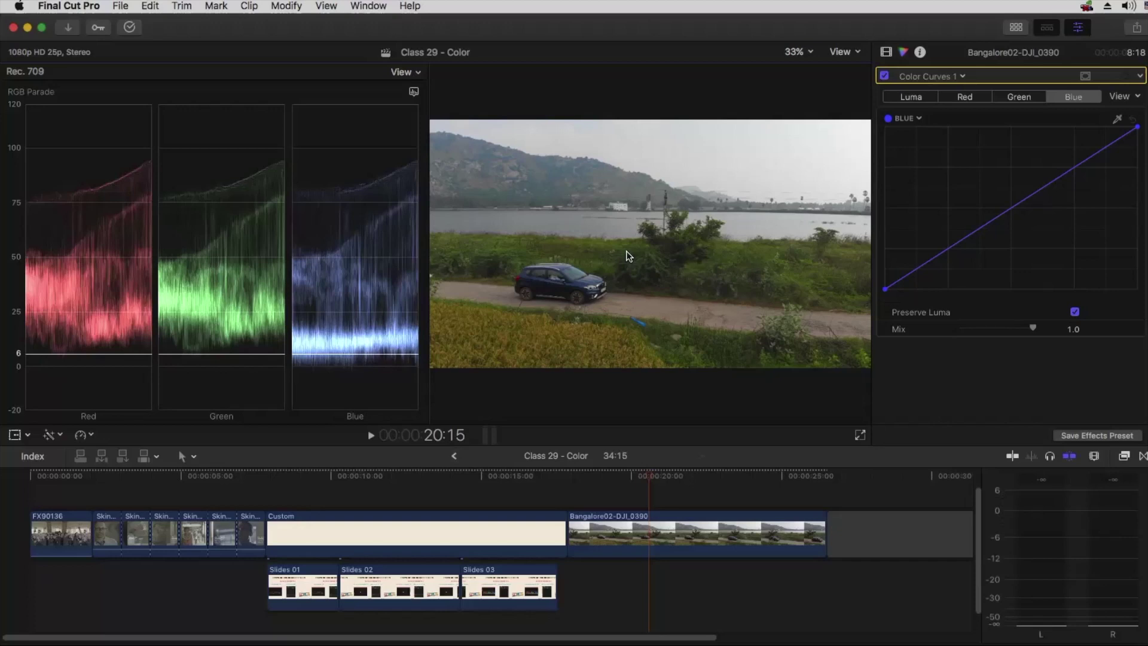
mouse_move(320, 354)
mouse_down()
mouse_move(323, 367)
mouse_move(325, 311)
mouse_move(321, 333)
mouse_move(341, 355)
mouse_up()
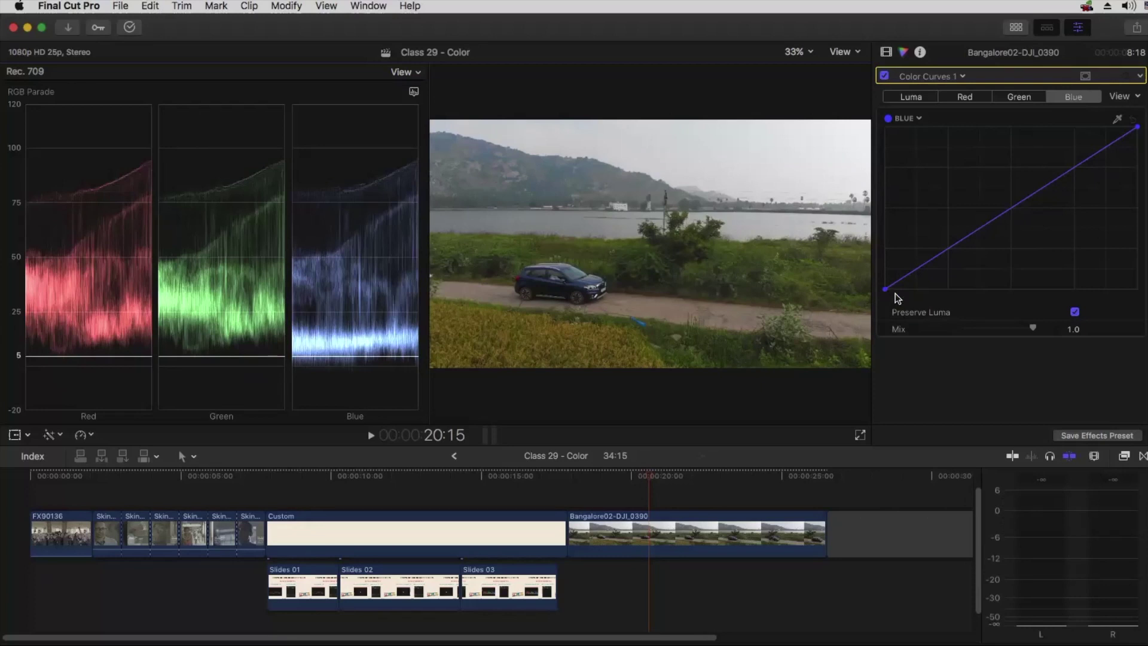
drag(884, 289, 886, 282)
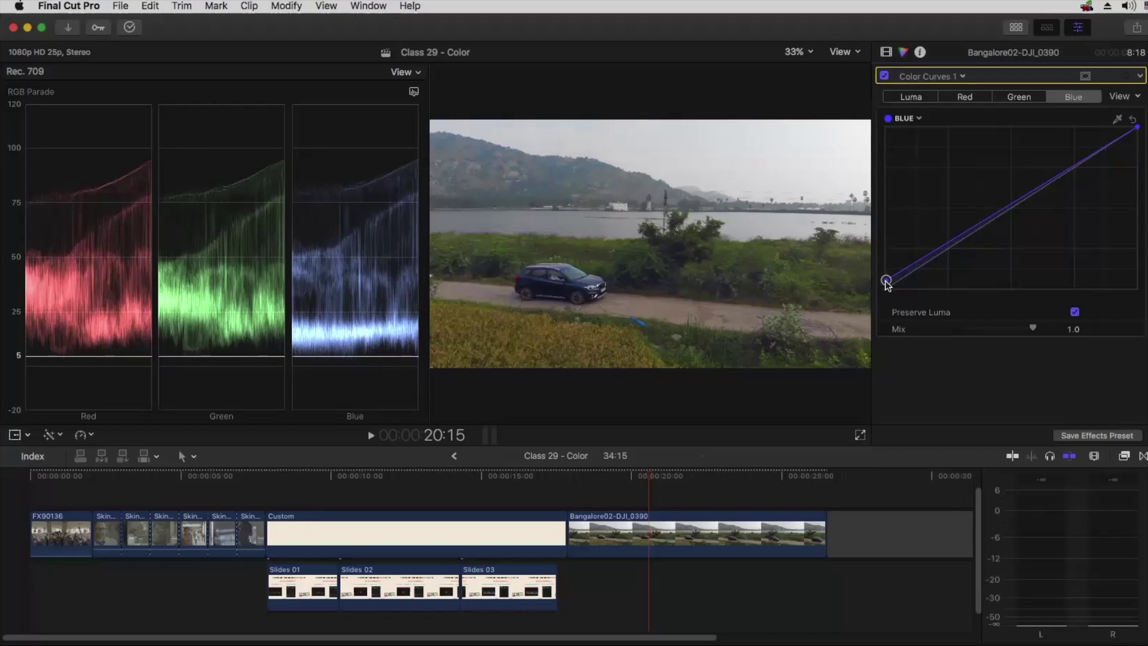
drag(886, 280, 885, 284)
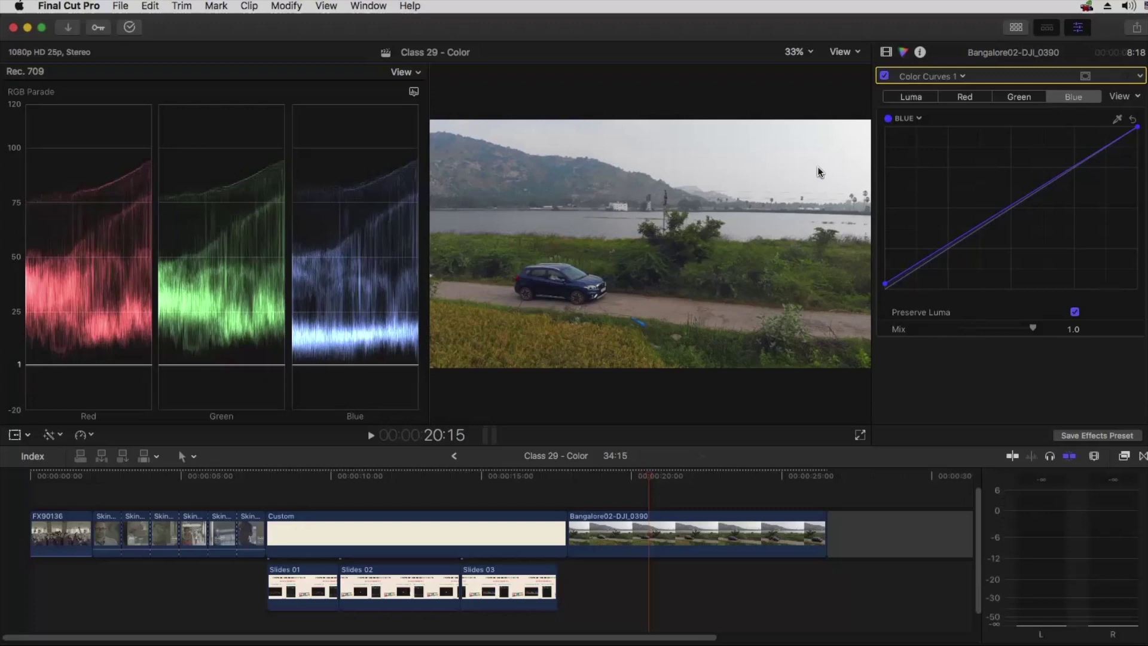
Crop the drone clip to the car with Left 184, Right 573, Top 309 and Bottom 137 px, and return to its blue curve.
click(887, 53)
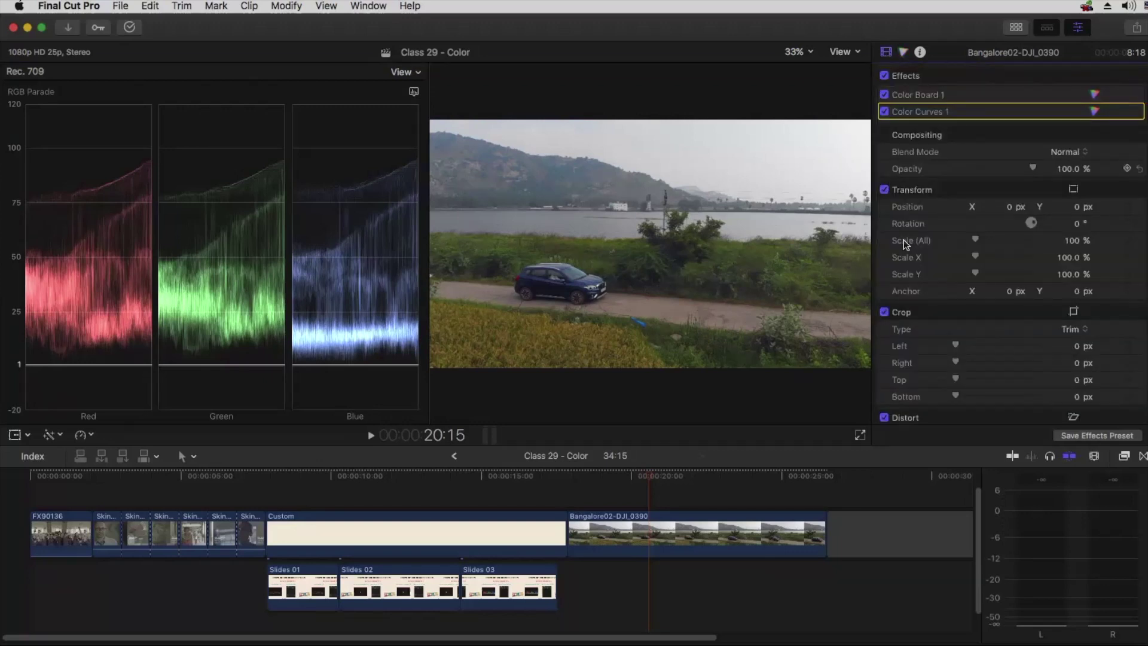
drag(954, 345, 1067, 306)
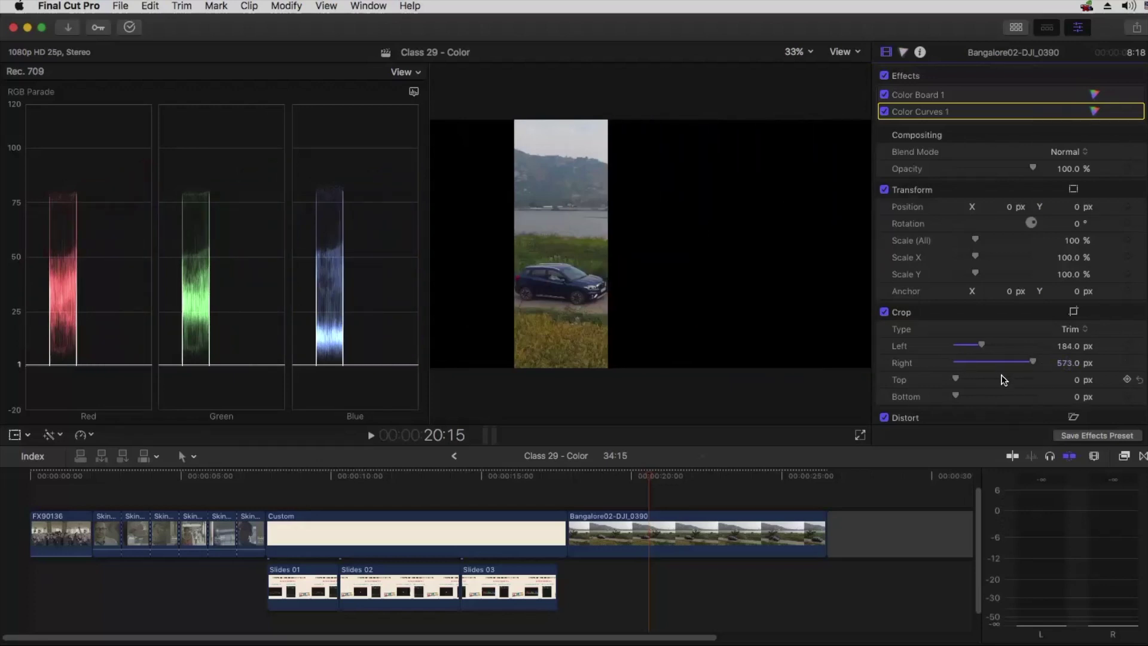
mouse_move(971, 376)
mouse_down()
mouse_move(999, 378)
mouse_move(973, 395)
mouse_up()
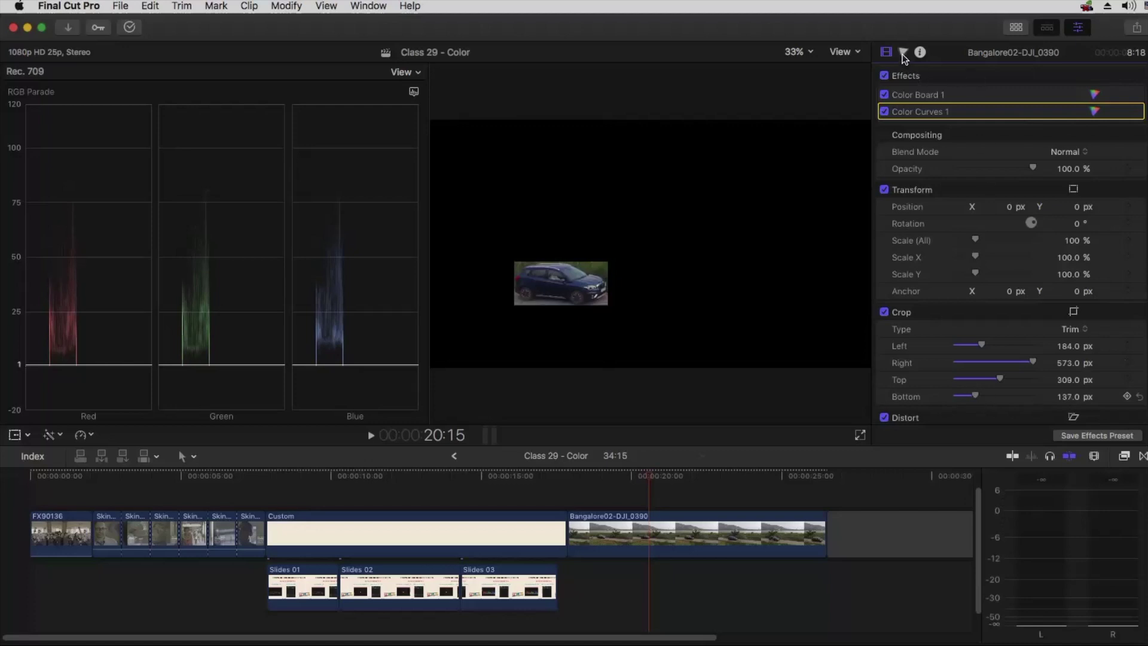
click(904, 54)
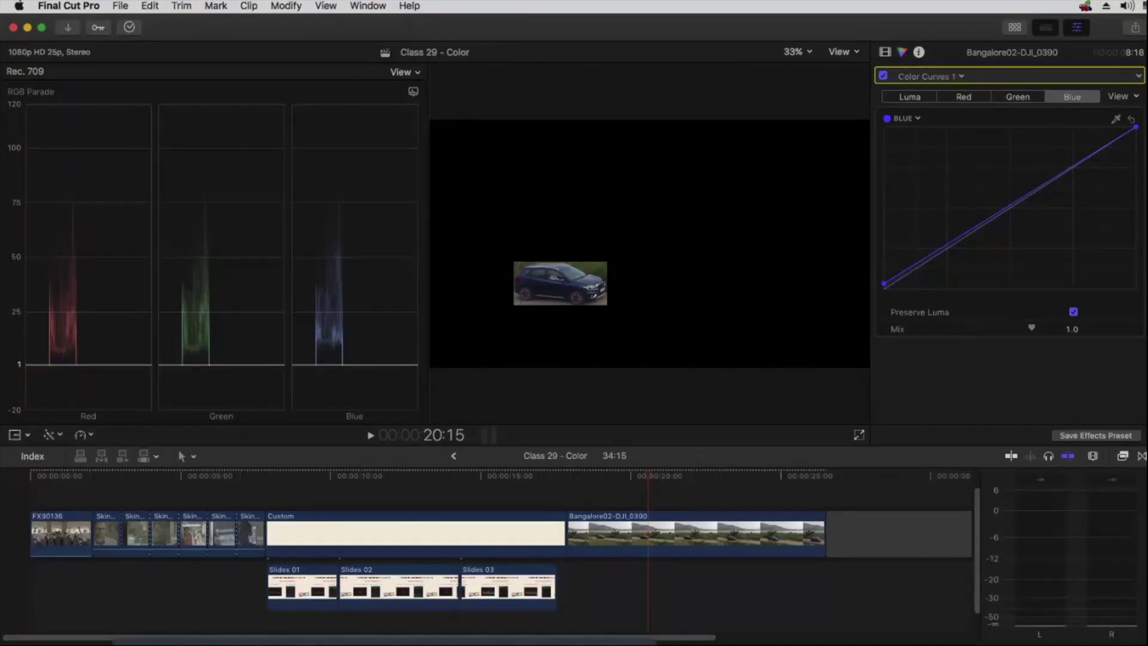
Annotate the left-edge levels of the red, green and blue RGB Parade traces in Zoom, and clear the marks.
click(50, 272)
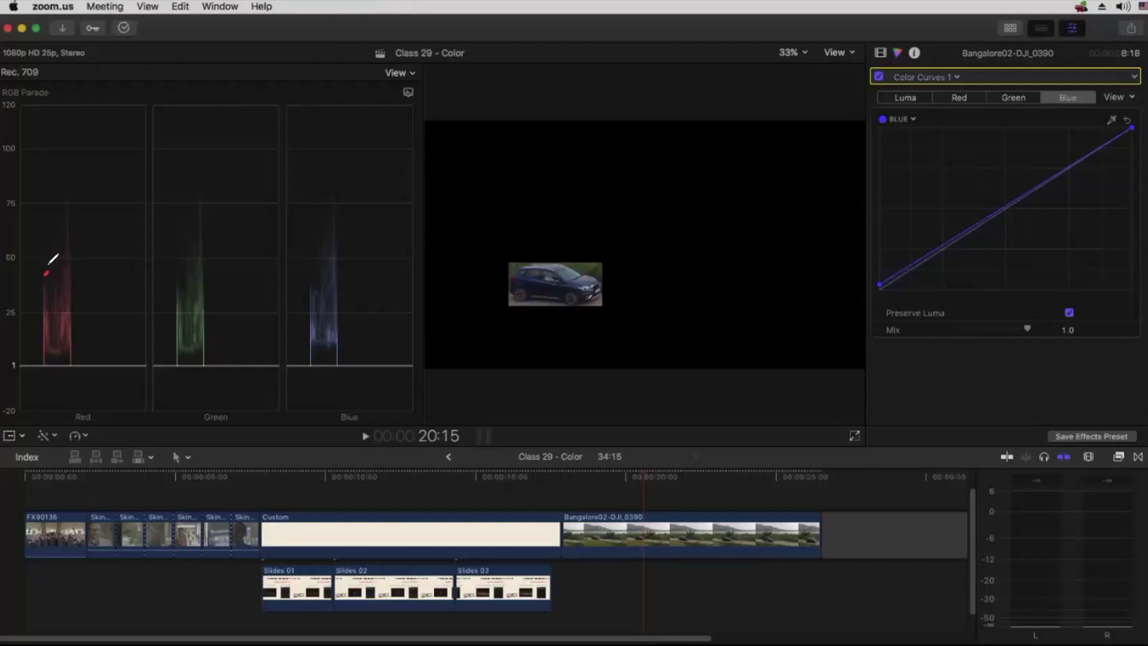
drag(48, 264, 52, 247)
drag(175, 271, 177, 283)
drag(311, 283, 309, 270)
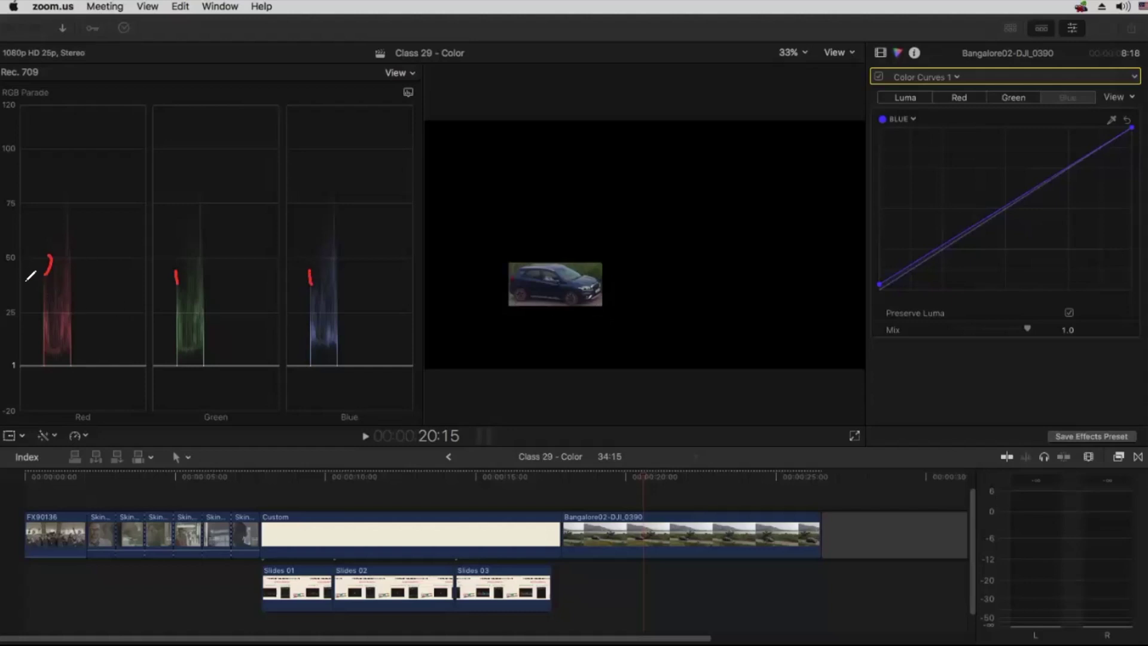
drag(17, 278, 428, 269)
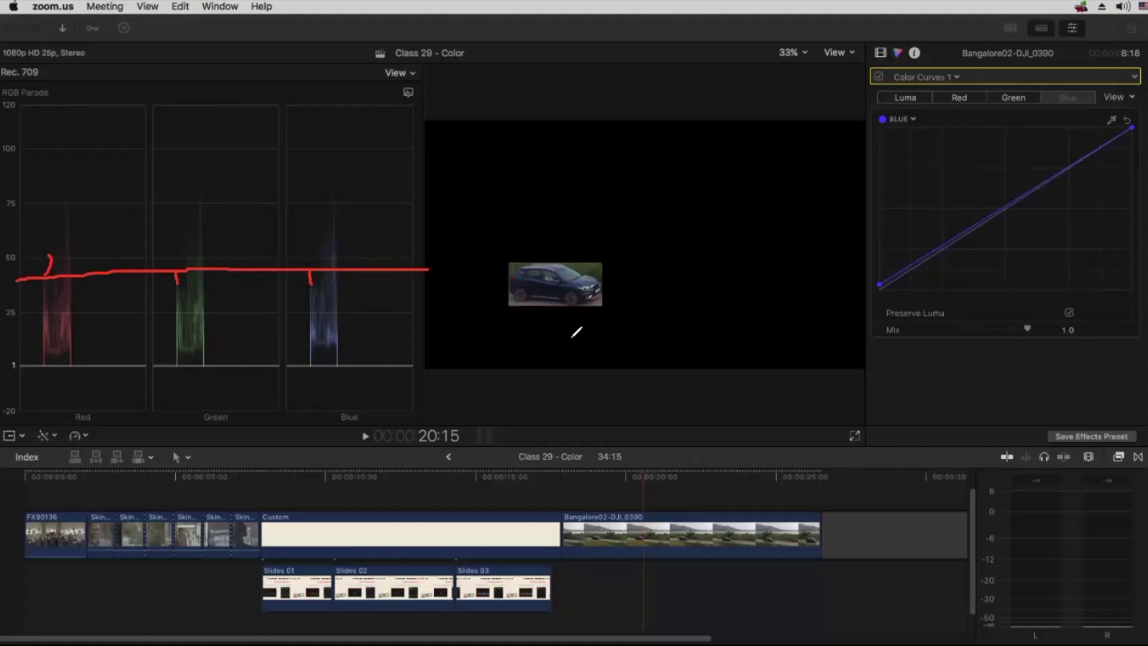
key(super+z)
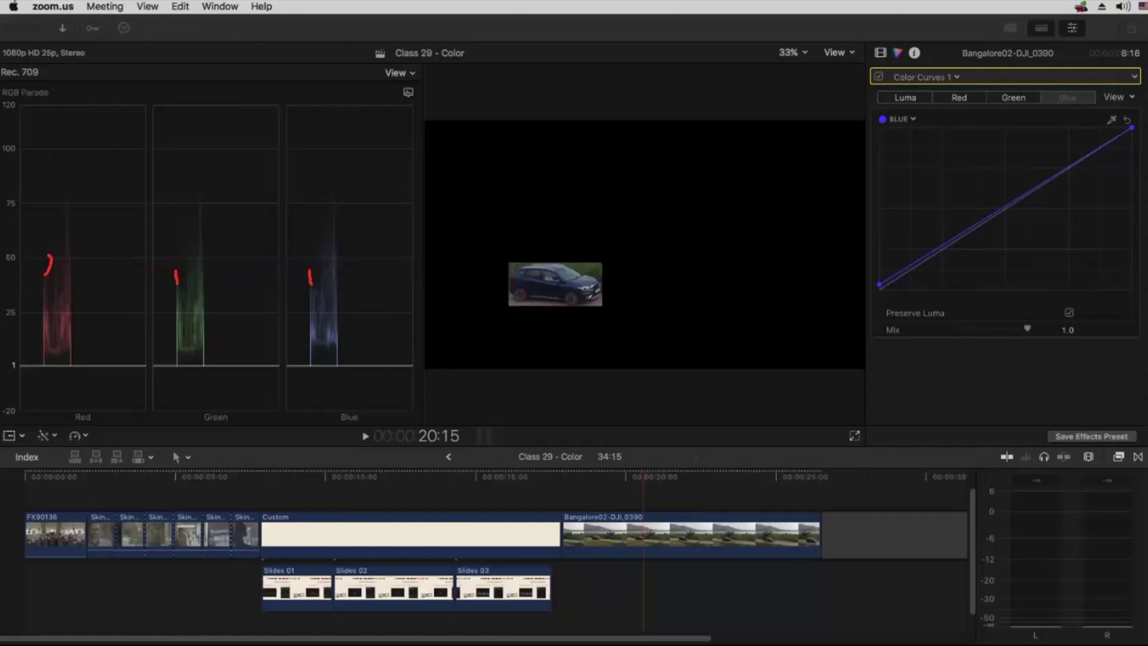
click(210, 361)
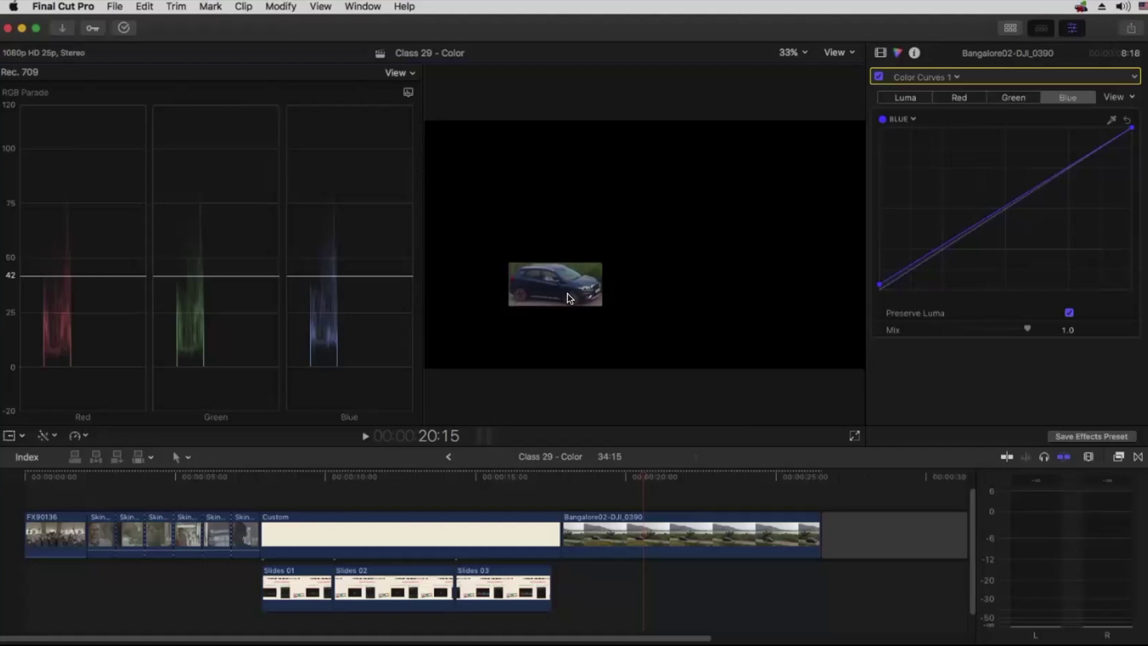
Examine the cropped car at 100% in the viewer.
key(super+equal)
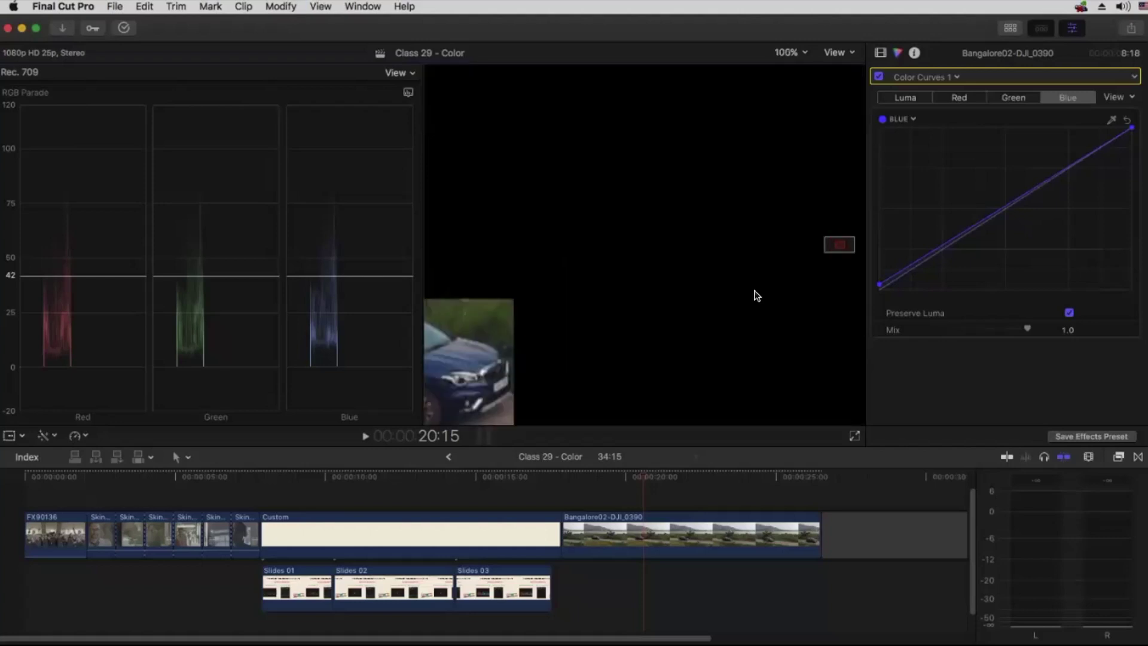
drag(837, 244, 827, 248)
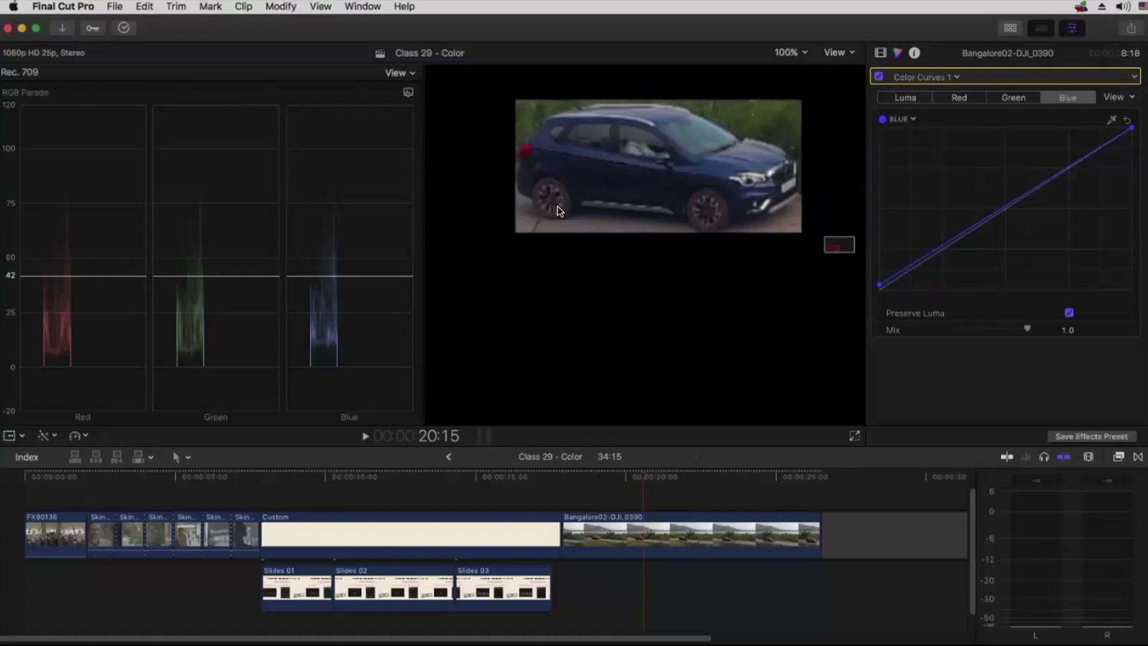
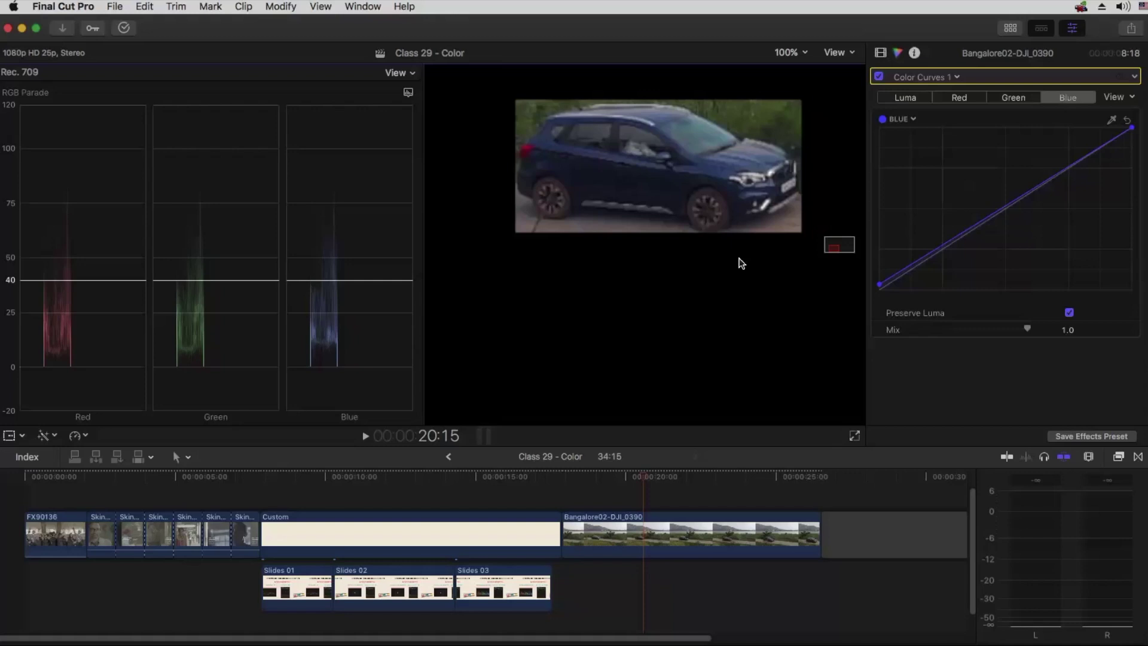
Add a second Color Curves correction to the drone clip and lower its red curve's midpoint slightly.
click(957, 78)
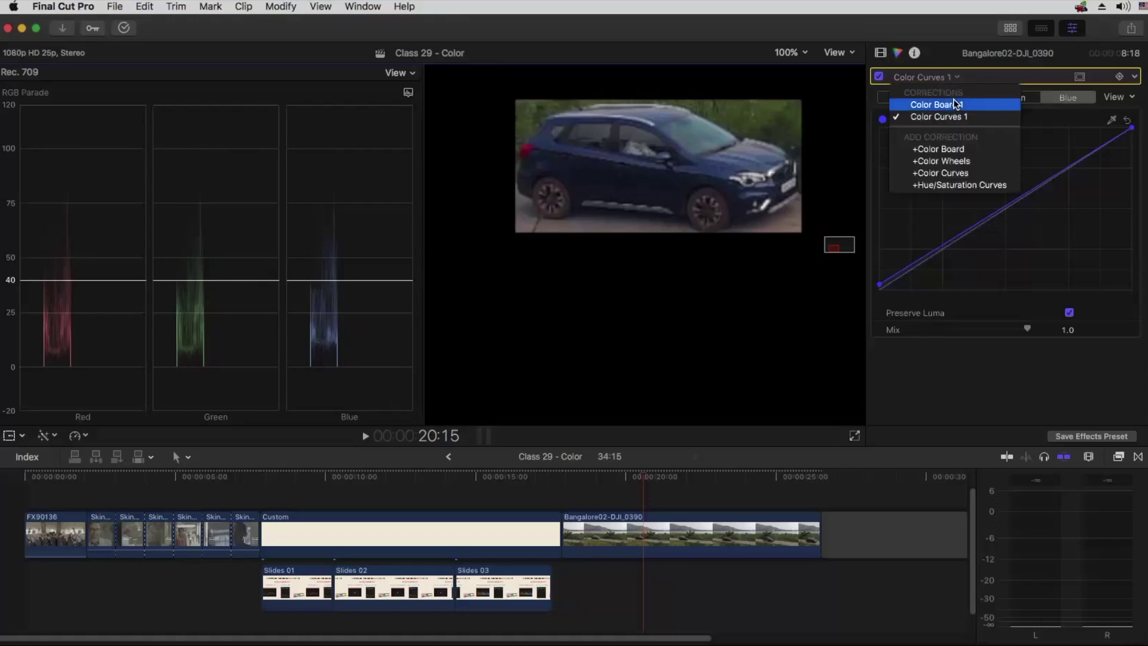
click(938, 173)
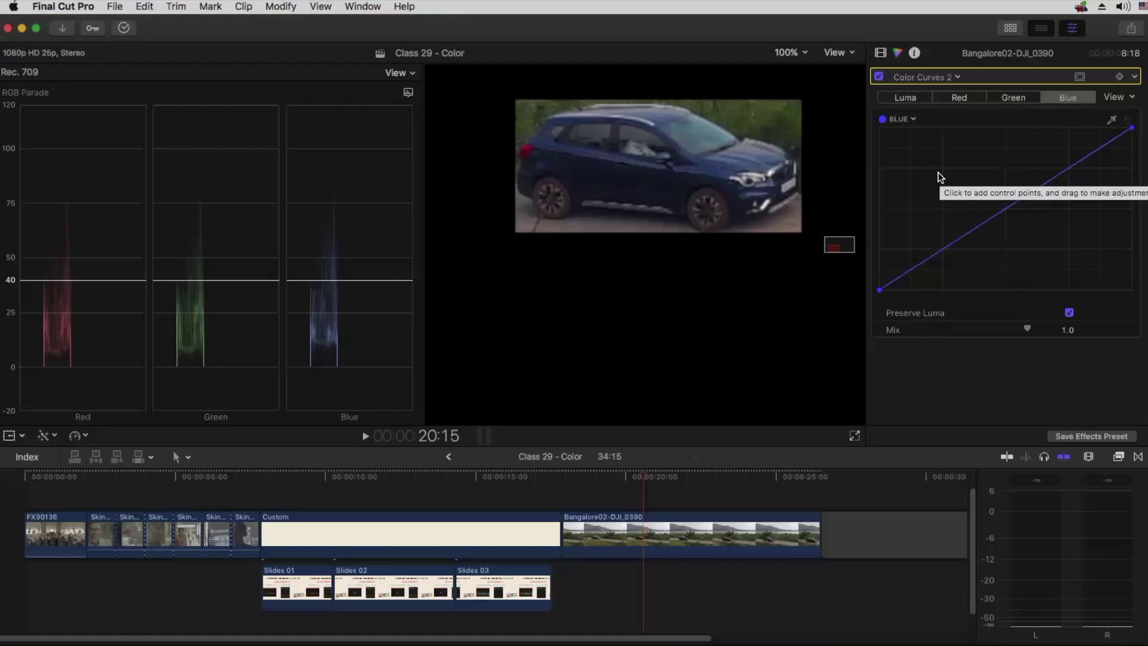
click(959, 97)
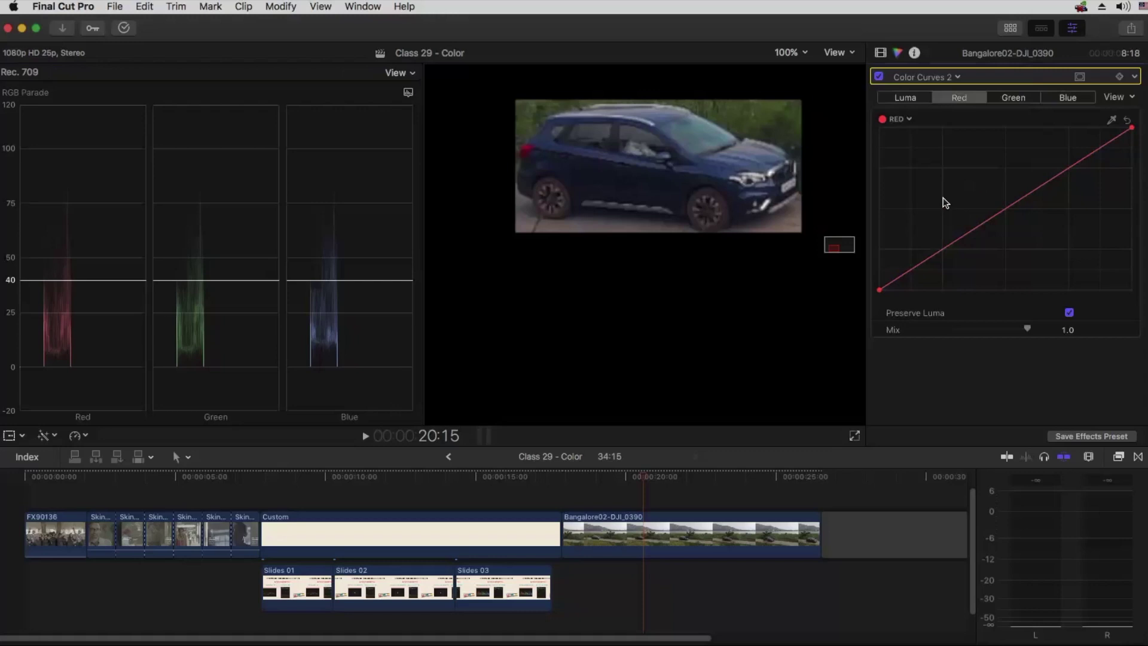
click(1006, 207)
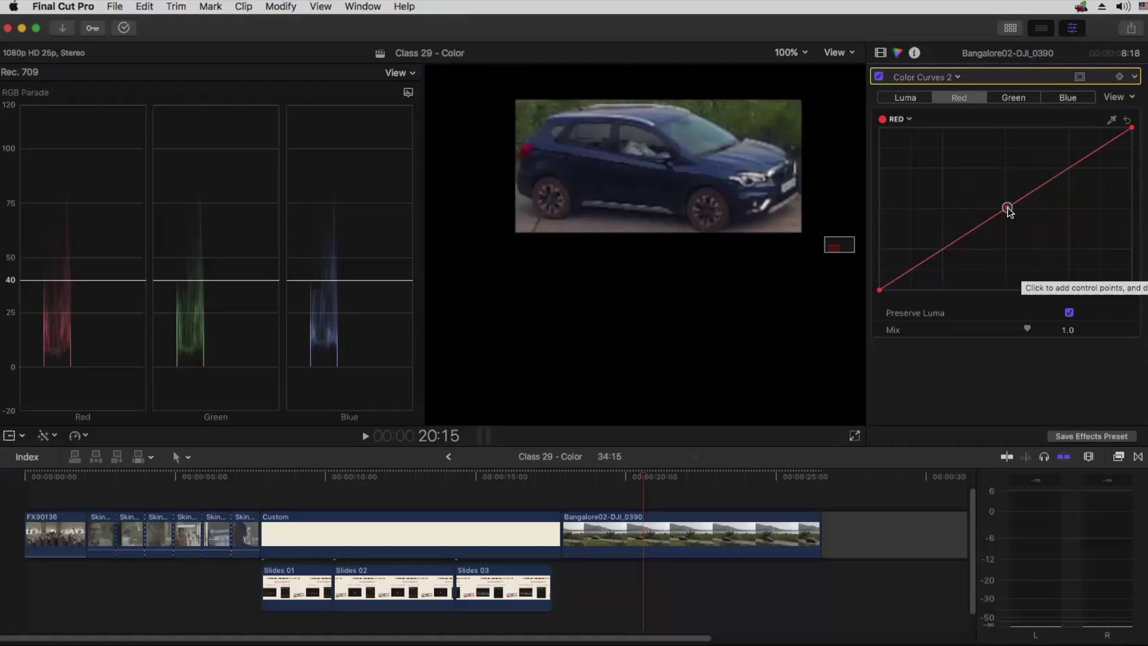
drag(1007, 208, 1014, 218)
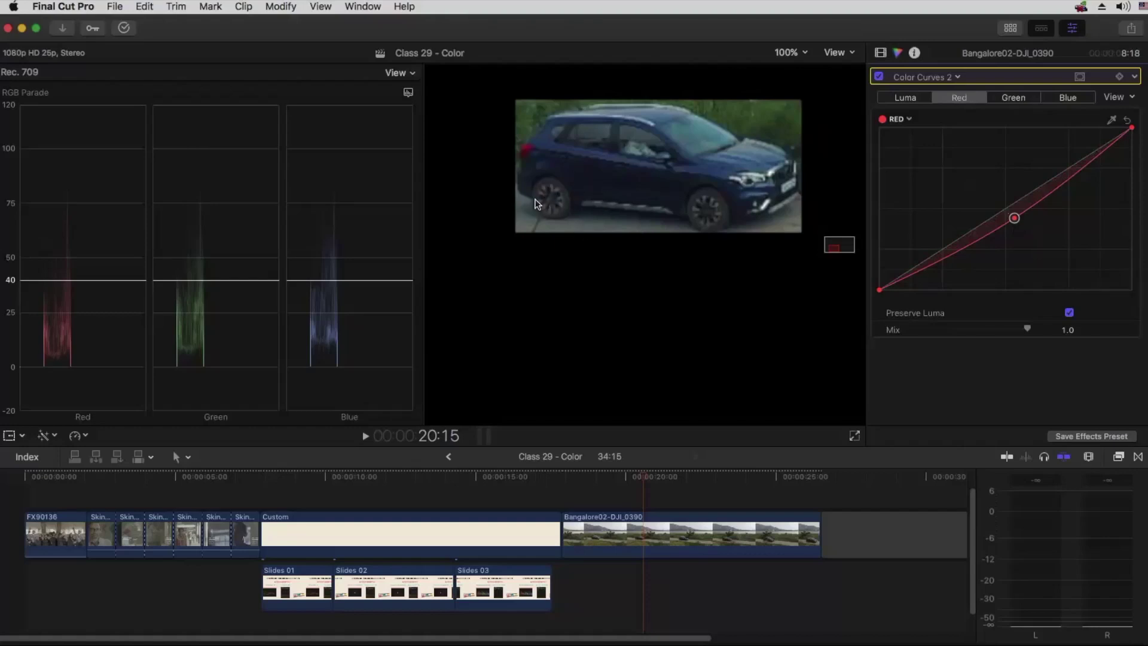
Compare the cropped car with the Color Curves 2 correction switched off and on.
click(878, 77)
click(878, 78)
click(877, 78)
click(878, 78)
click(877, 77)
click(878, 77)
Try pulling the red curve's midpoint down strongly, and undo the change.
drag(1019, 221, 1050, 248)
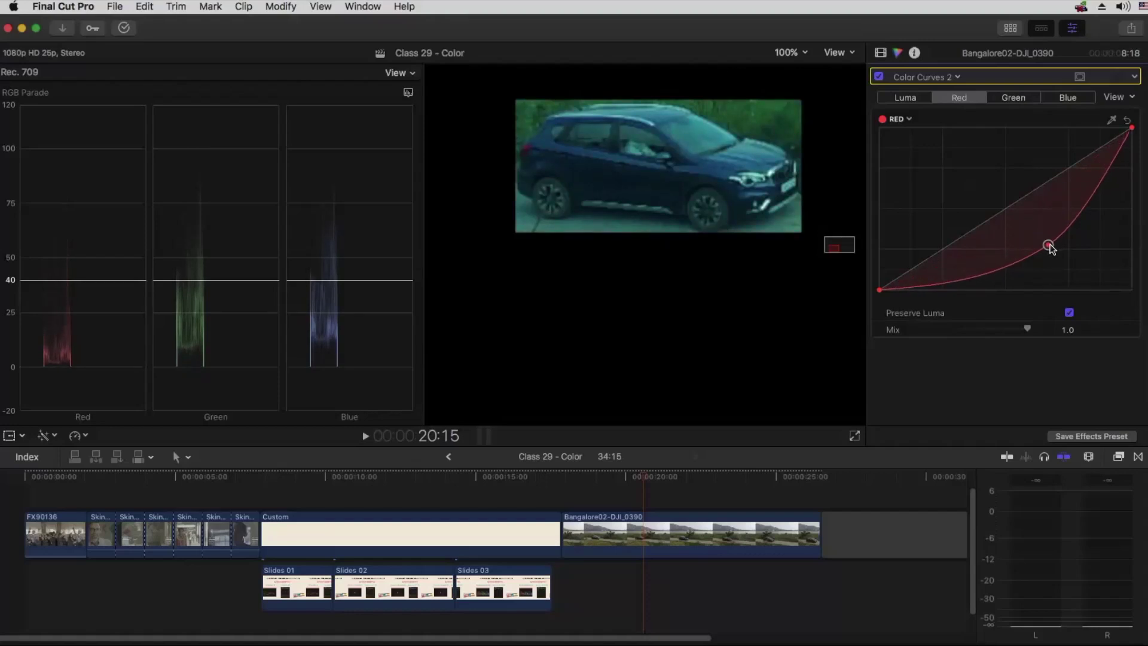
key(super+c)
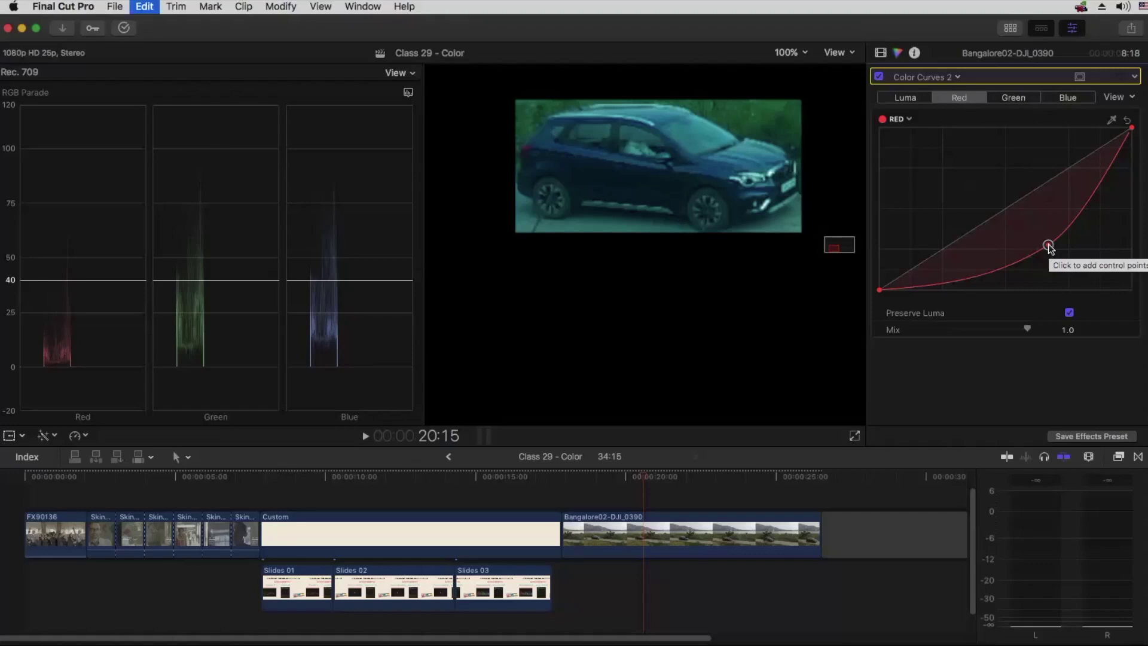
key(super+z)
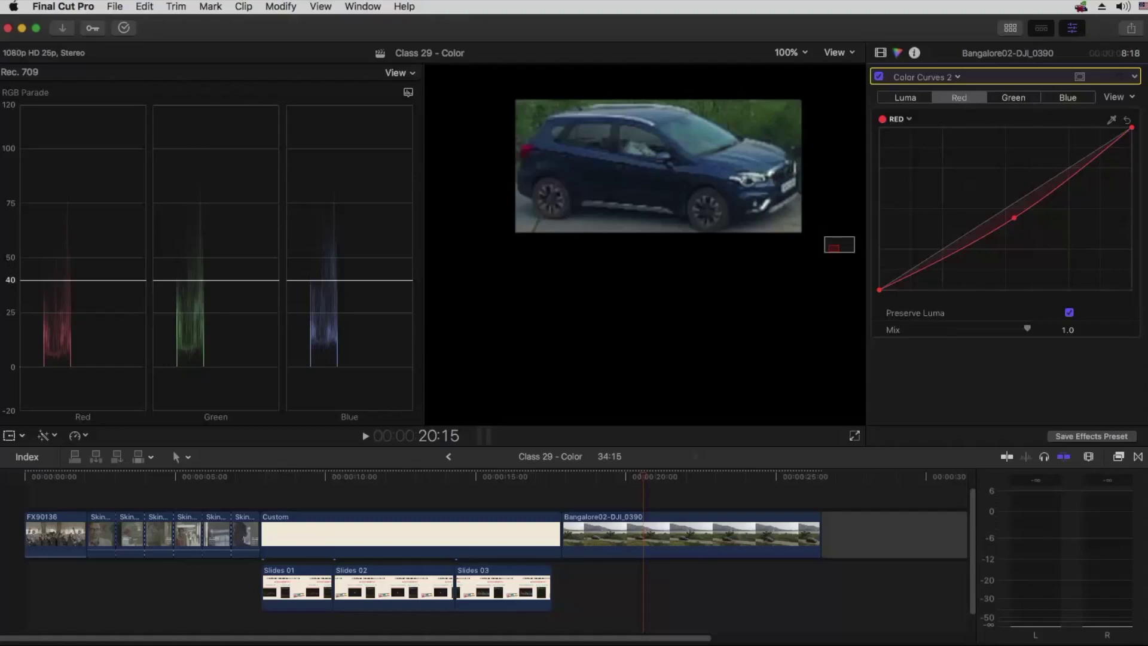
Reset the drone clip's crop and compare the full frame with all effects off and on.
click(879, 52)
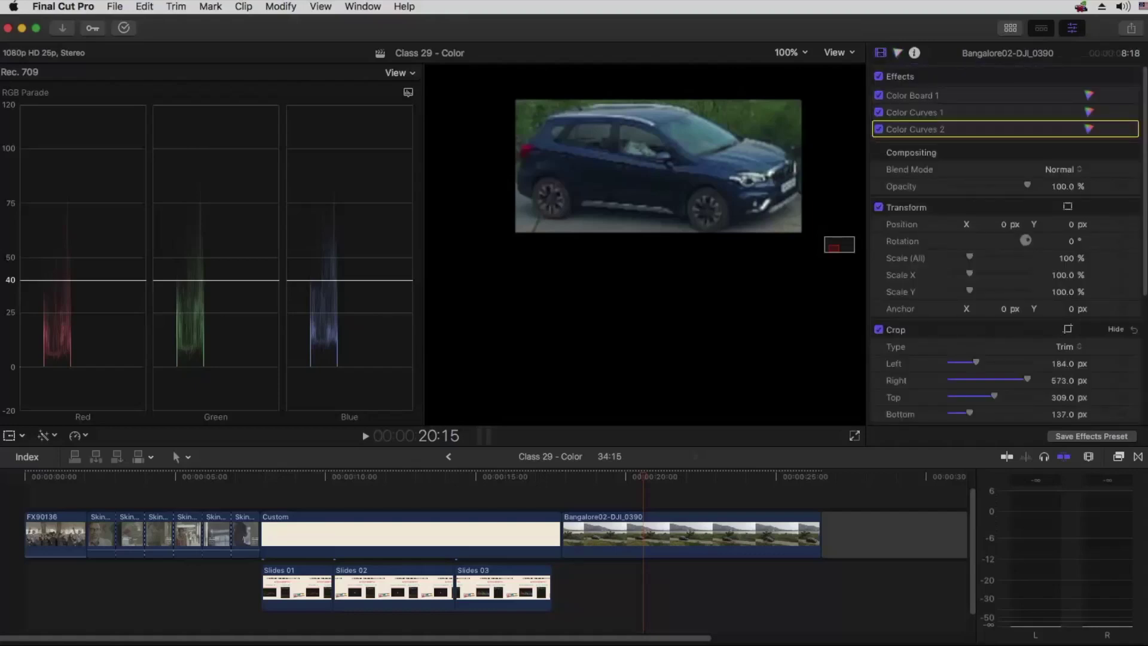
click(1133, 330)
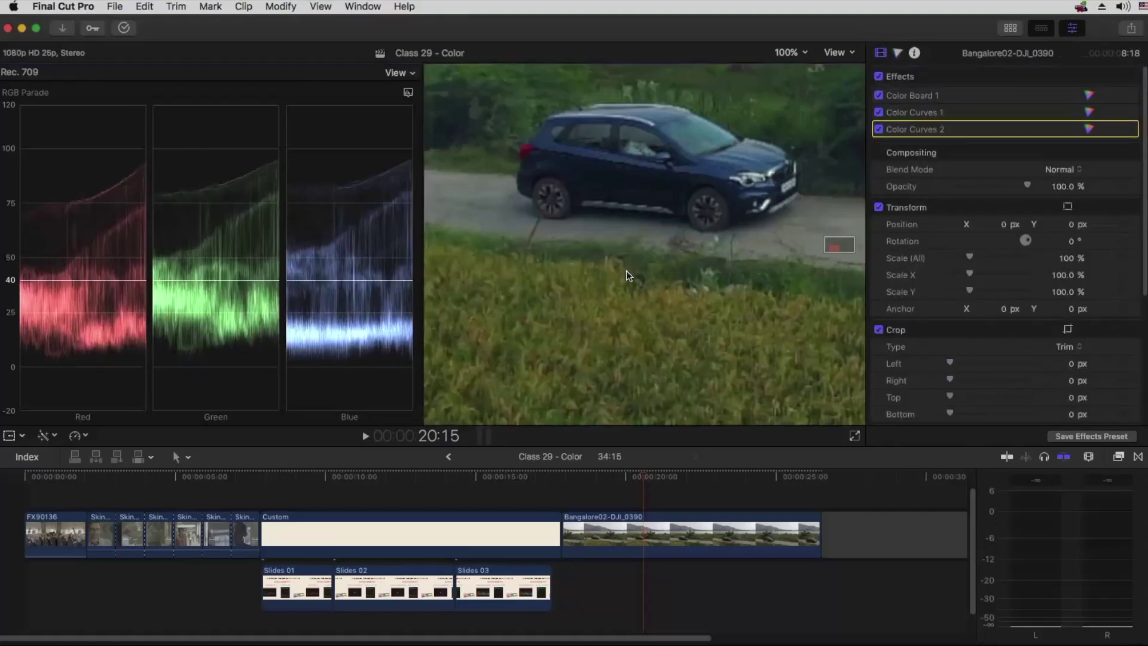
key(shift+z)
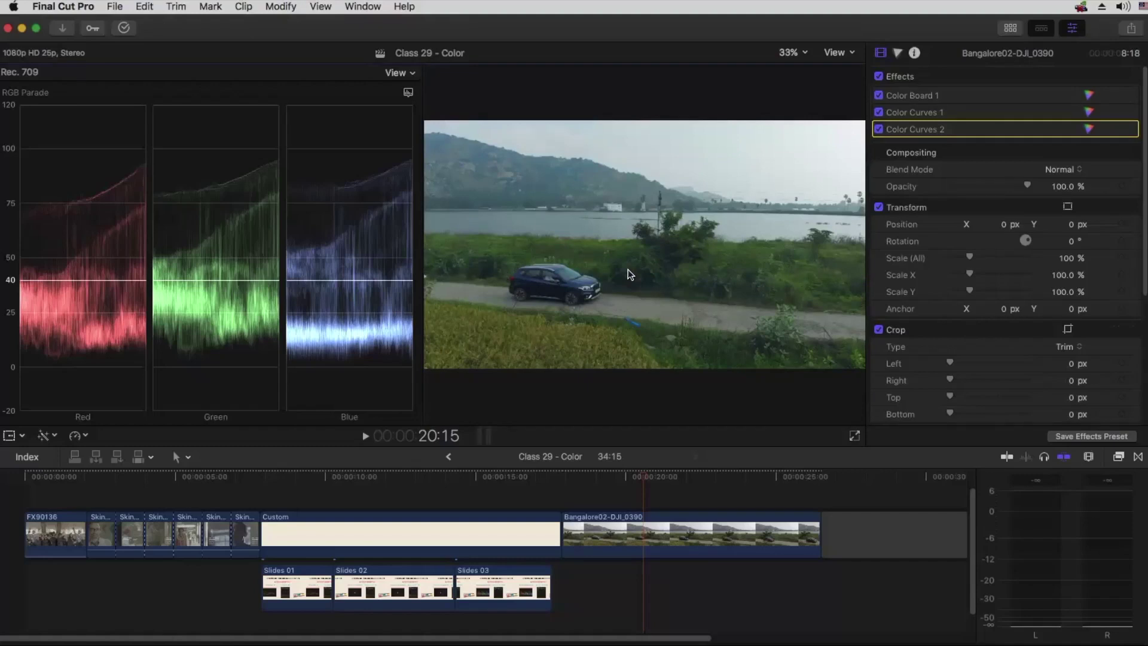
click(878, 77)
click(878, 77)
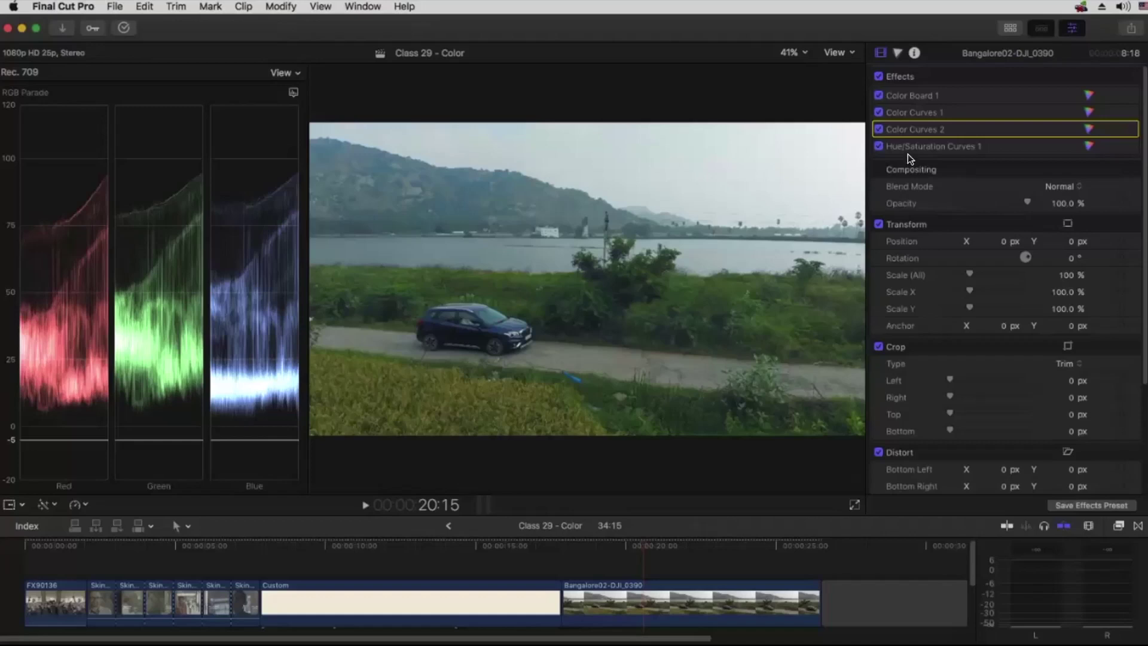
Disable the Hue/Saturation Curves 1 effect on the drone clip.
mouse_move(912, 145)
click(879, 146)
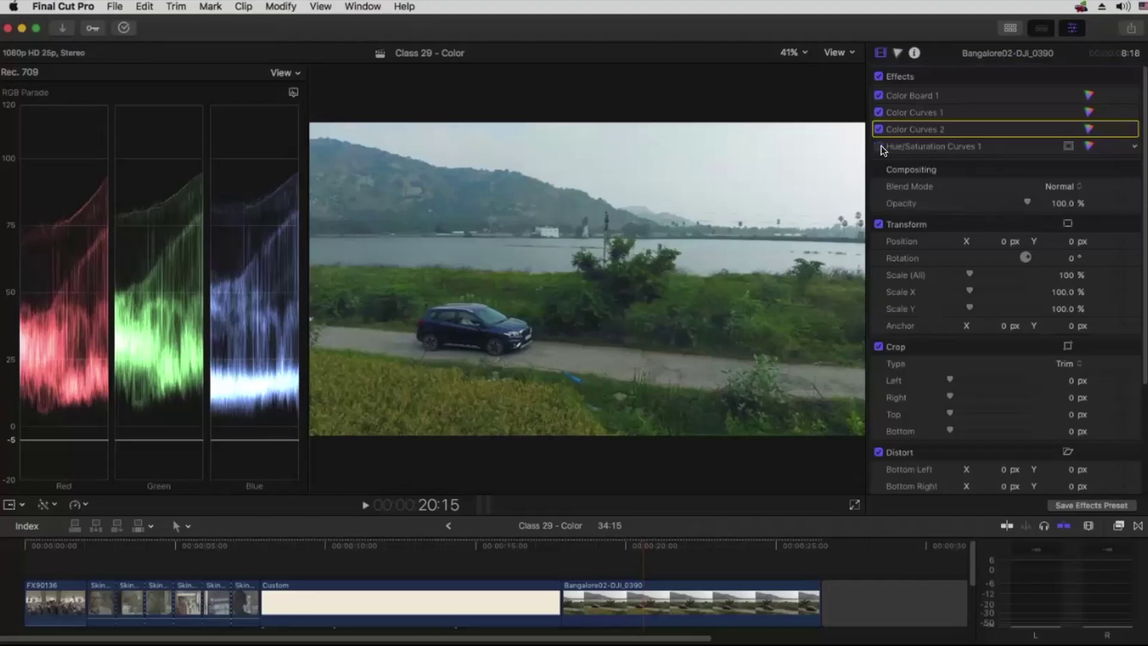
right_click(905, 93)
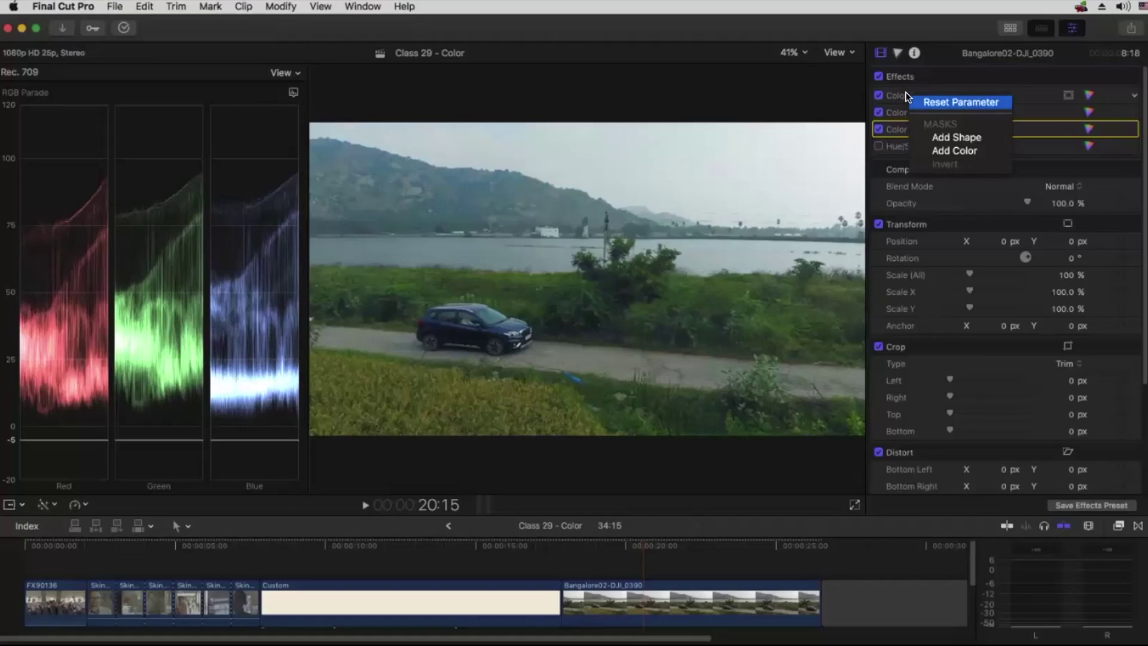
click(897, 93)
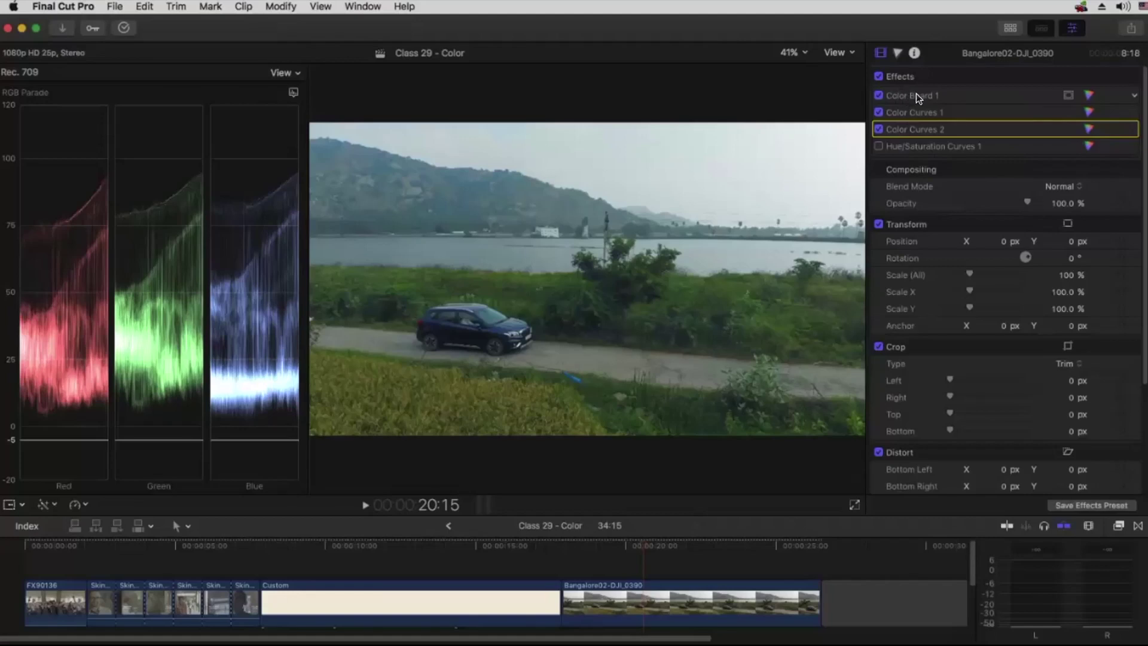
Compare the drone clip with Color Board 1, Color Curves 1 and Color Curves 2 switched off and back on.
click(879, 96)
click(879, 96)
click(878, 96)
click(879, 96)
click(878, 129)
click(879, 113)
click(879, 96)
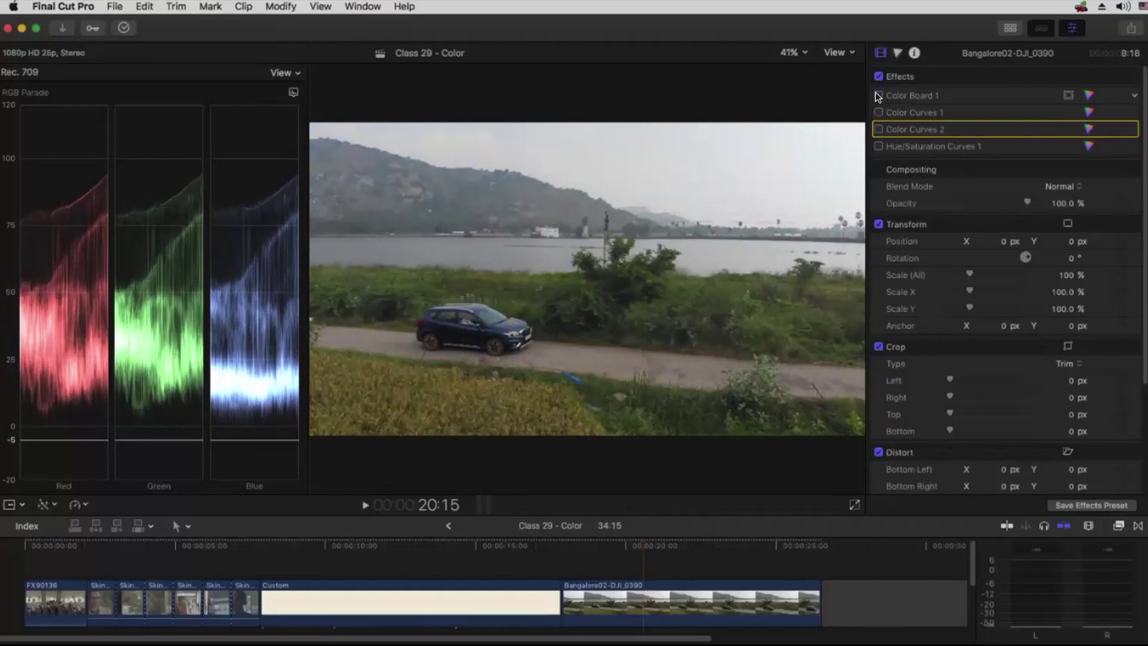
click(877, 95)
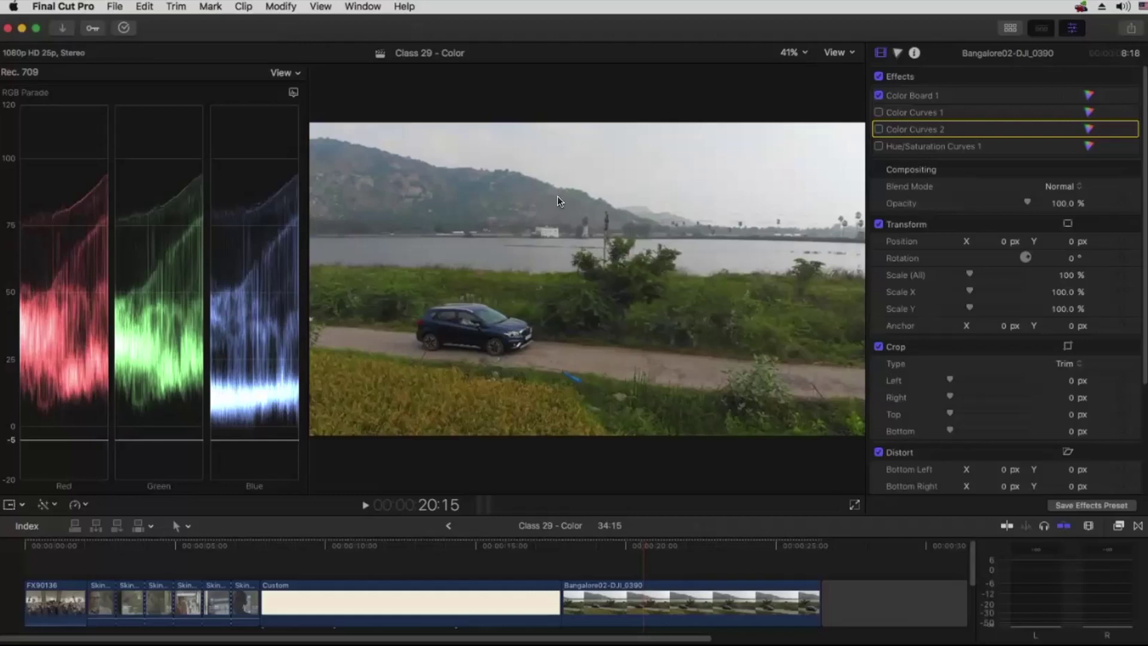
click(877, 111)
click(878, 129)
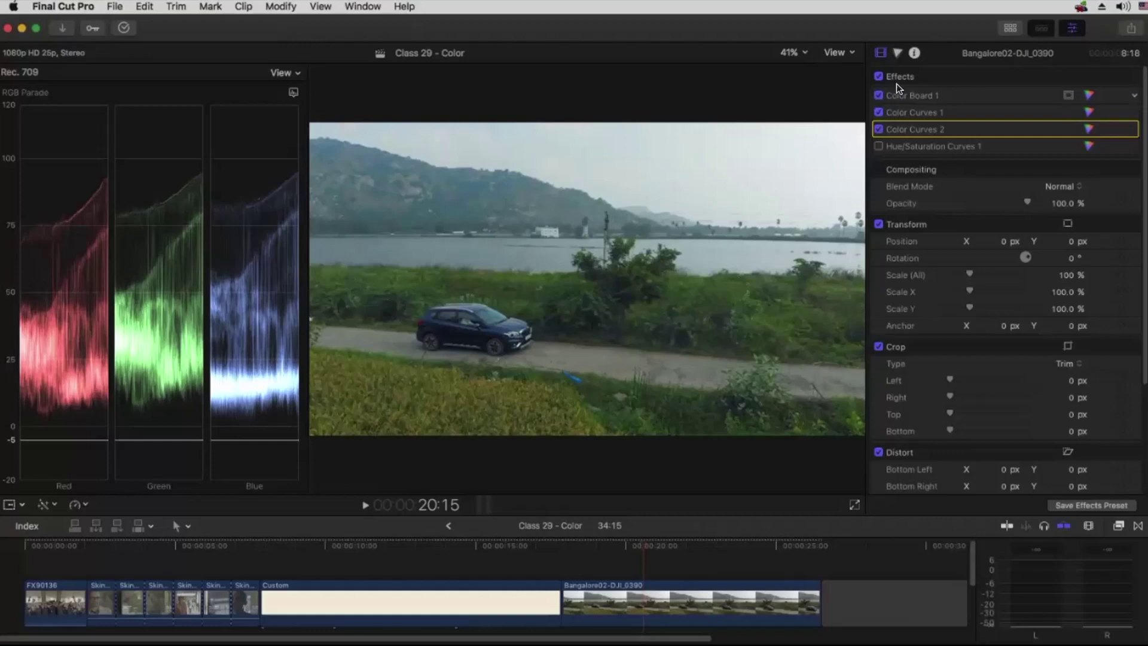
Select the Bangalore02-DJI_0390 clip and add a new Hue/Saturation Curves correction to it.
key(super+z)
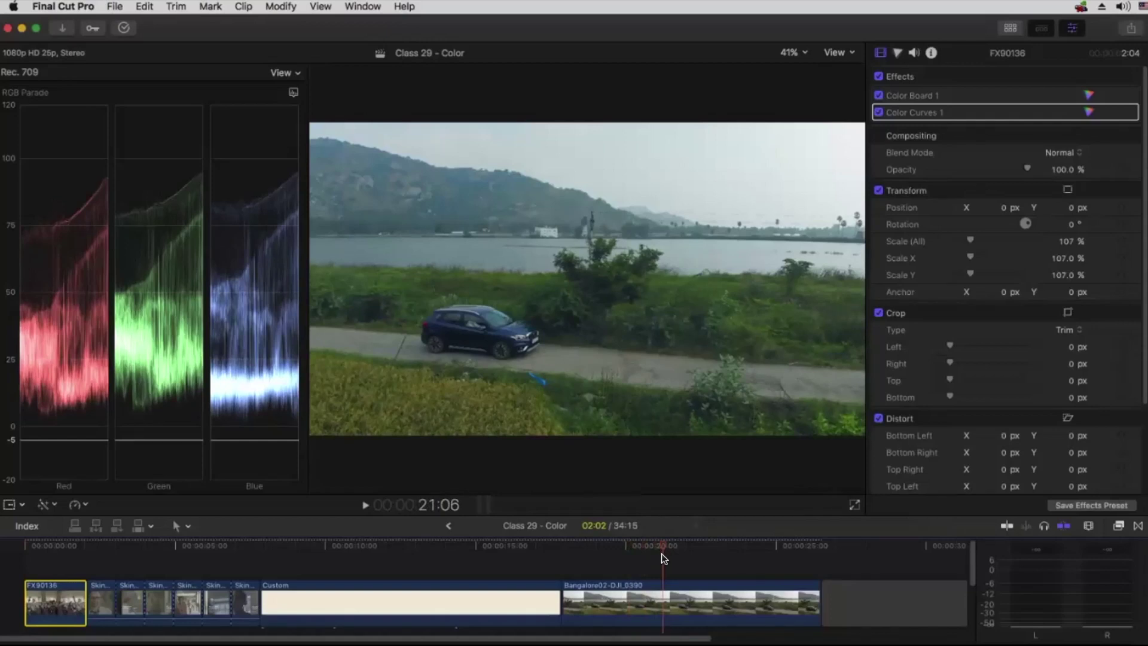
click(897, 53)
click(663, 598)
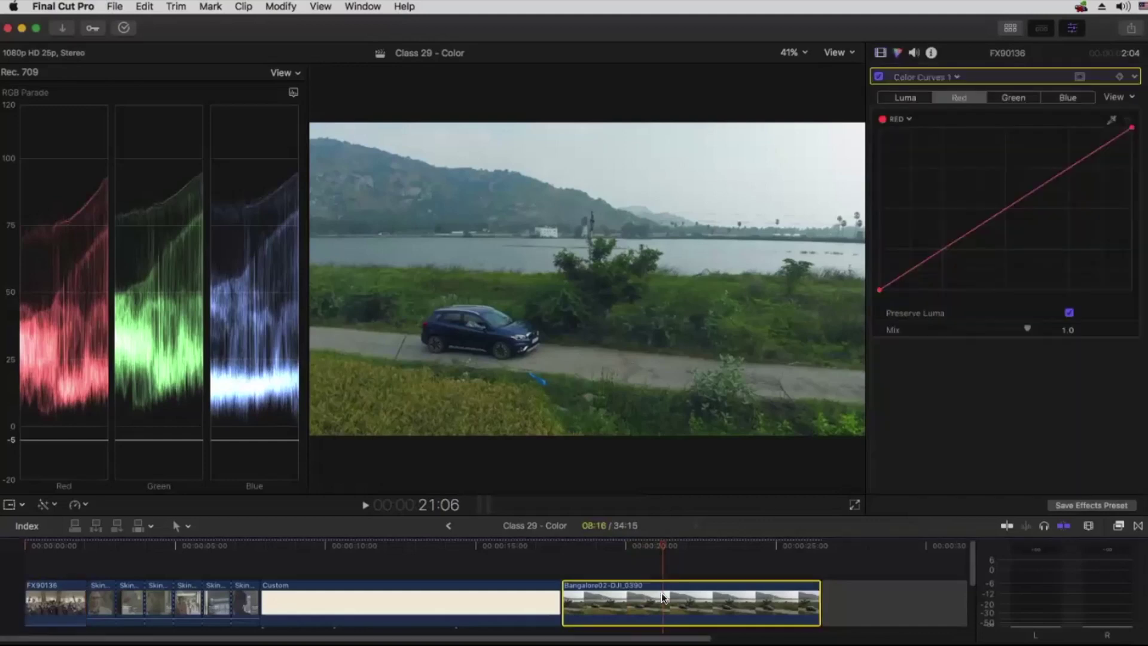
click(918, 74)
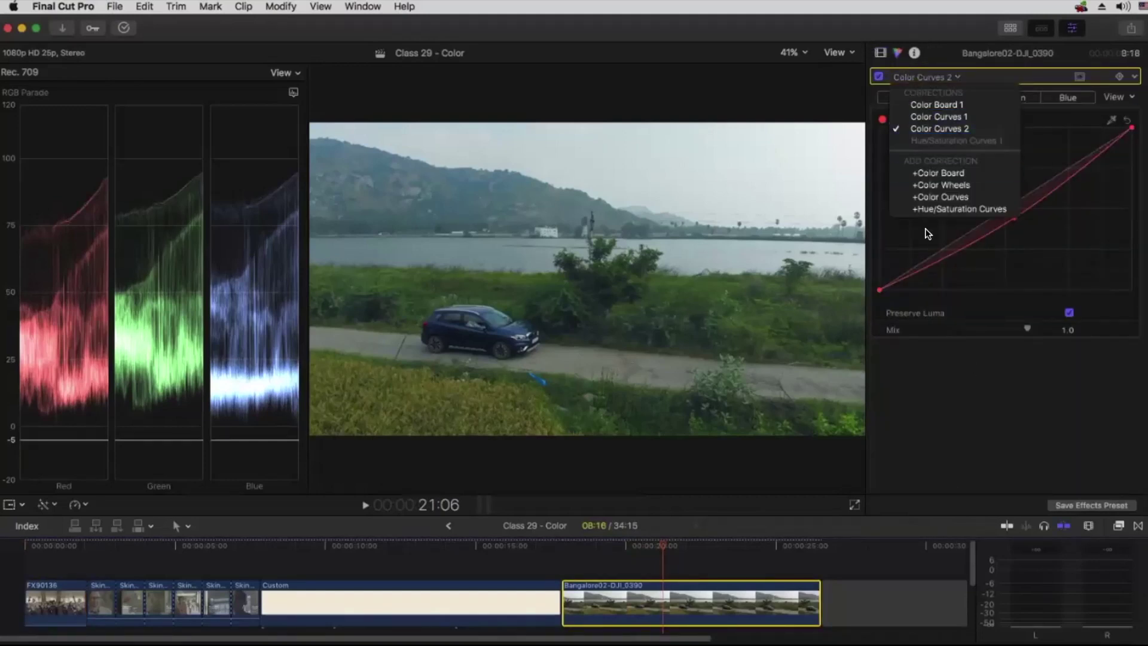
click(958, 211)
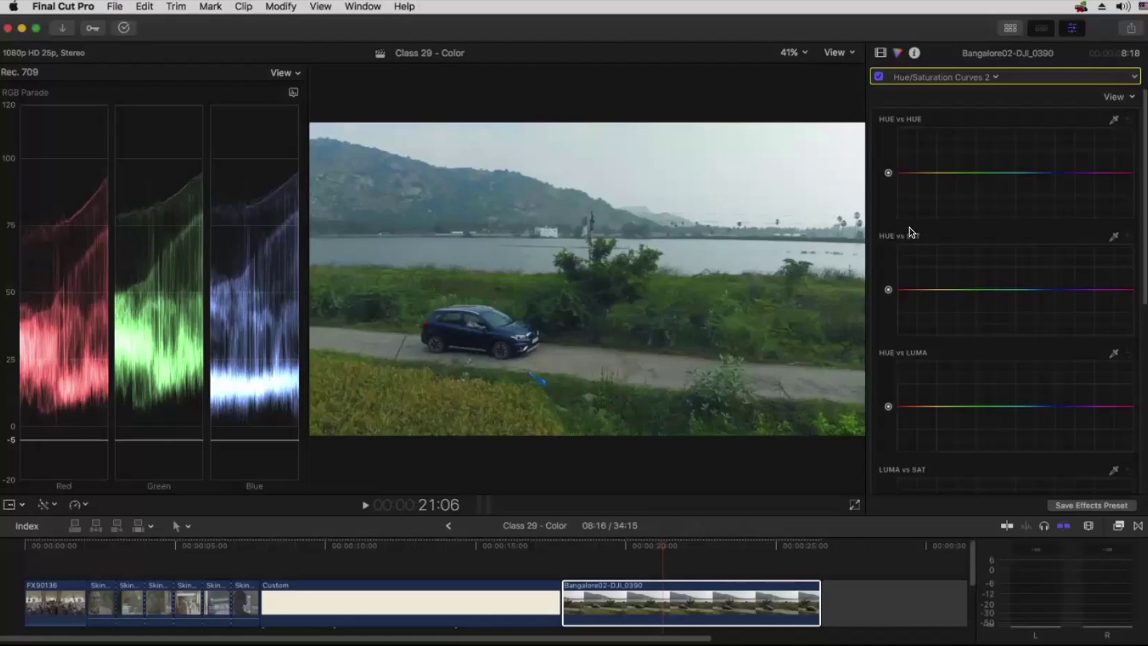
Examine the Hue/Saturation curves from Hue vs Hue through Orange vs Sat.
scroll(885, 272, down, 5)
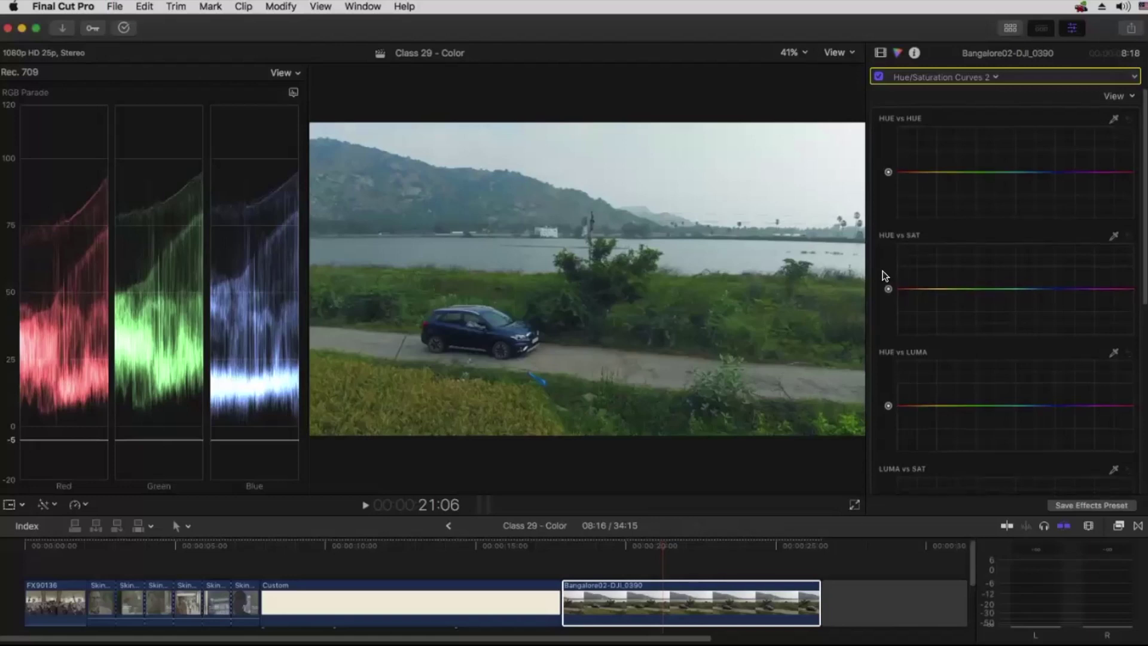
scroll(884, 272, down, 1)
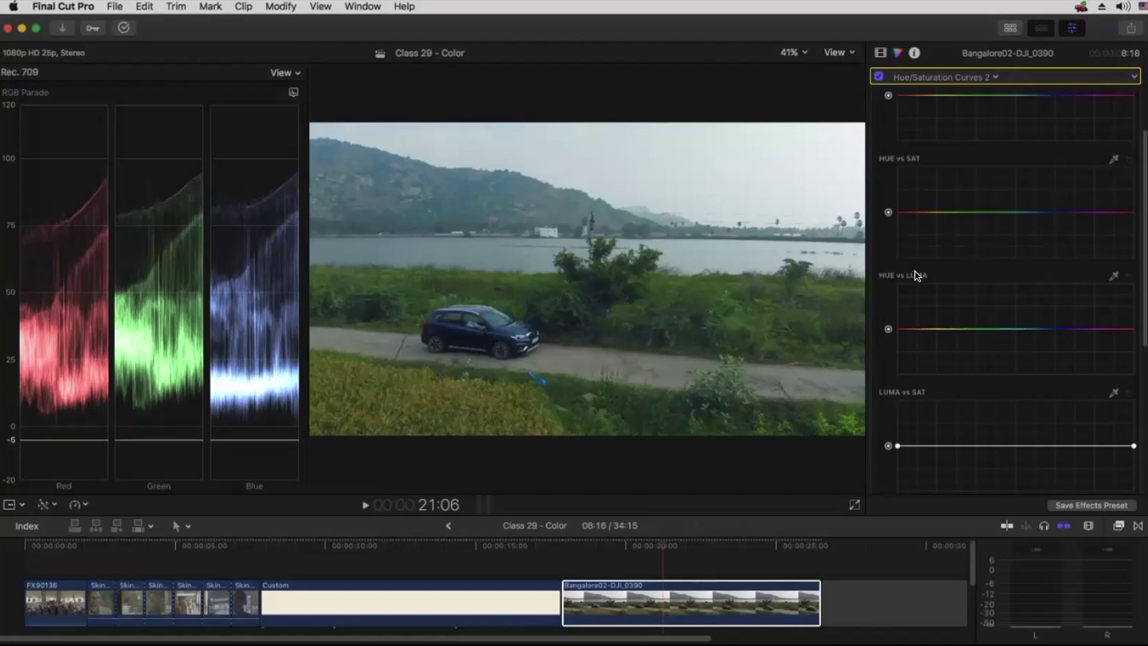
scroll(916, 275, down, 5)
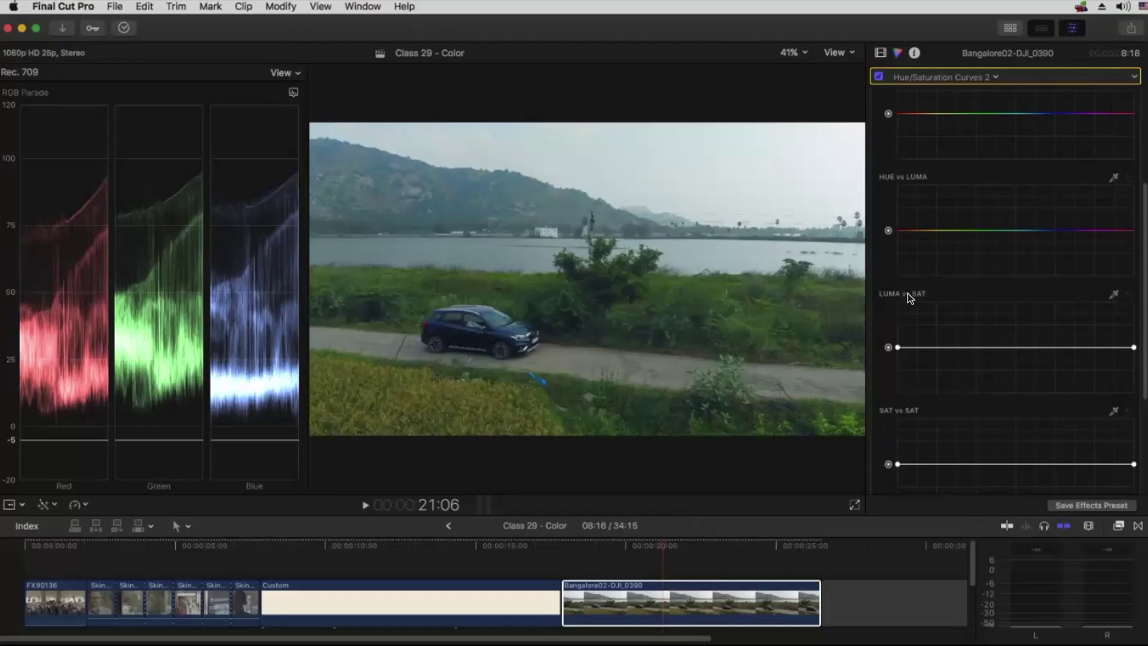
scroll(907, 293, down, 1)
scroll(908, 292, down, 3)
scroll(908, 292, down, 2)
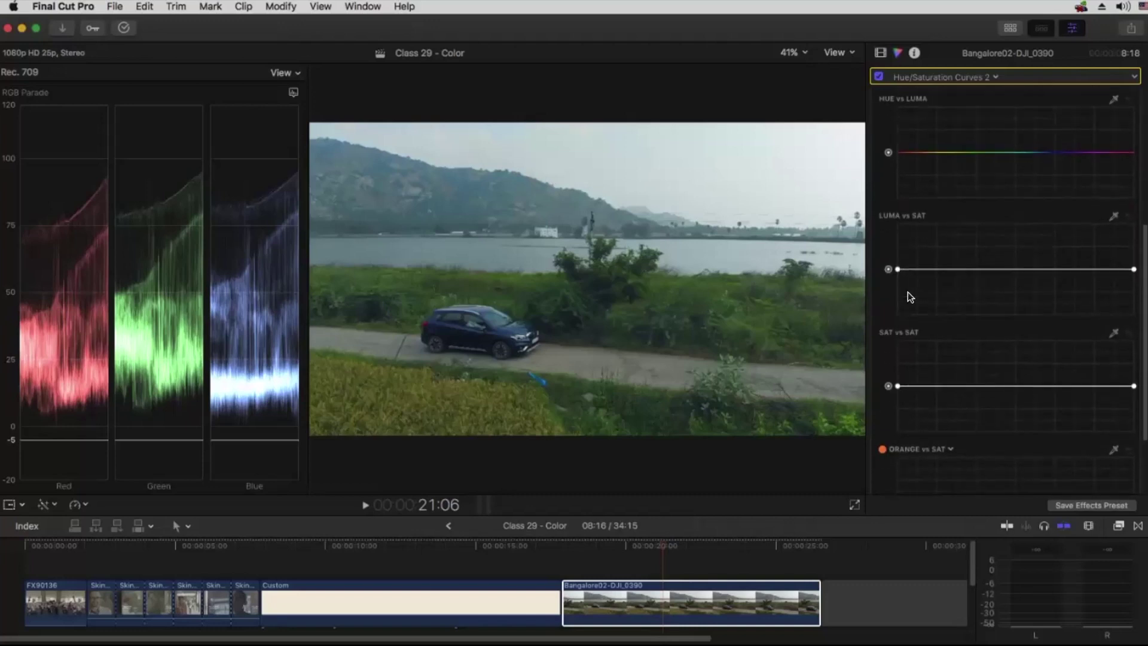
scroll(881, 300, down, 1)
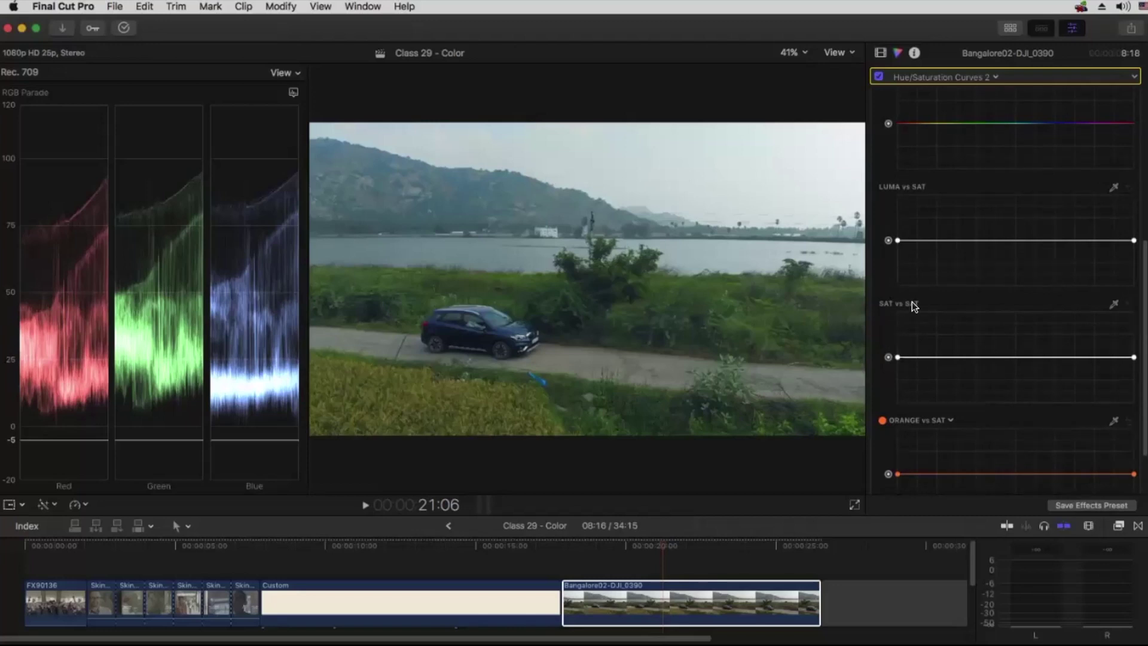
scroll(946, 300, down, 1)
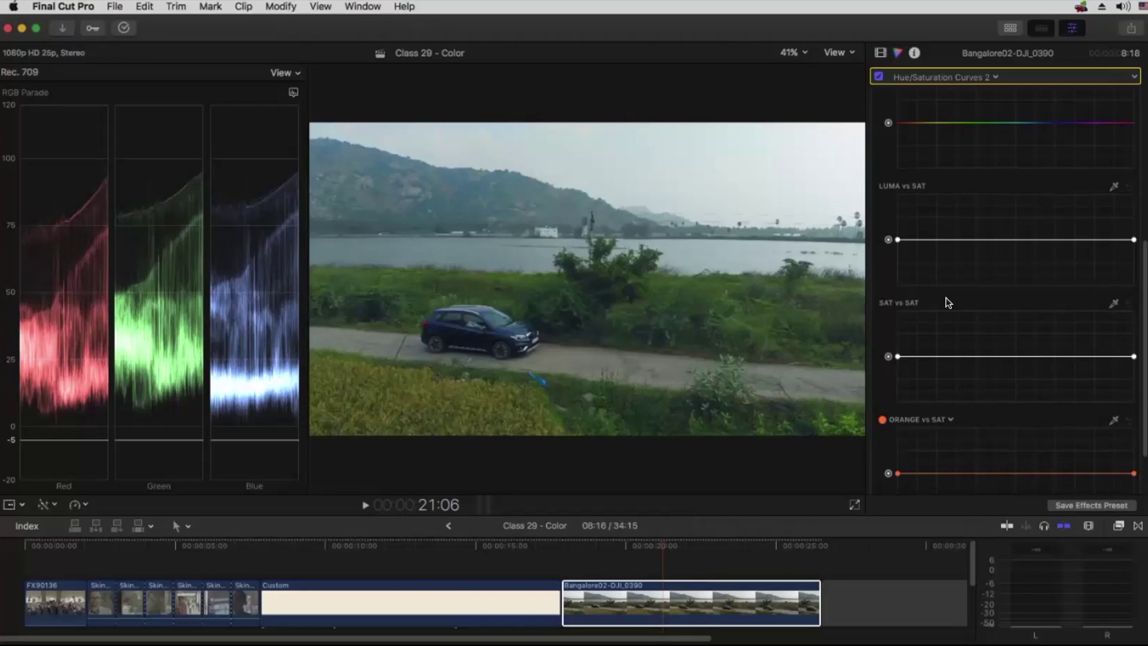
scroll(908, 263, down, 3)
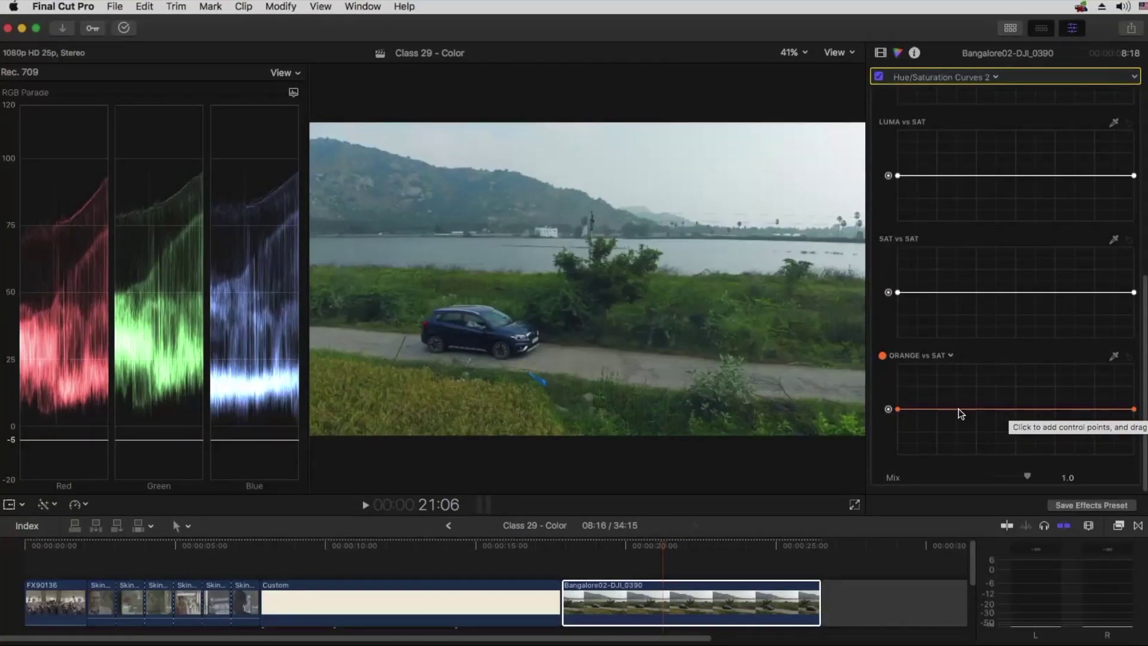
scroll(940, 147, up, 3)
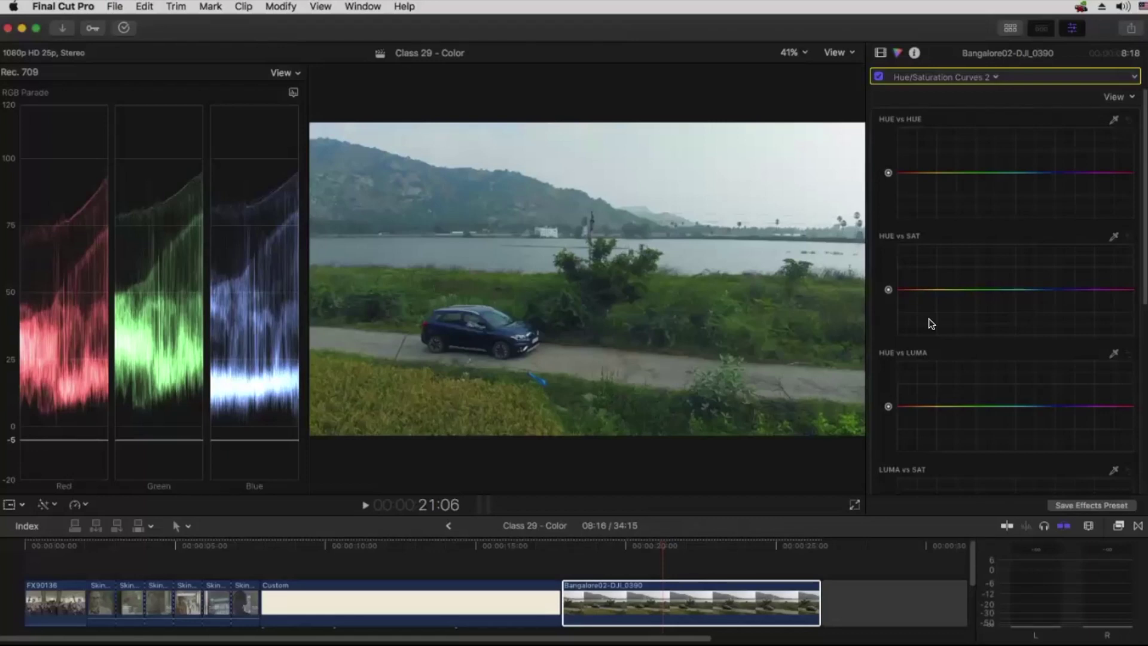
Preview the FX90136 and skin-tone clips at the start of the timeline, and return to the drone clip's list of effects.
click(55, 541)
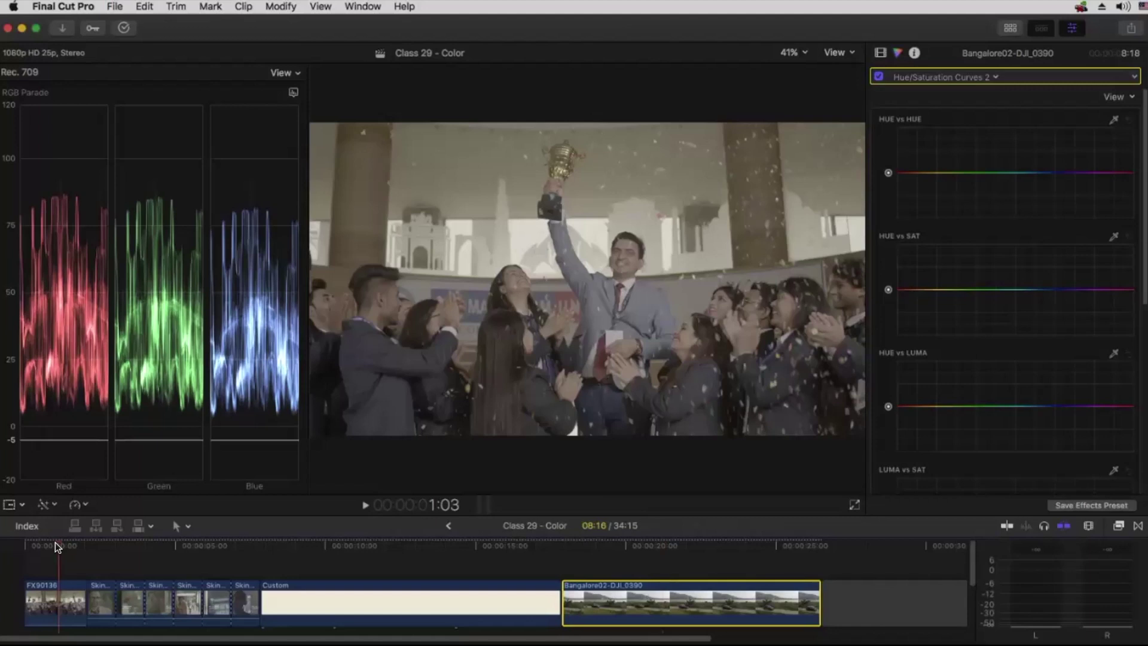
click(102, 544)
drag(102, 544, 234, 536)
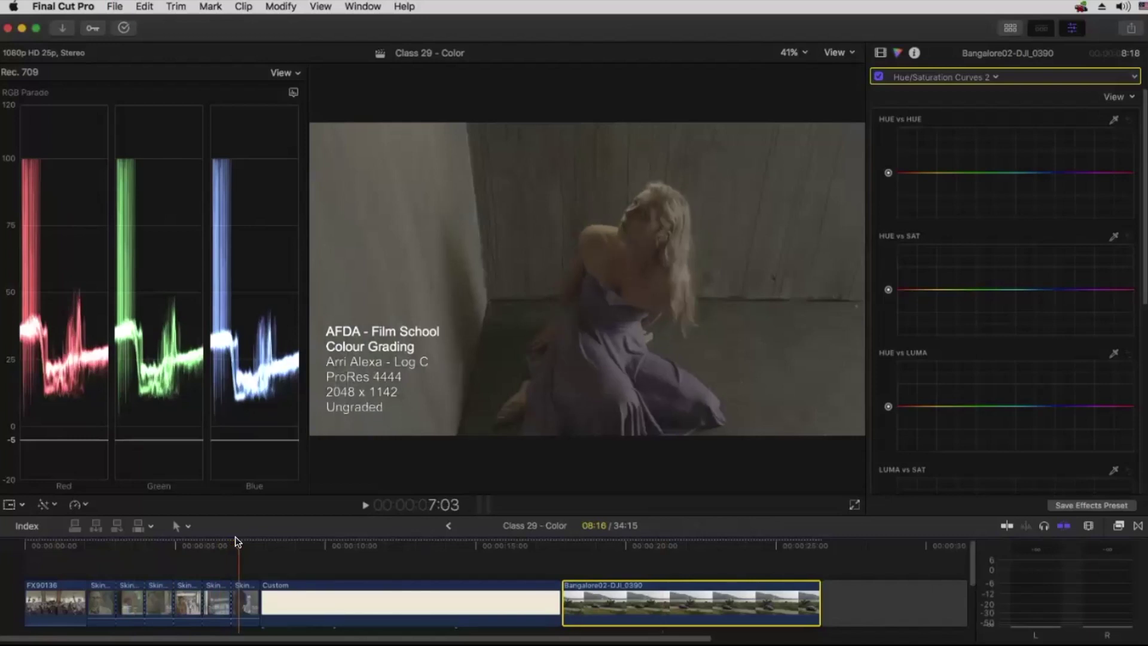
click(660, 545)
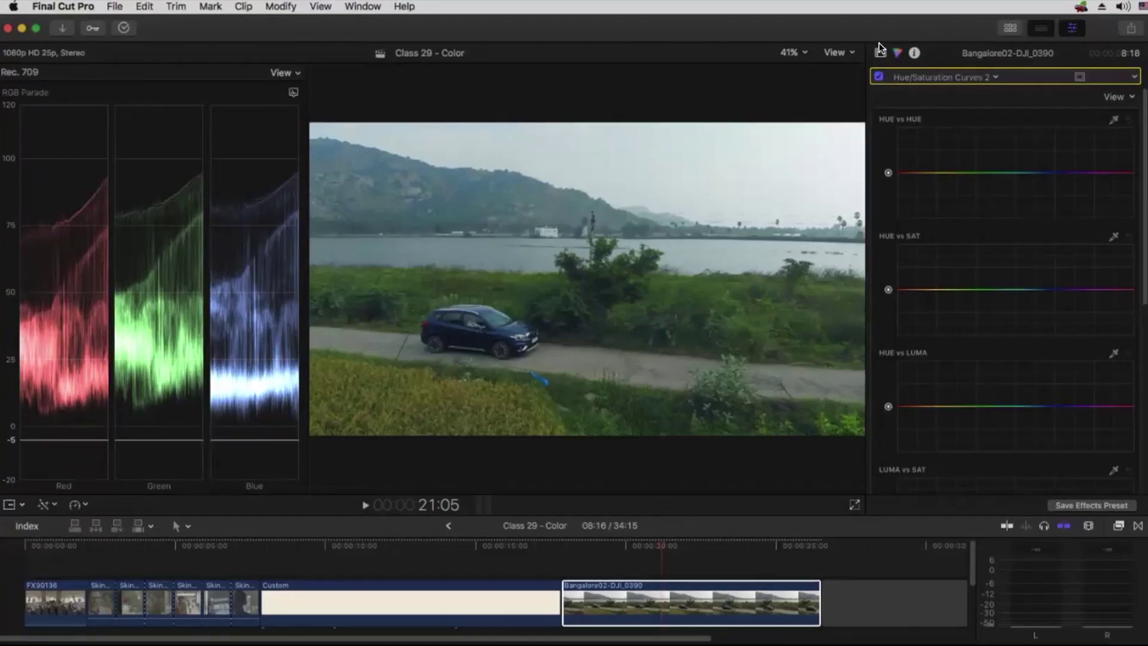
key(super+6)
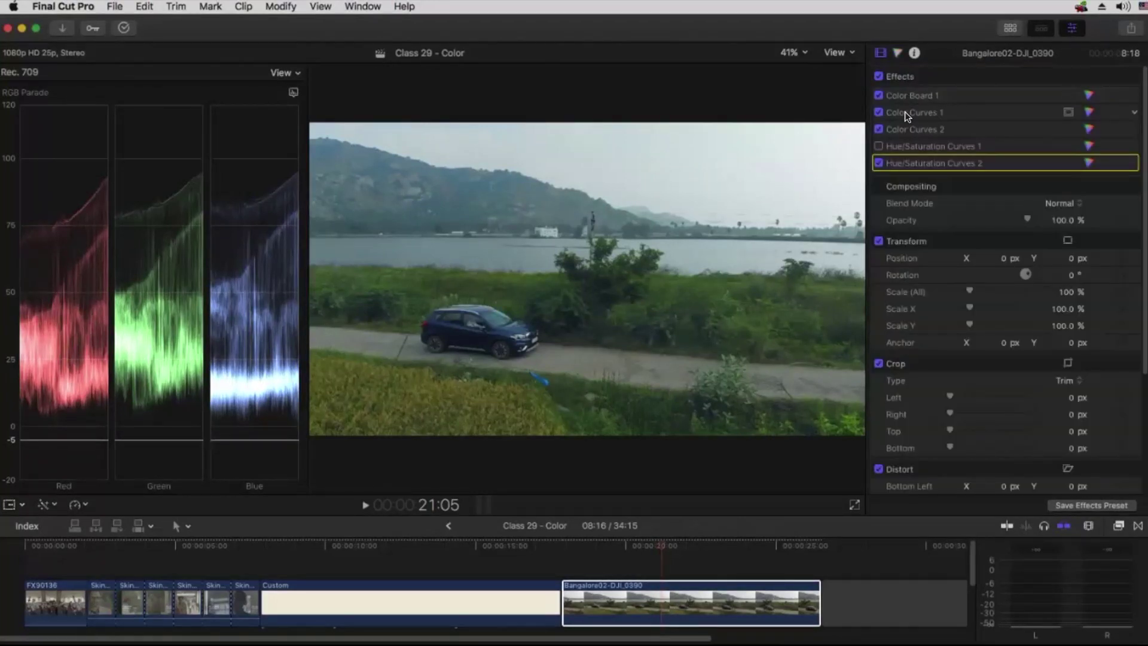